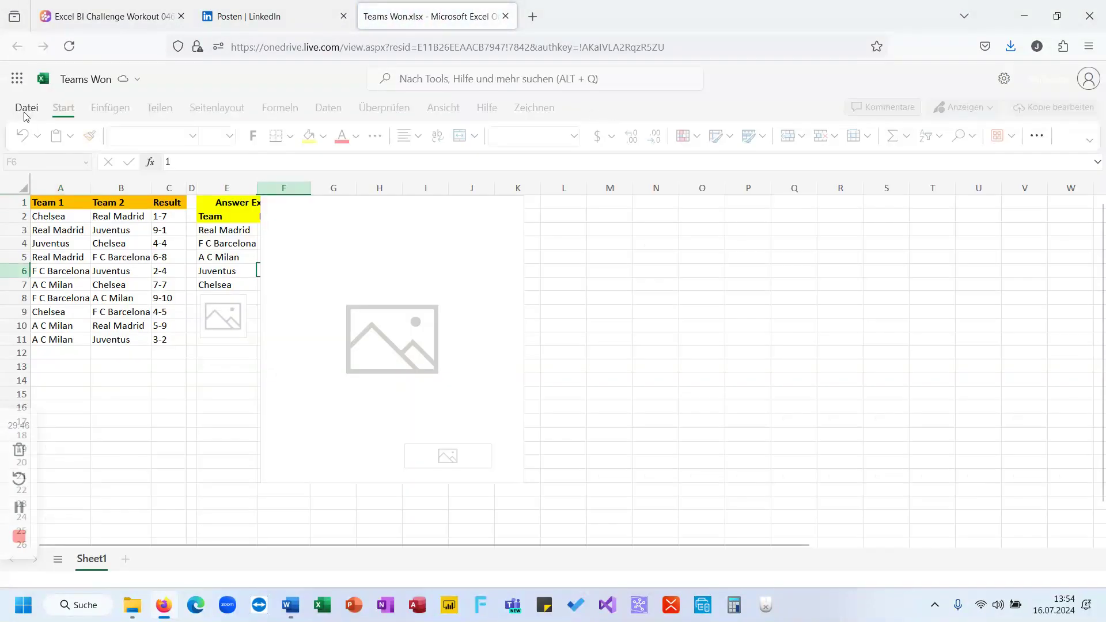
Step: Download a copy of the Teams Won workbook and open it maximized in desktop Excel
click(25, 109)
mouse_move(73, 173)
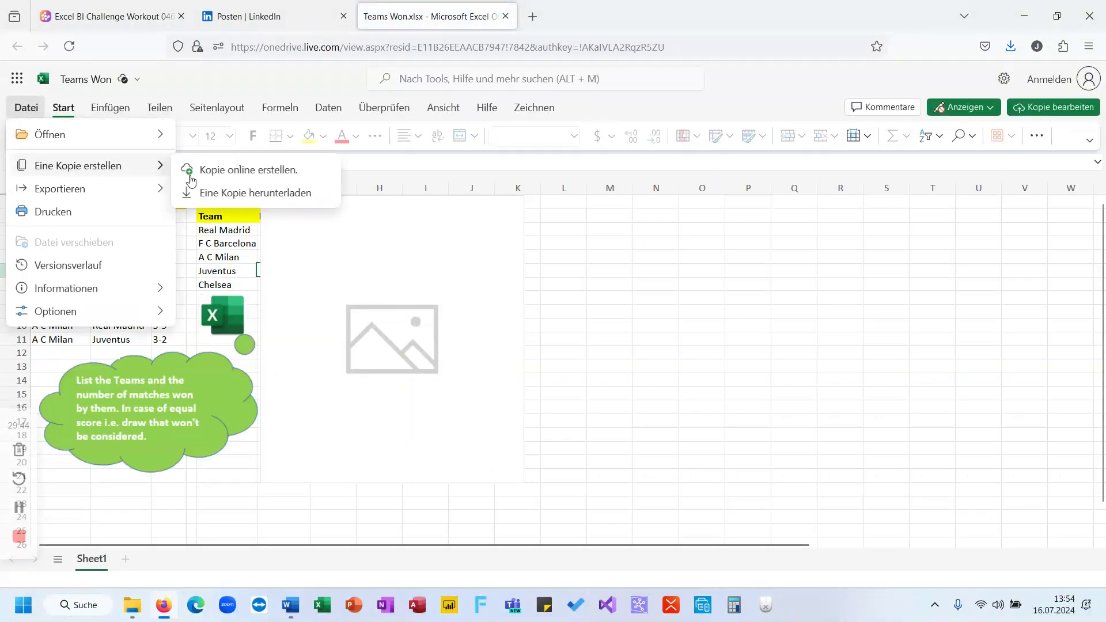
click(219, 191)
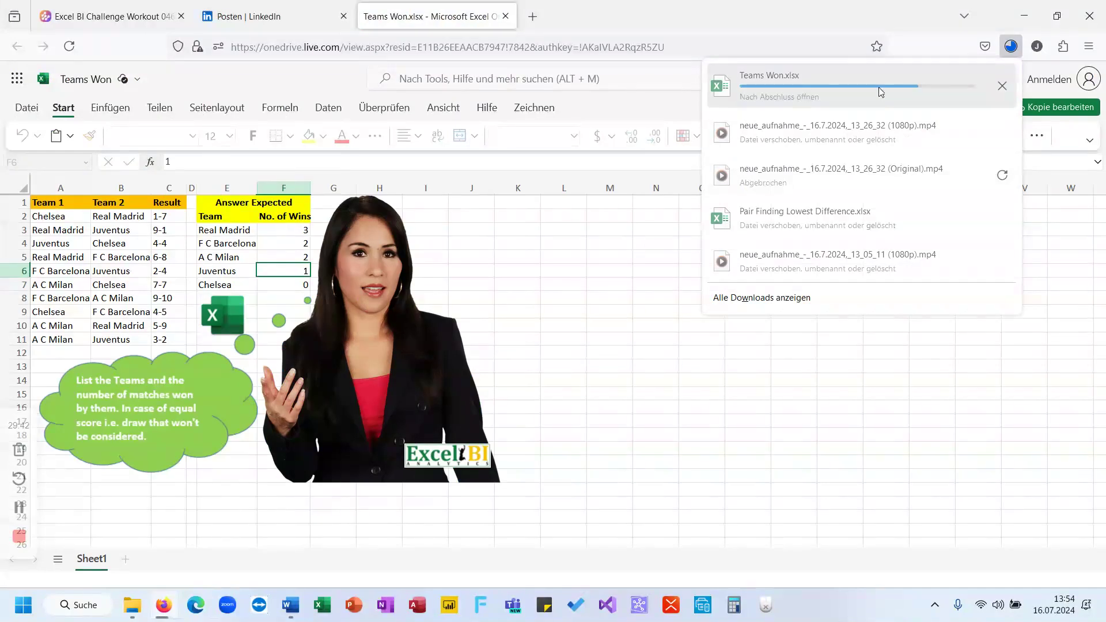
click(879, 85)
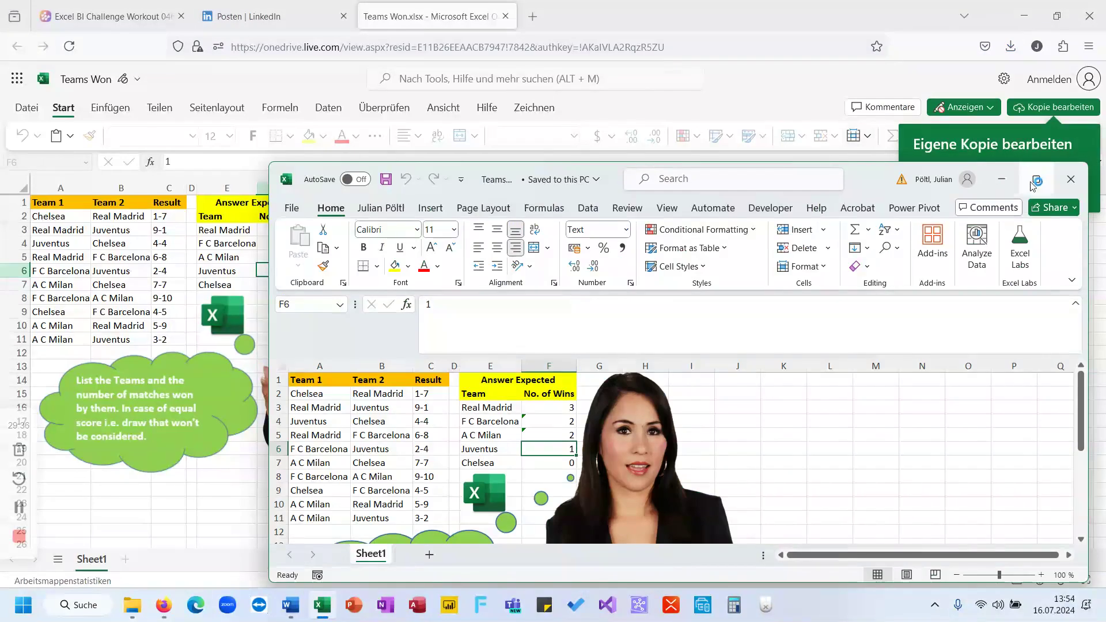
click(1036, 179)
Step: Delete the woman's picture and the logos, and move the green thought bubble away from the data to about columns L to P
click(357, 361)
key(Delete)
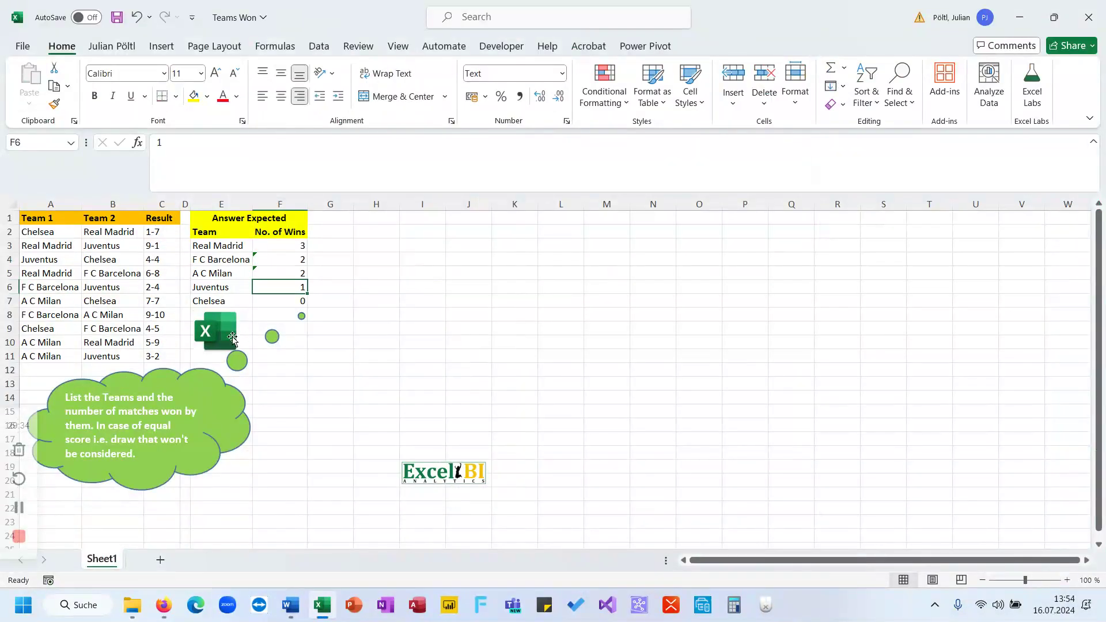
drag(224, 428, 730, 370)
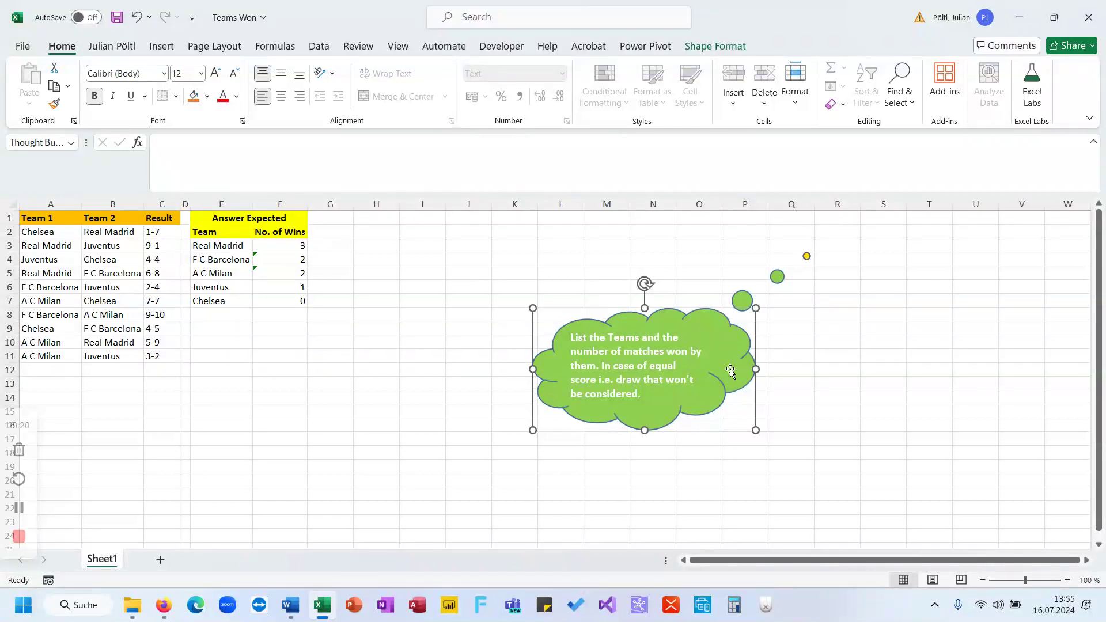
click(158, 260)
drag(69, 256, 167, 260)
click(385, 245)
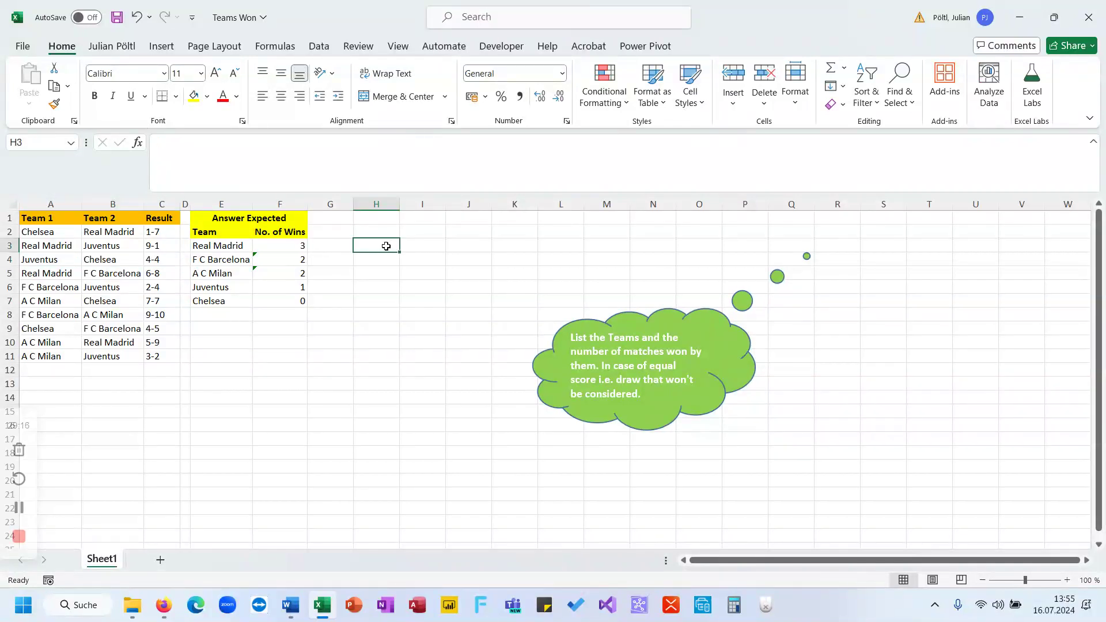
Step: Begin a LET formula in H2 that defines T as A2:A11 and TT as B2:B11
click(385, 234)
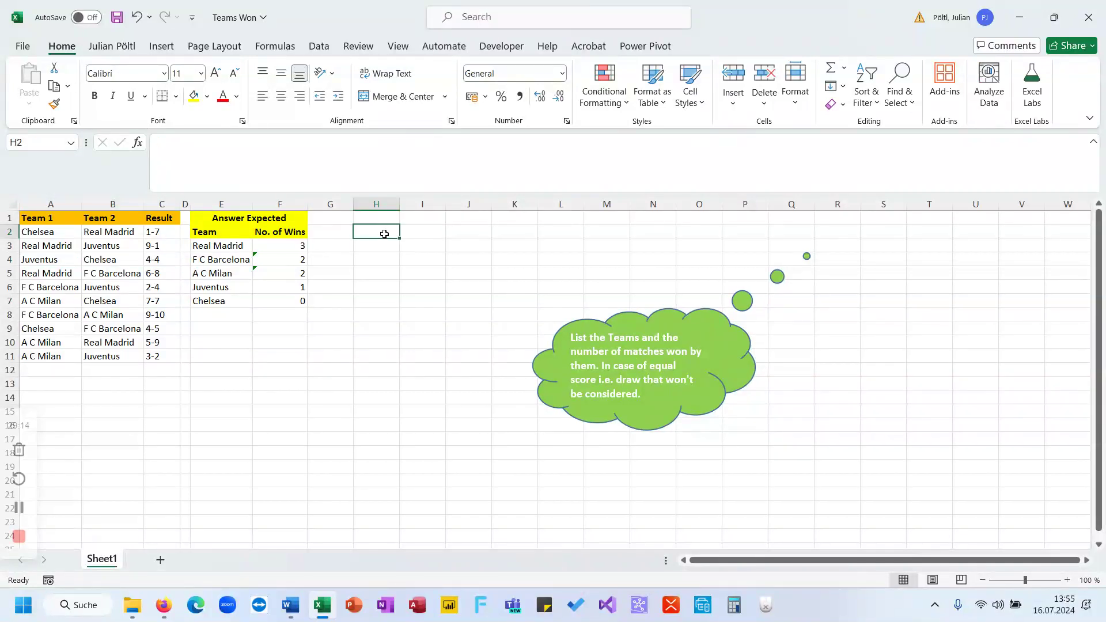
text(=Let()
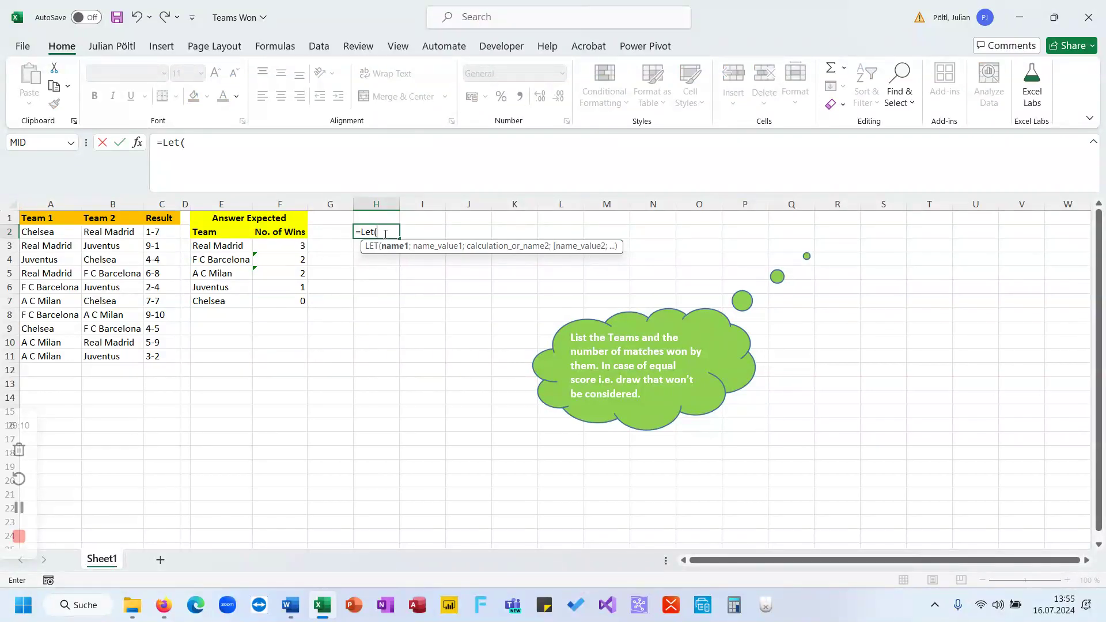
text(T;)
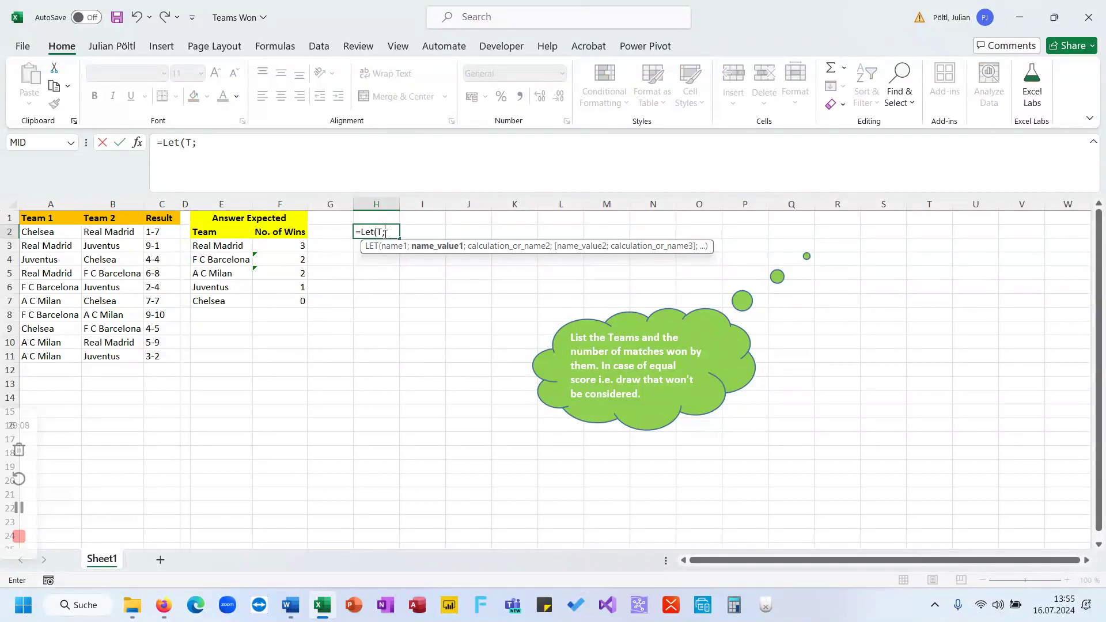
drag(72, 236, 55, 359)
text(;TT)
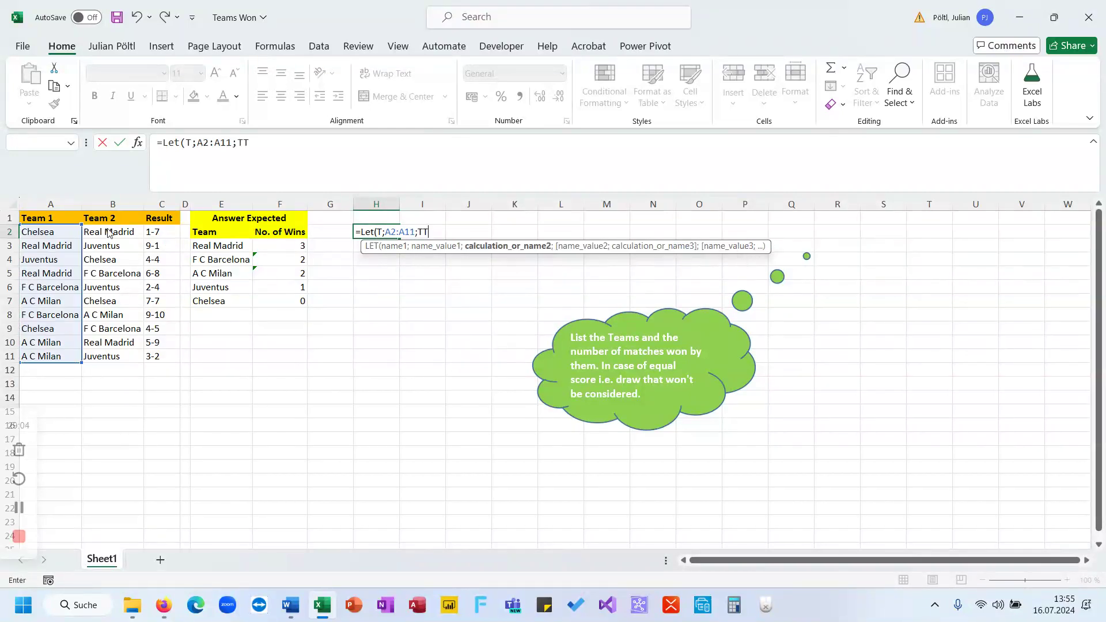
click(108, 229)
click(548, 338)
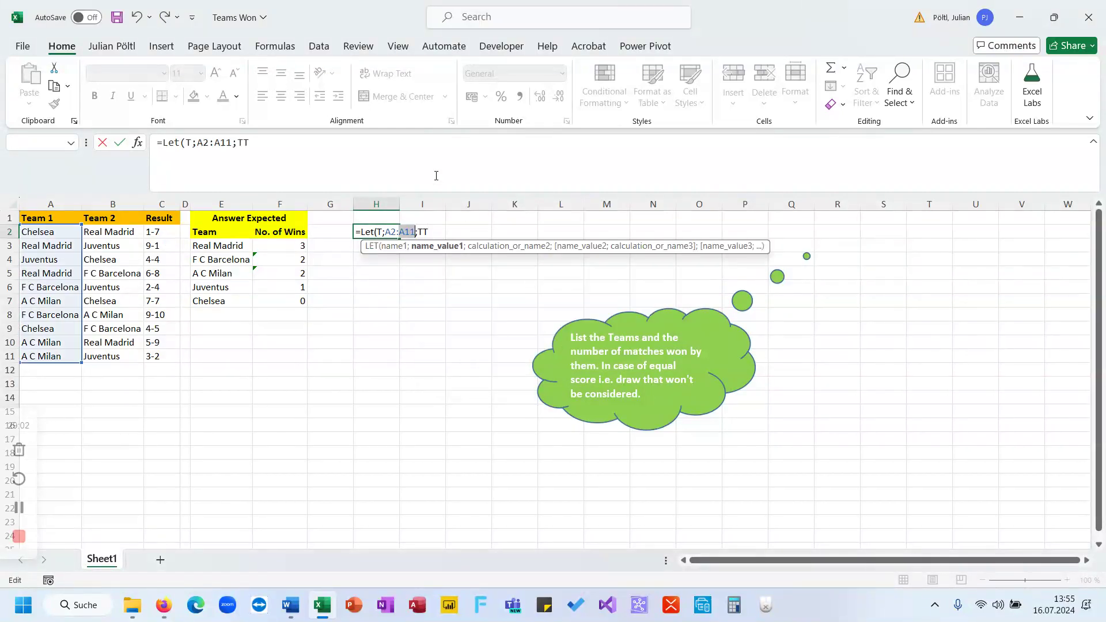
click(397, 143)
text(;)
drag(108, 231, 121, 356)
text(;)
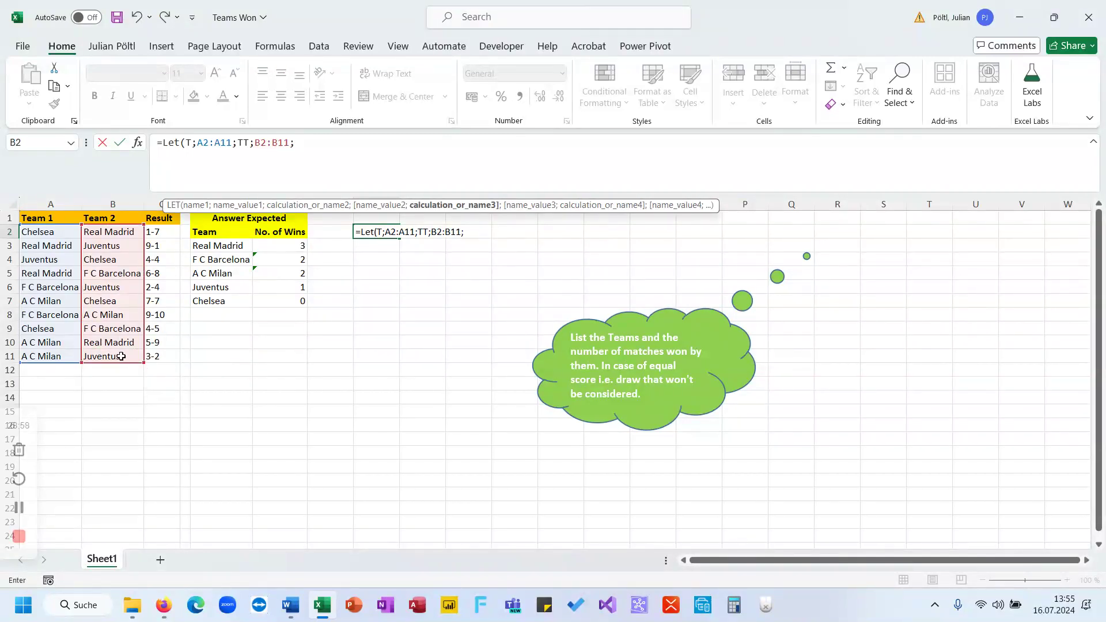
Step: Define a third LET variable R as the results range C2:C11
text(R)
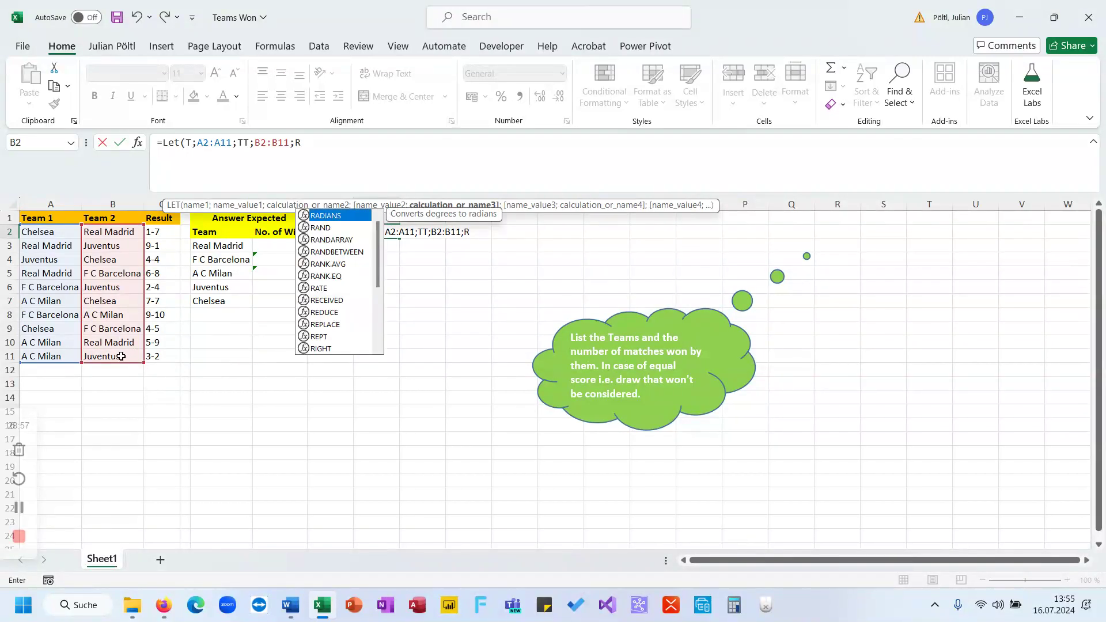
click(154, 234)
key(Return)
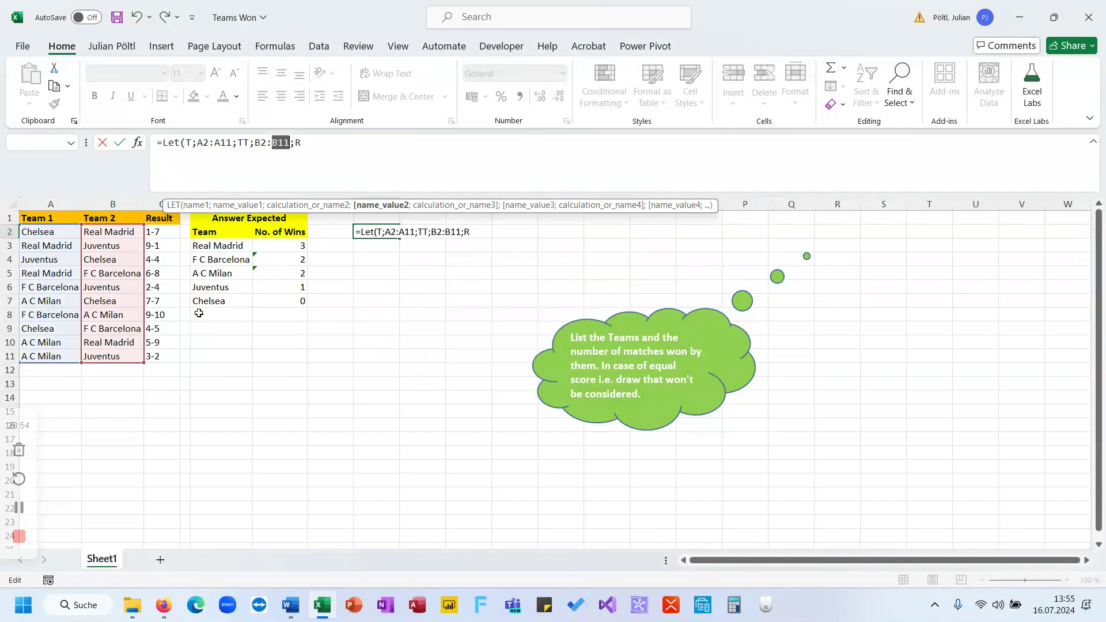
click(324, 142)
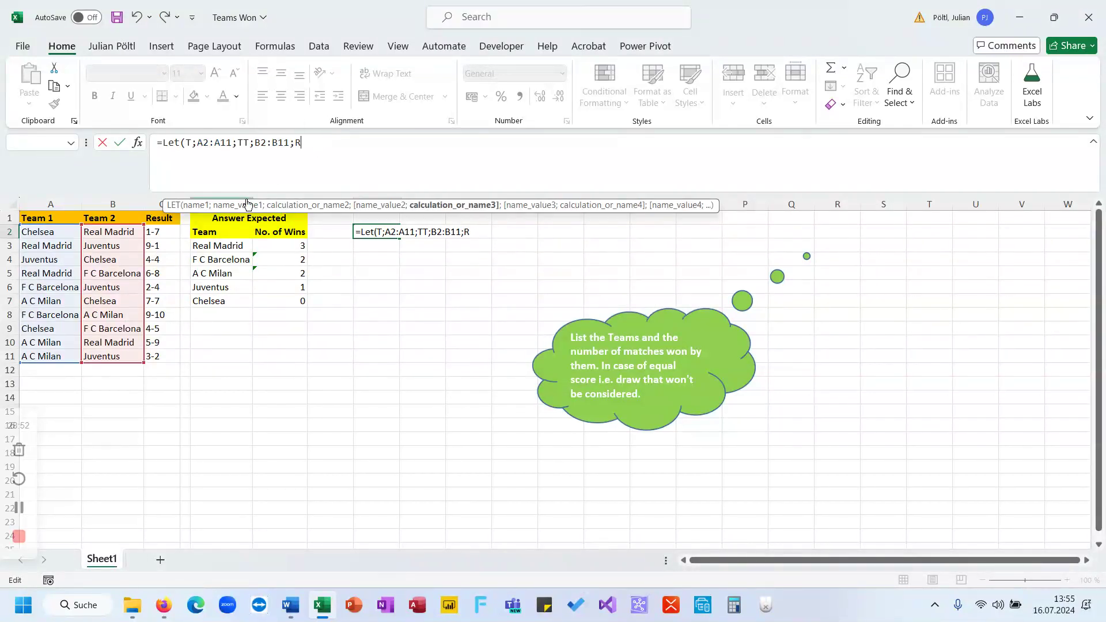
text(;)
drag(153, 231, 164, 357)
text(;)
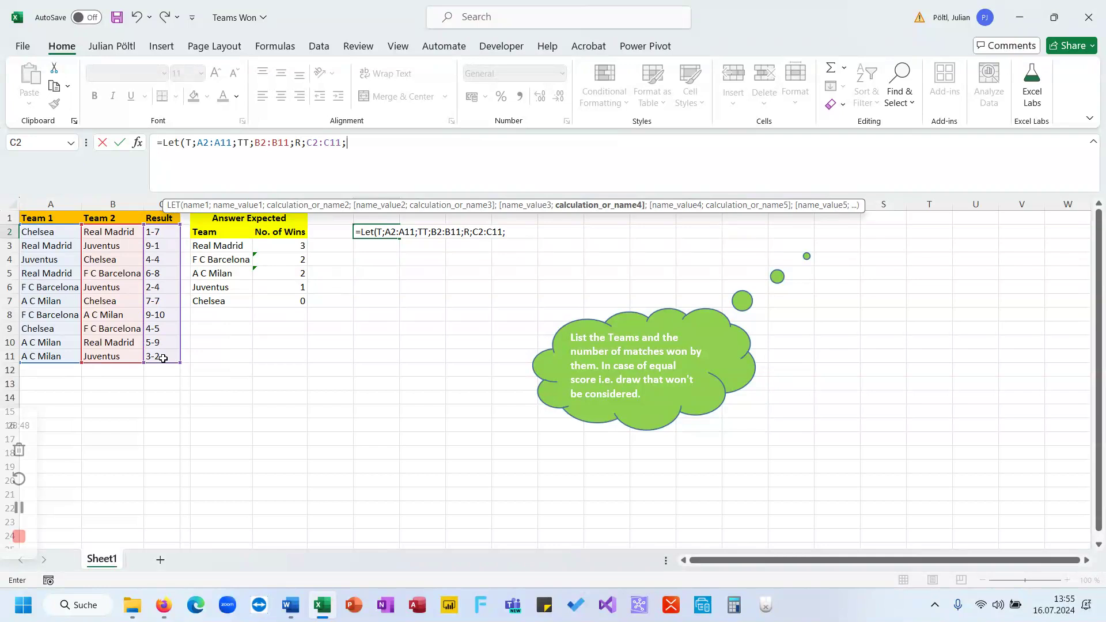
Step: Add an IF calculation whose logical test starts with TEXTAFTER(R;"-")
text(If)
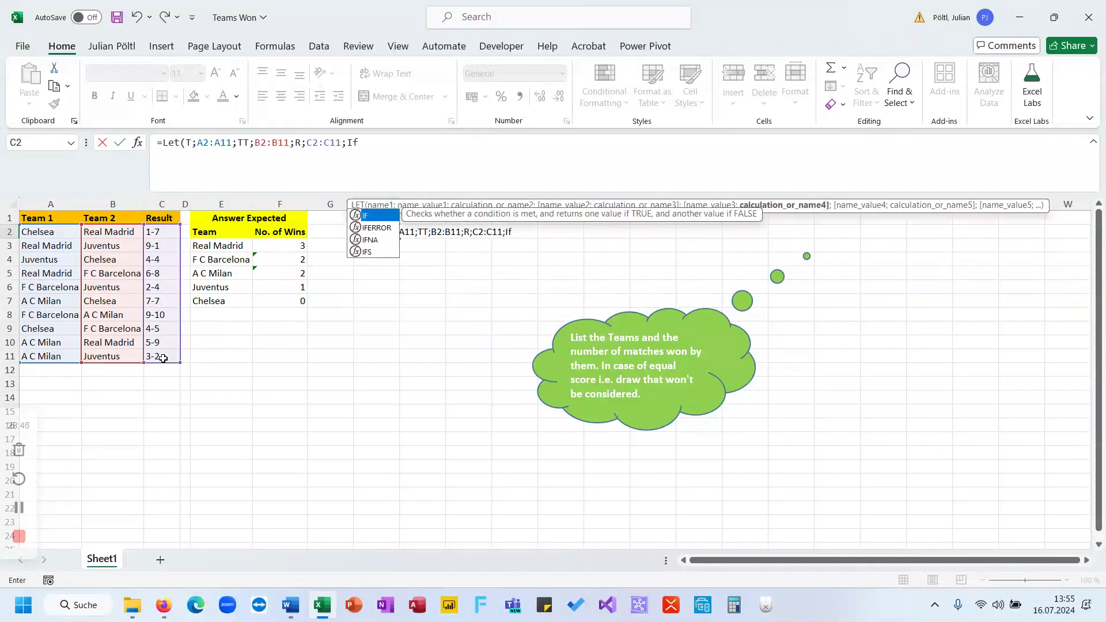
text((Texta)
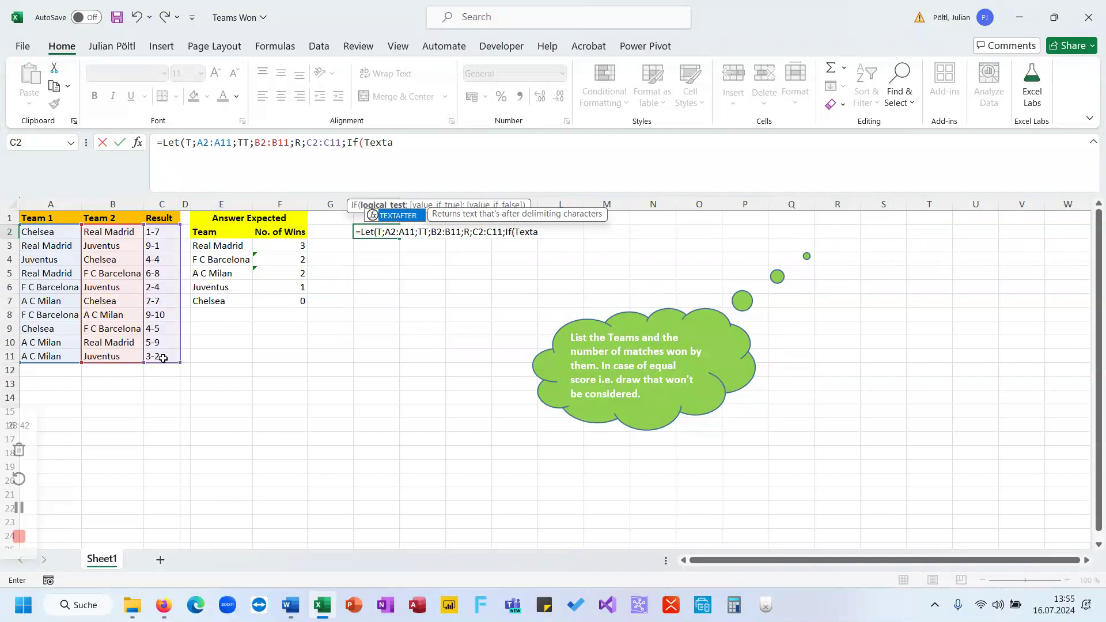
key(Tab)
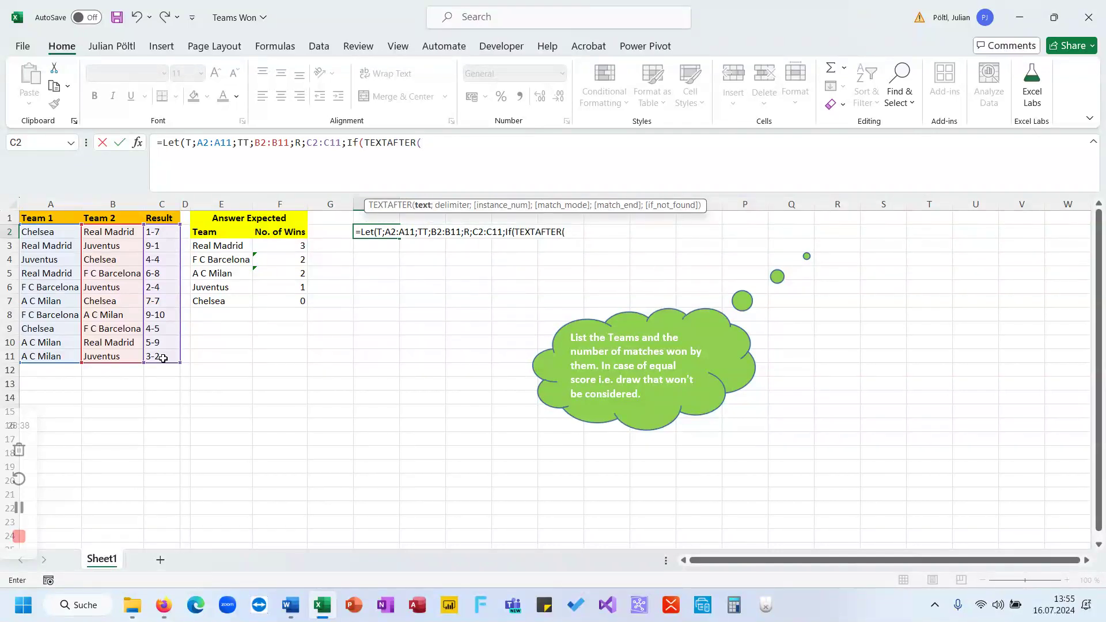
text(R;"-"))
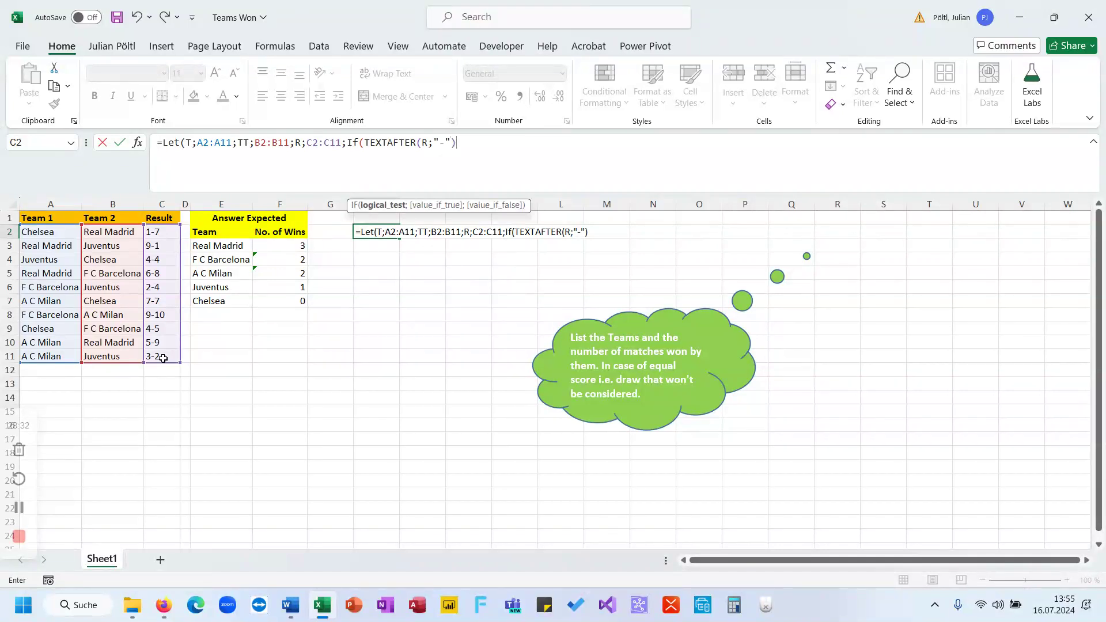
Step: Complete the IF test by checking that the value is greater than TEXTBEFORE(R;"-")
text(>Text)
key(Down)
key(Down)
key(Down)
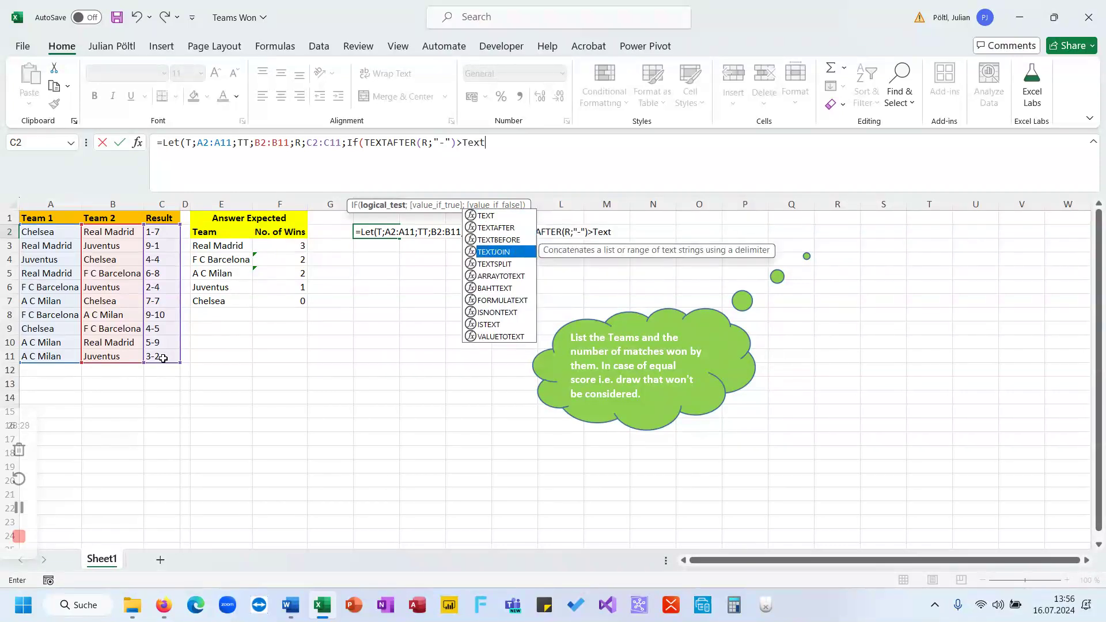
key(Up)
key(Tab)
text(R;")
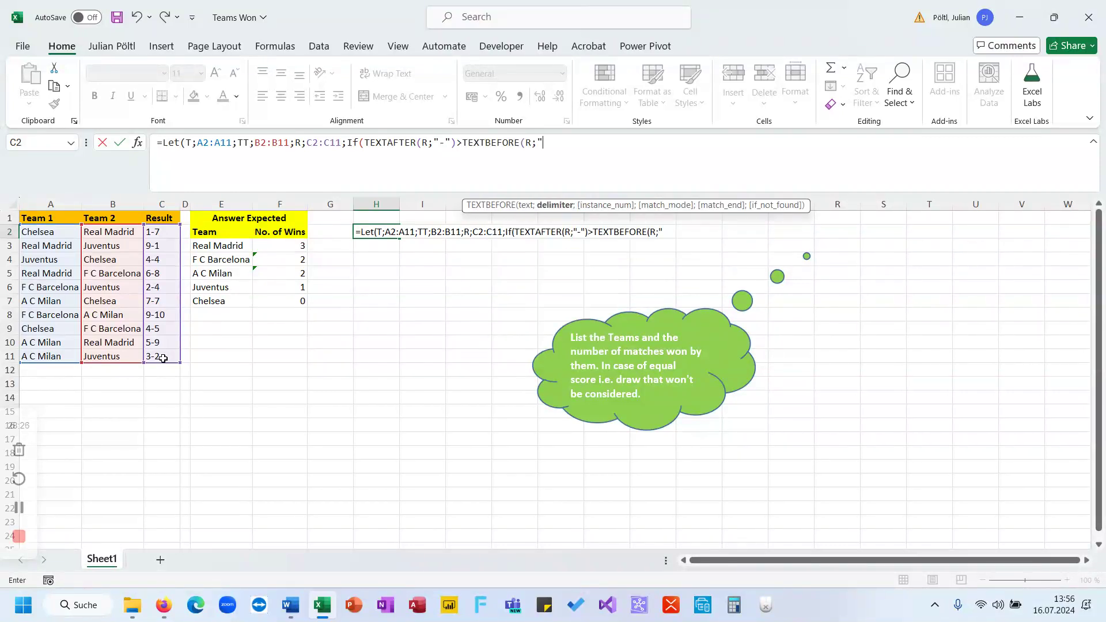
text(-");)
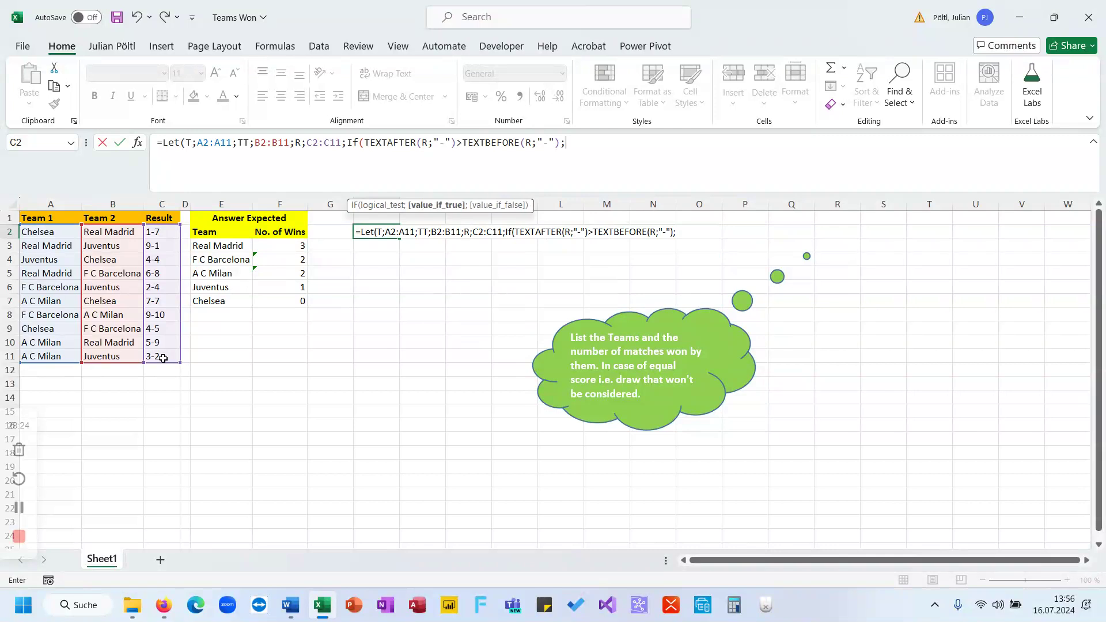
Step: Make the IF return TT when true and T otherwise, then close and commit the LET formula
text(TT;T))
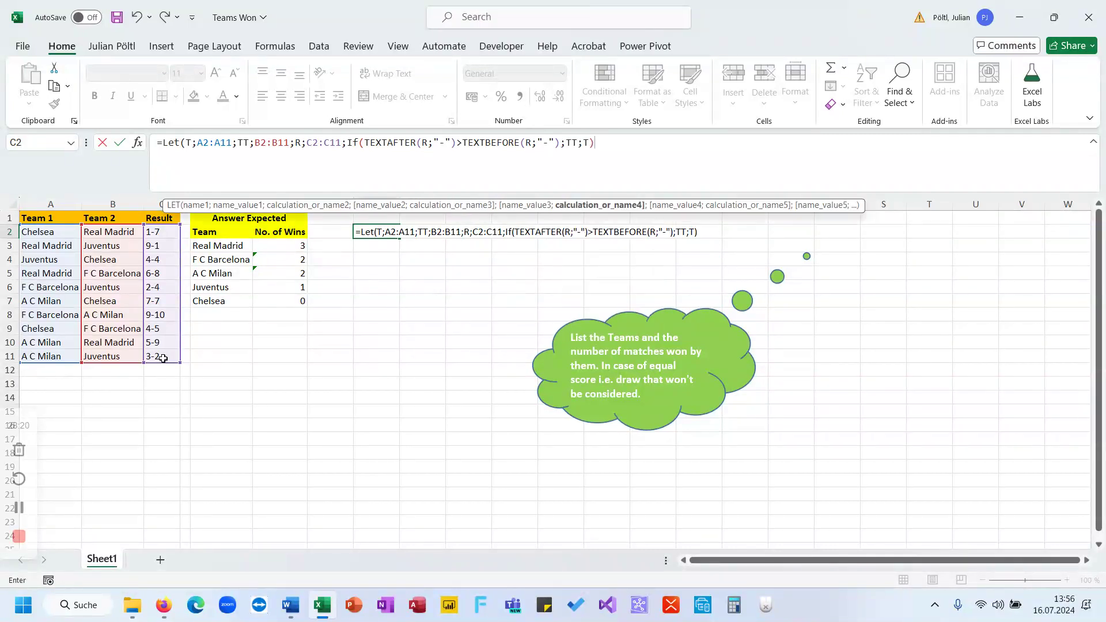
text())
key(Return)
key(Up)
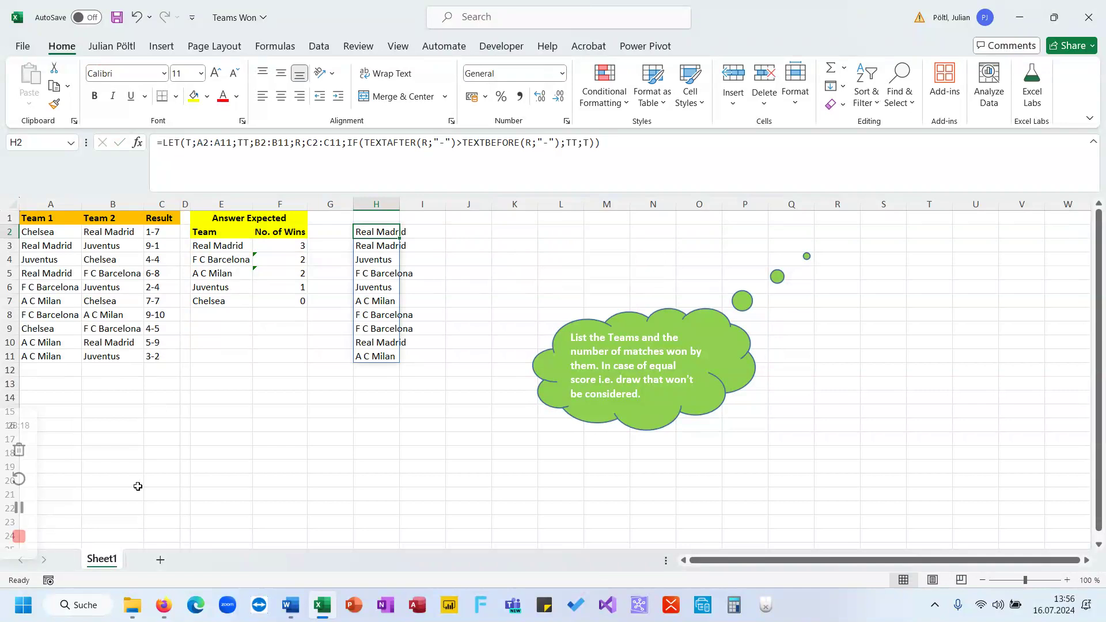
Step: Check the winners spilled in column H against the match results, including the 9-10 score in C8
click(372, 318)
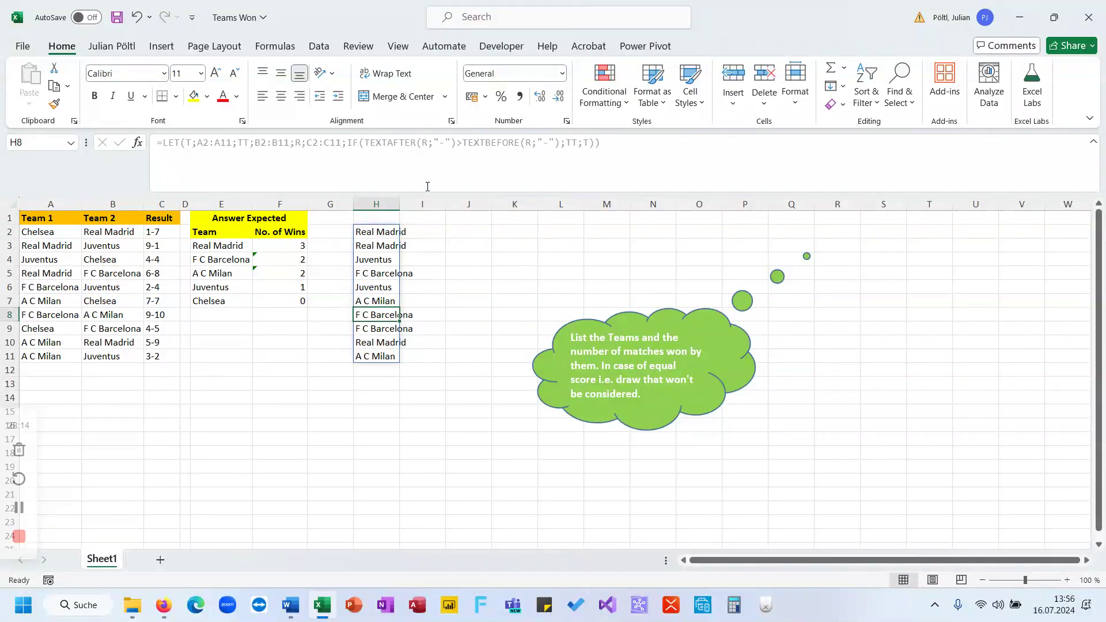
click(388, 228)
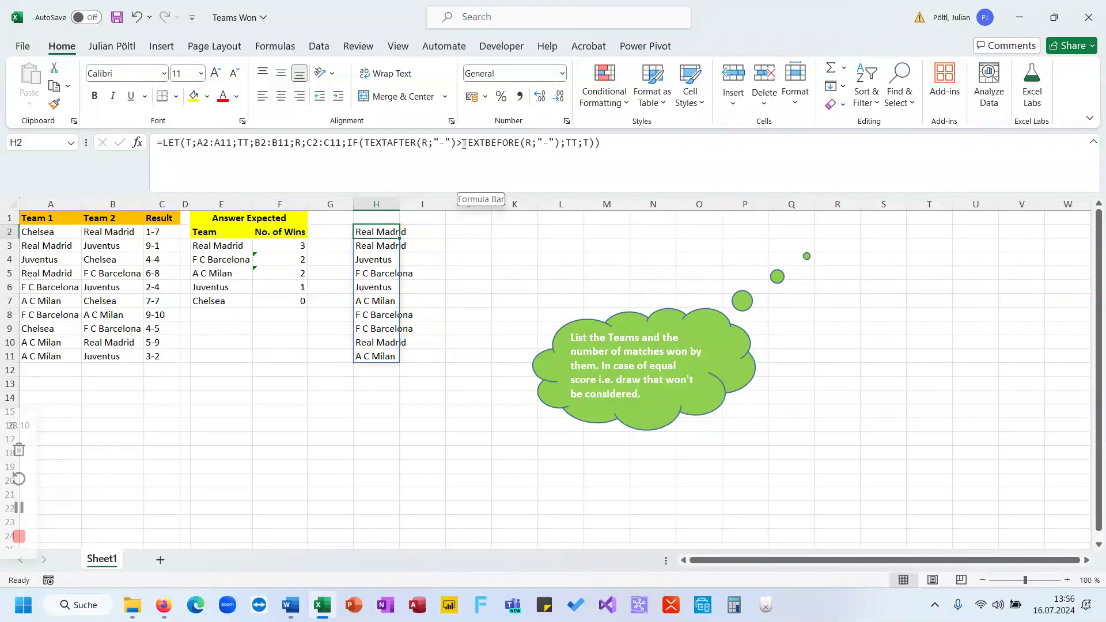
click(382, 248)
click(380, 259)
click(380, 272)
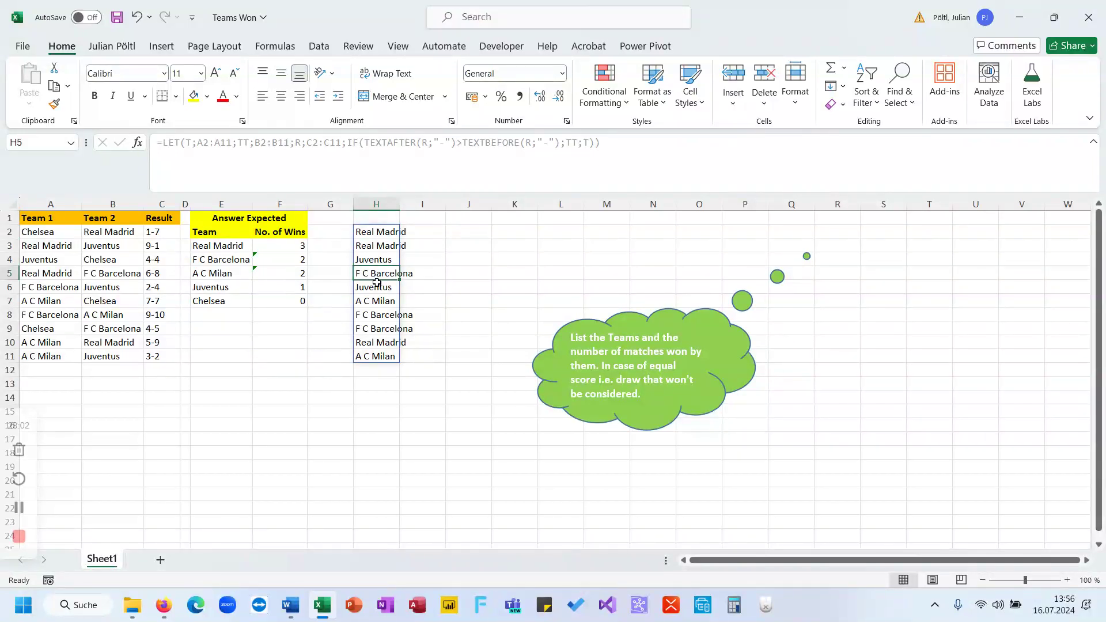
click(377, 284)
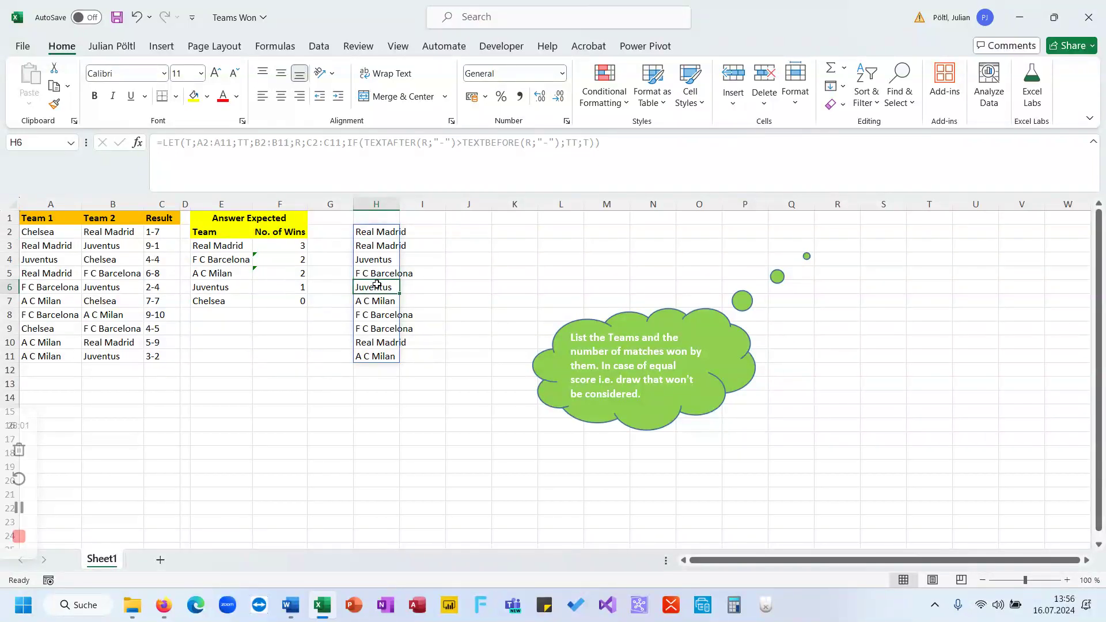
click(379, 315)
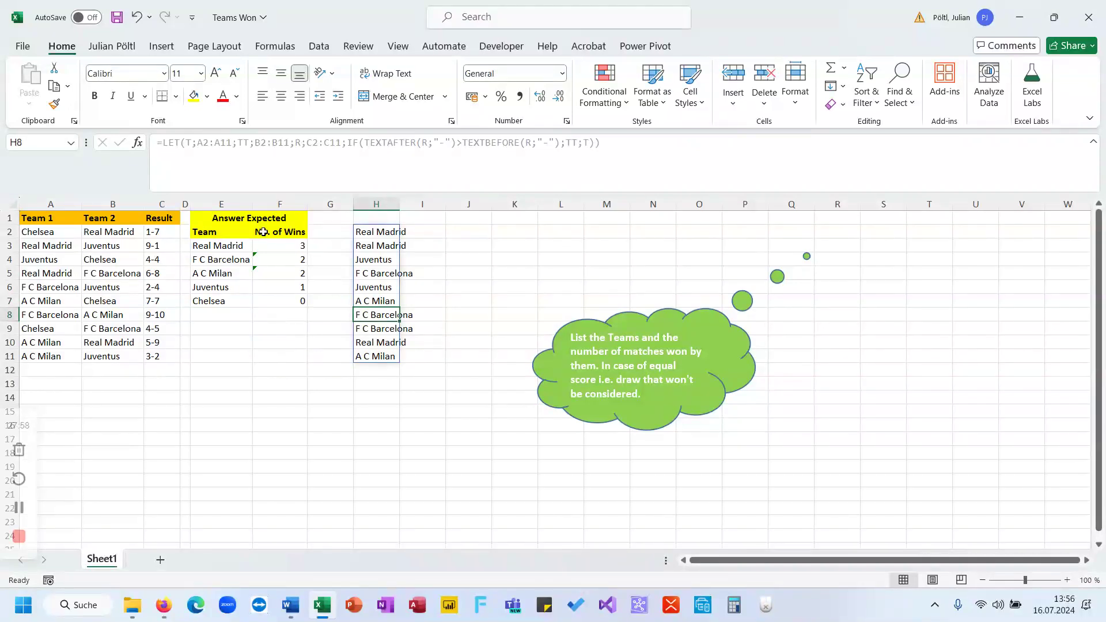
click(157, 314)
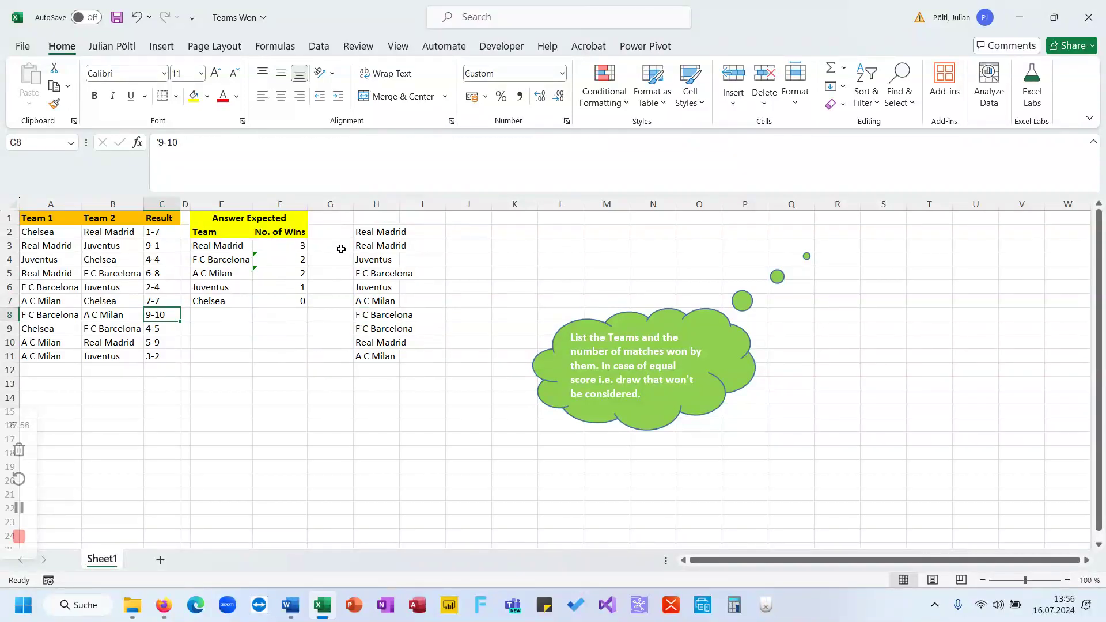
Step: Convert both scores in the H2 formula to numbers by adding -- before TEXTAFTER and TEXTBEFORE
click(376, 231)
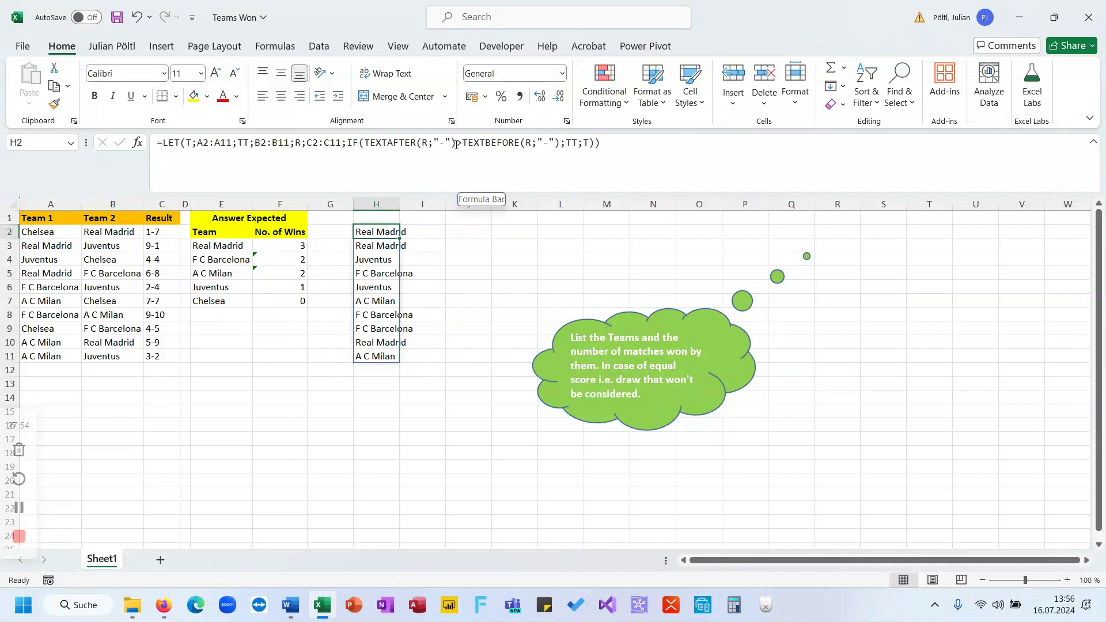
click(363, 150)
text(--)
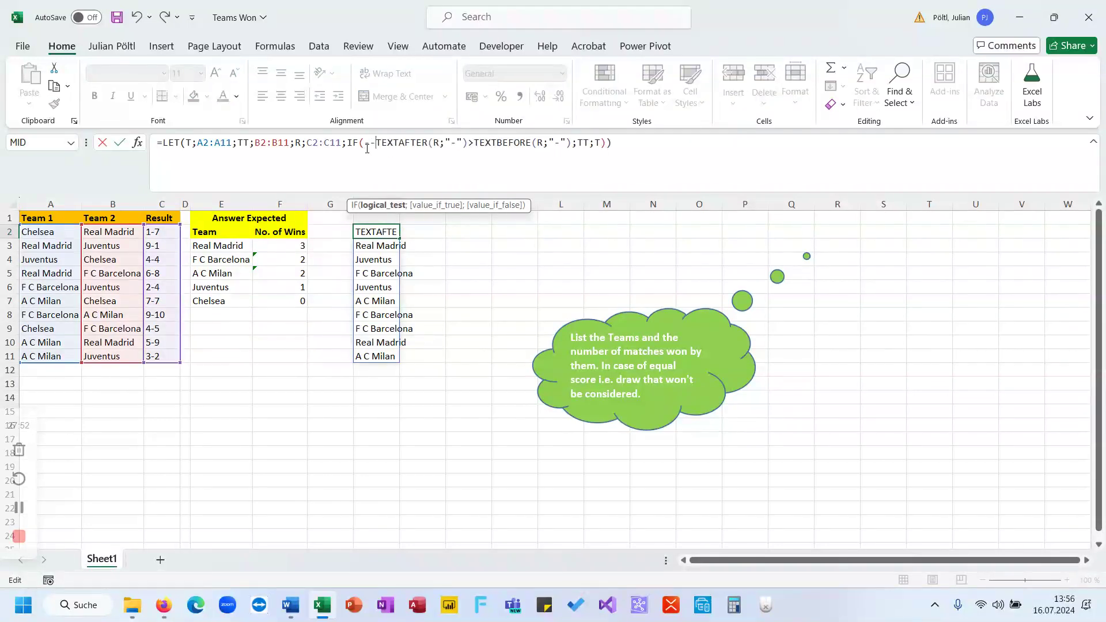
click(473, 144)
text(--)
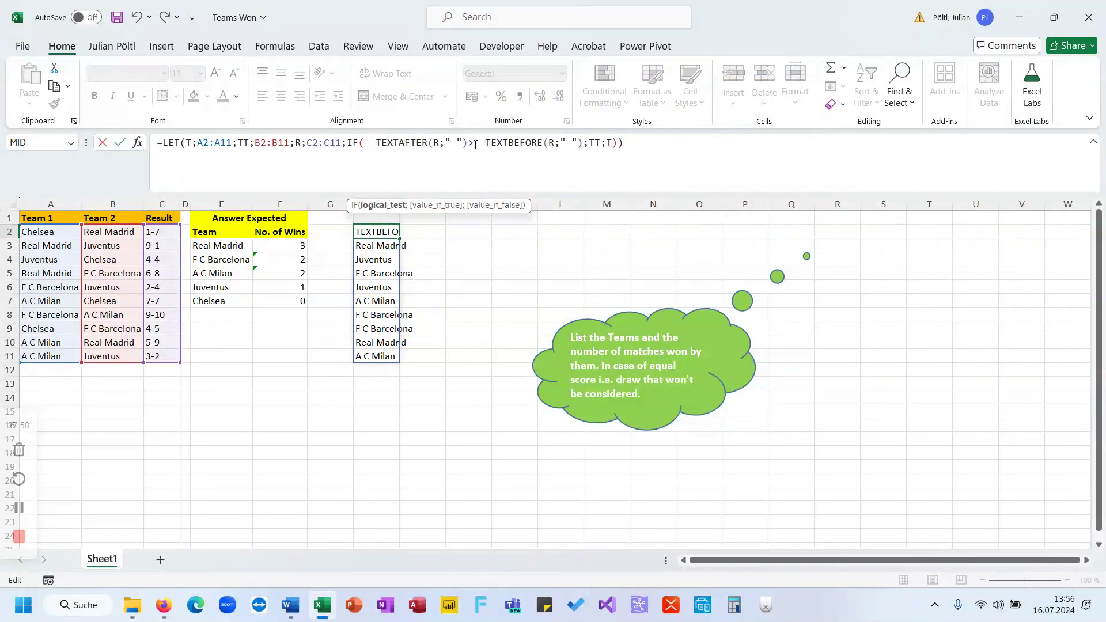
key(Return)
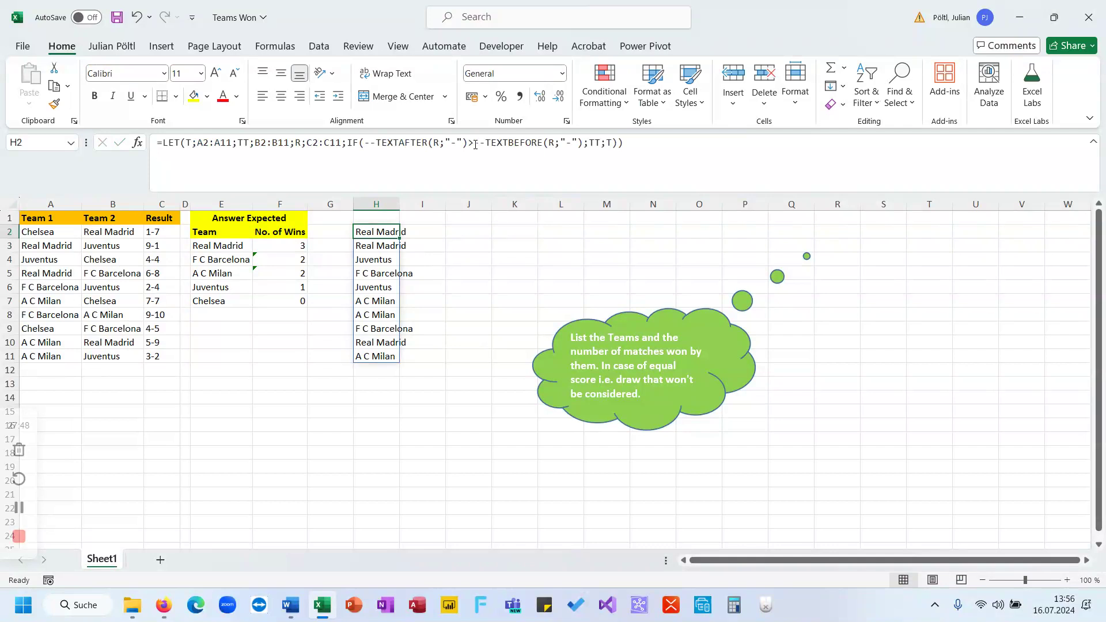
Step: Check the recalculated winners in column H against the teams and the scores in C2:C11
click(124, 328)
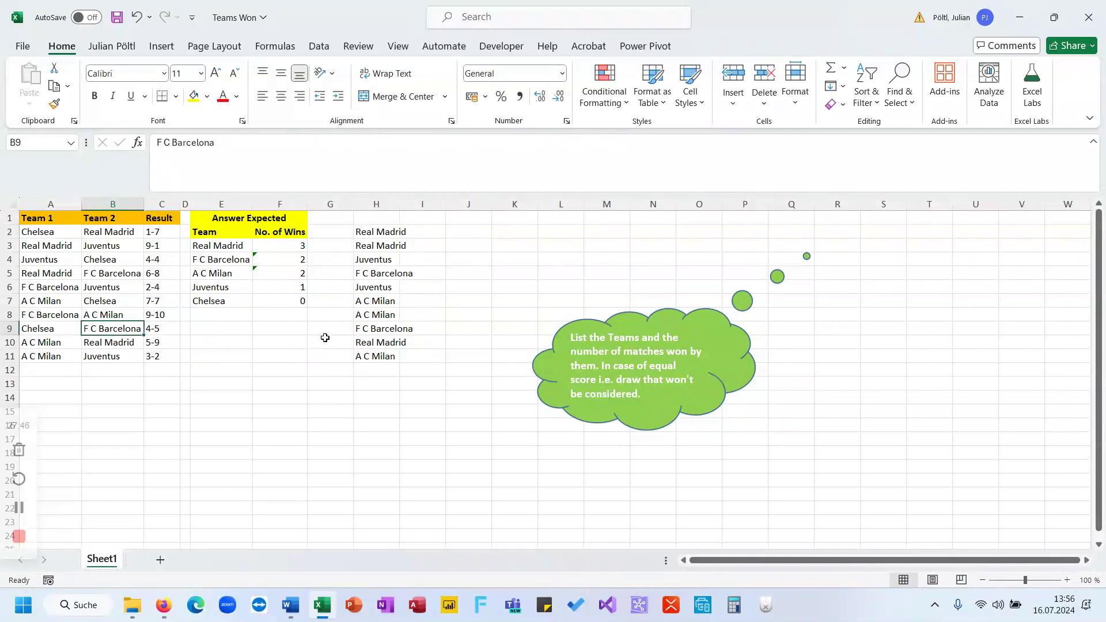
click(369, 342)
click(375, 361)
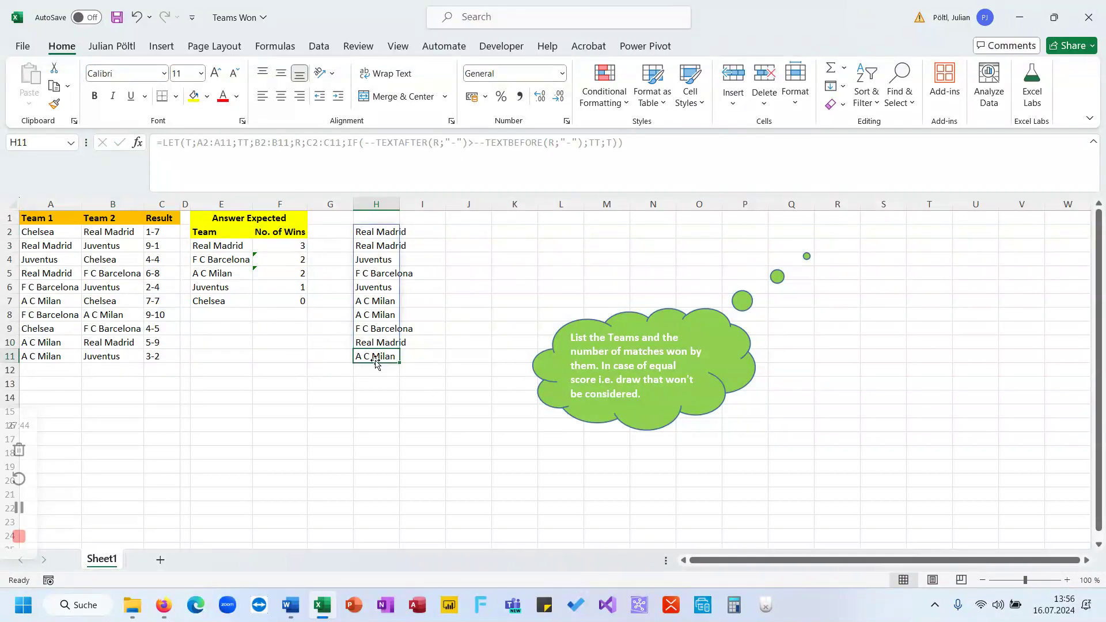
click(377, 316)
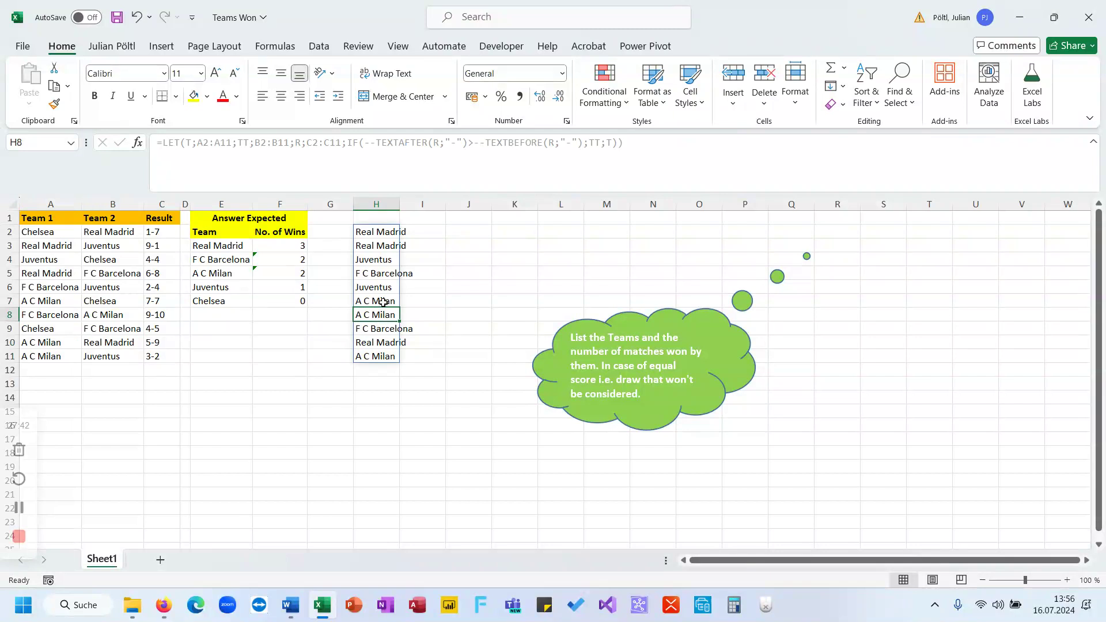
key(ctrl+z)
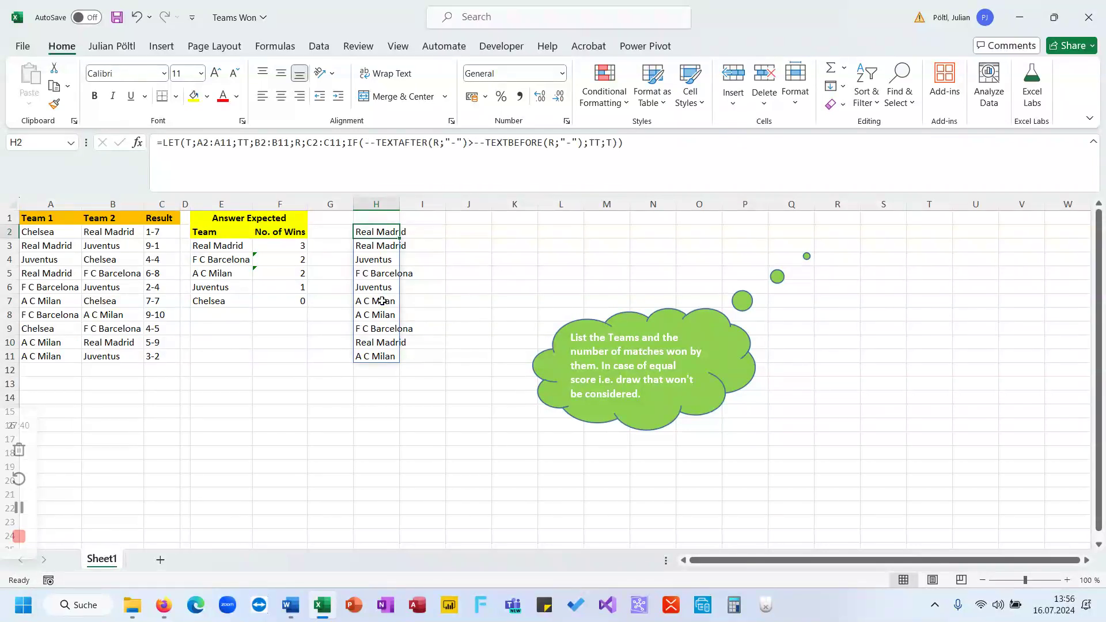
key(ctrl+y)
click(382, 301)
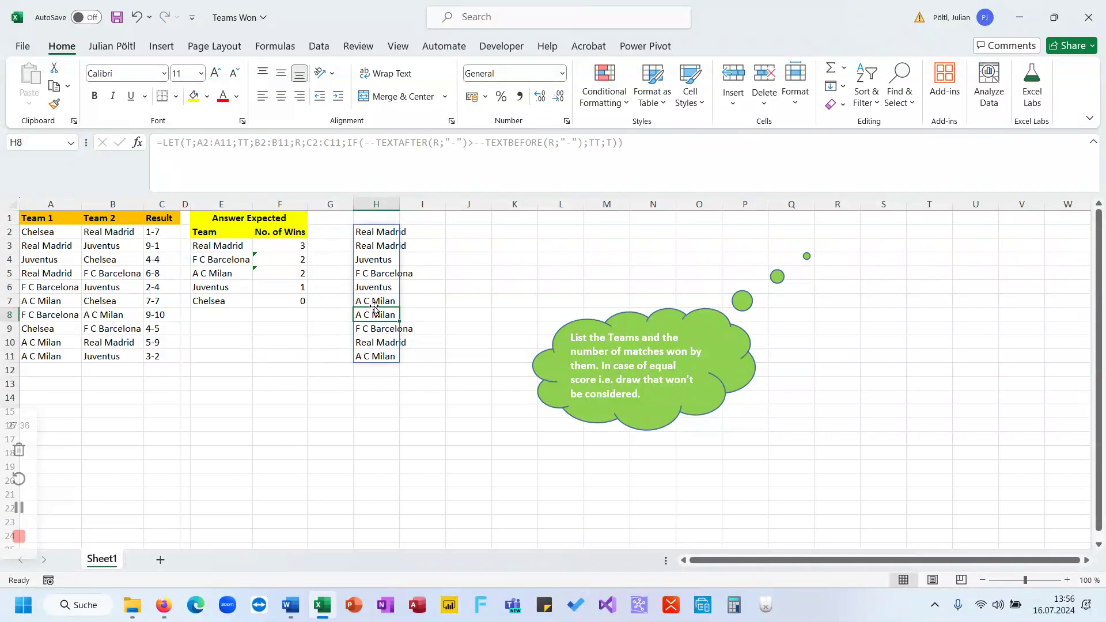
click(380, 233)
drag(152, 231, 157, 355)
click(382, 230)
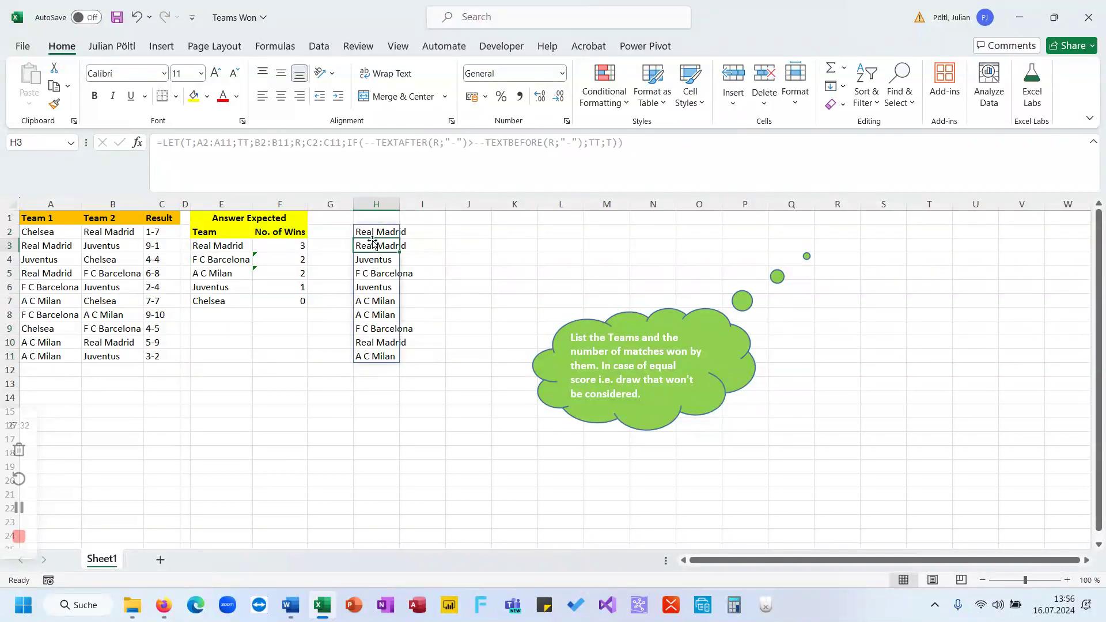
Step: Undo the -- number conversion of both scores in the H2 formula
click(476, 144)
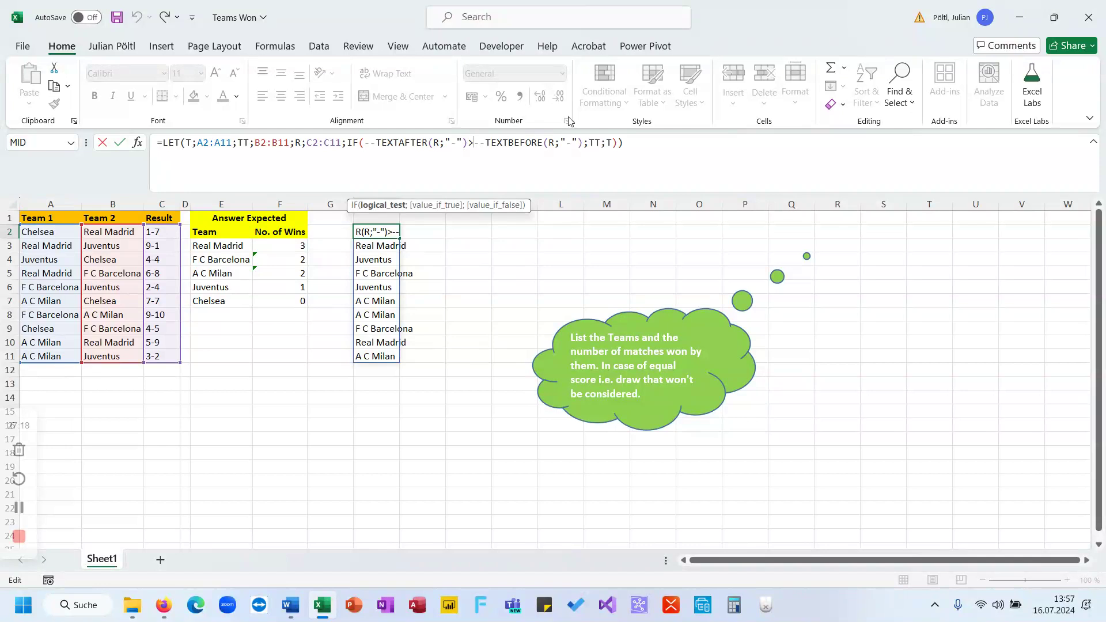
click(612, 143)
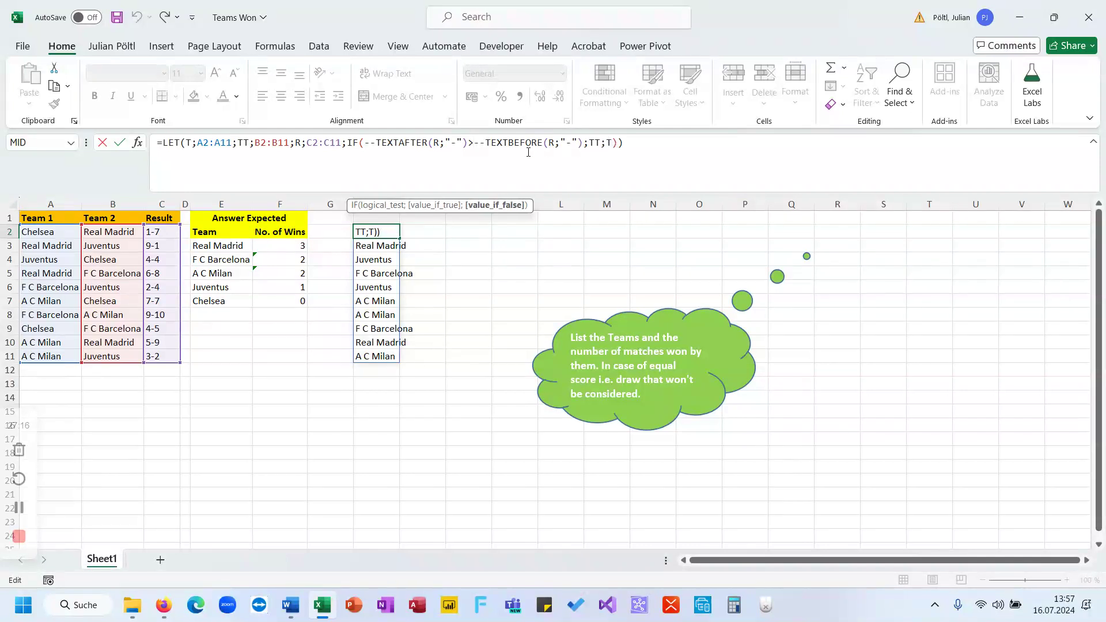
key(ctrl+Return)
key(ctrl+z)
key(ctrl+z)
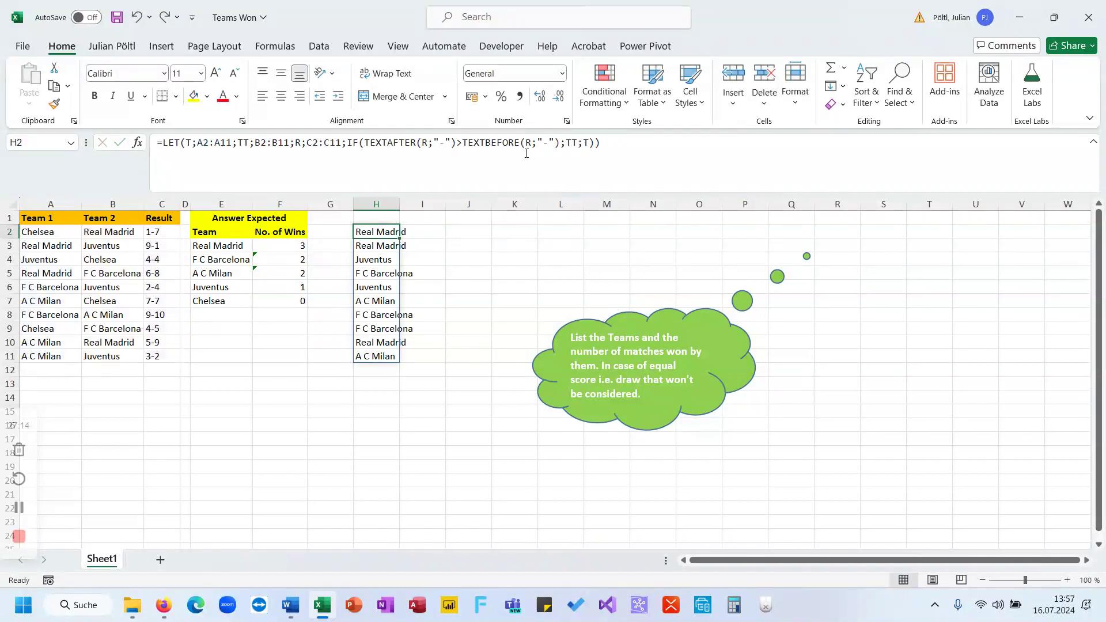
key(ctrl+y)
Step: Compare the team returned in H4 with the drawn match result in C4
click(377, 259)
click(155, 248)
click(156, 257)
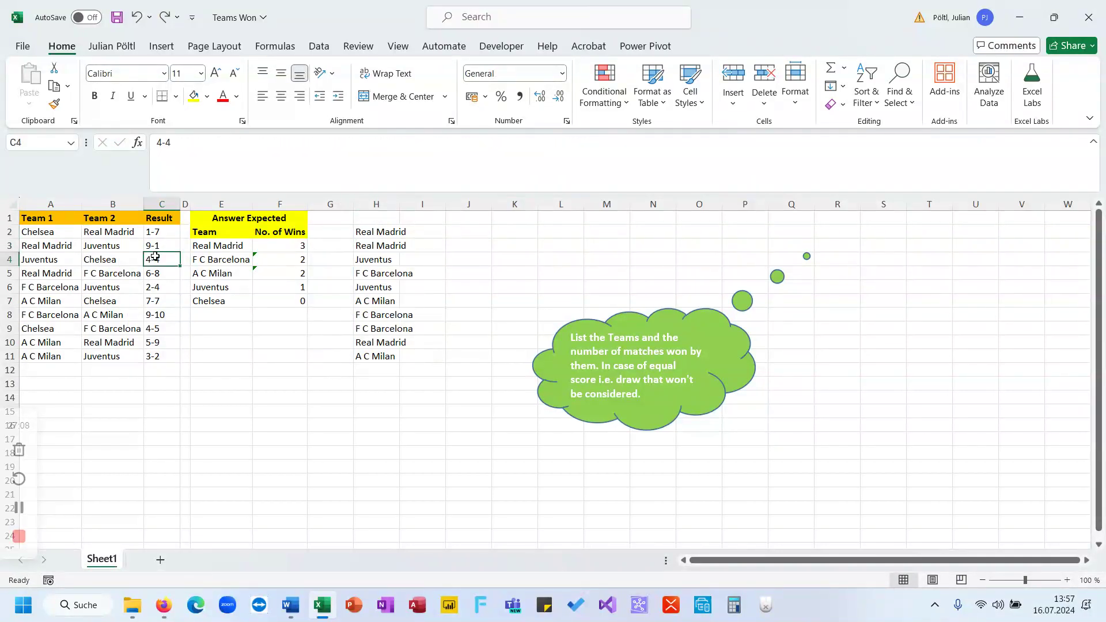
Step: Replace the whole IF expression in the H2 LET formula with a new variable named A
click(378, 233)
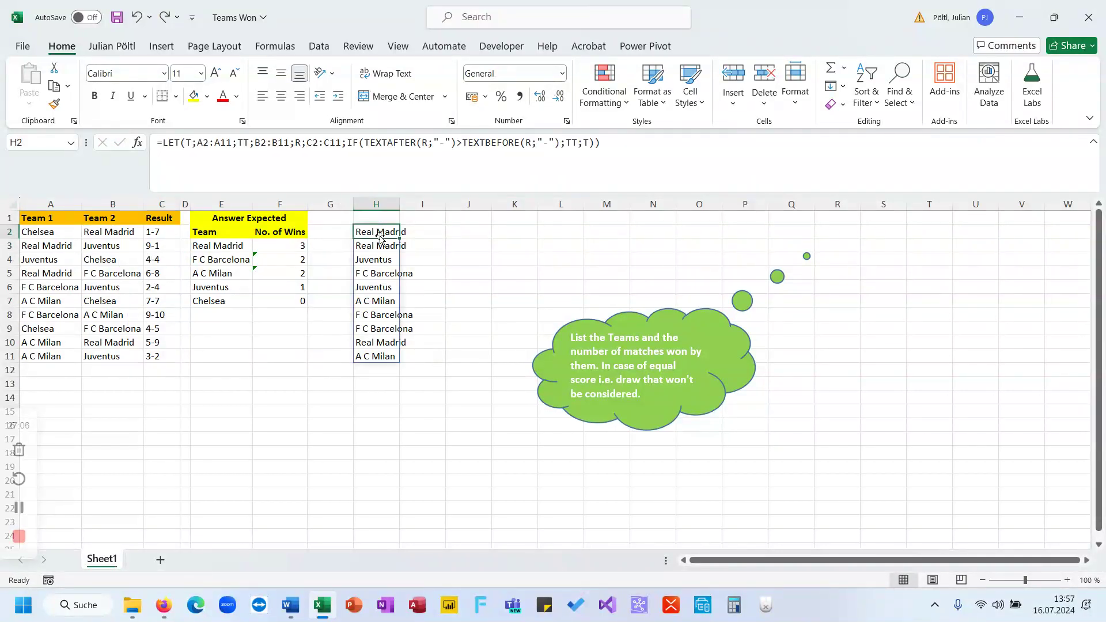
double_click(352, 143)
drag(403, 167, 636, 198)
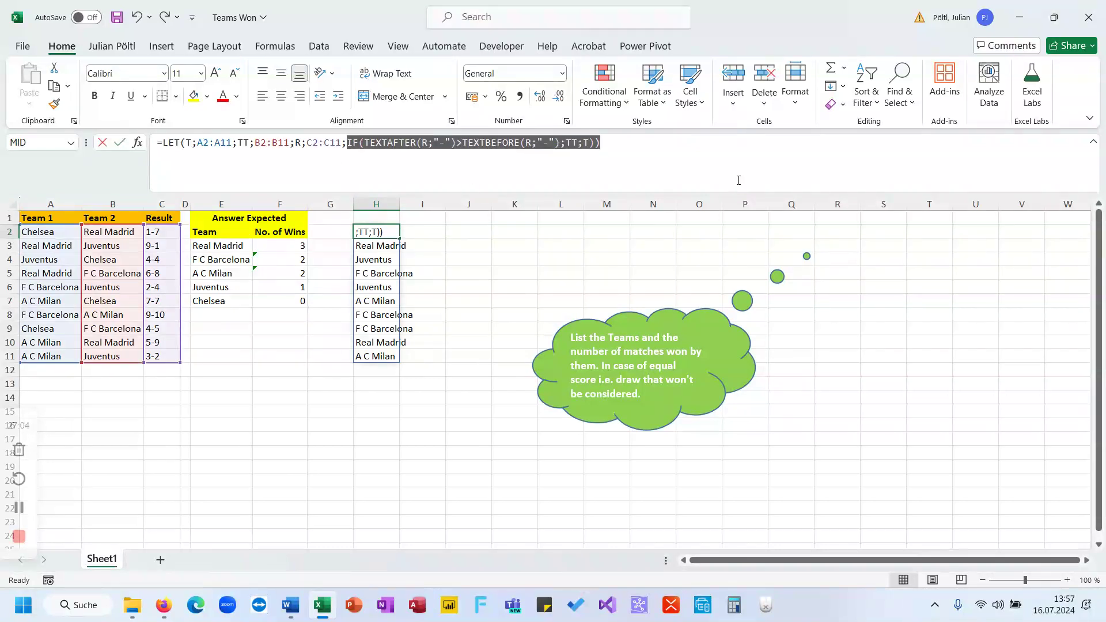
text(A;)
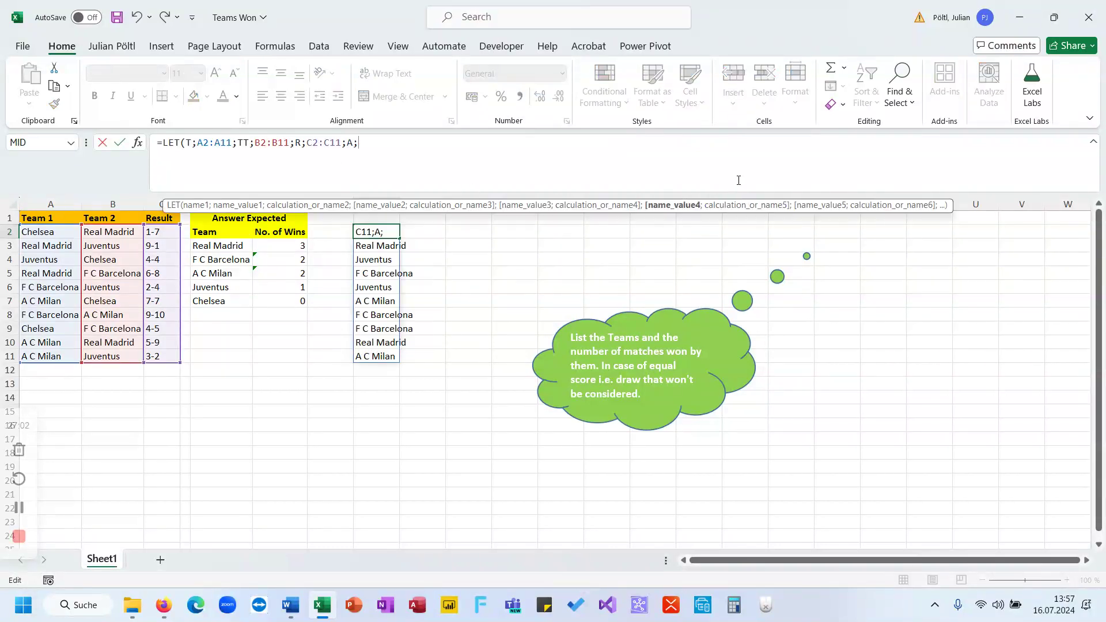
Step: Define A as TEXTAFTER(R;"-"), return A as the LET result and commit the formula
text(Tex)
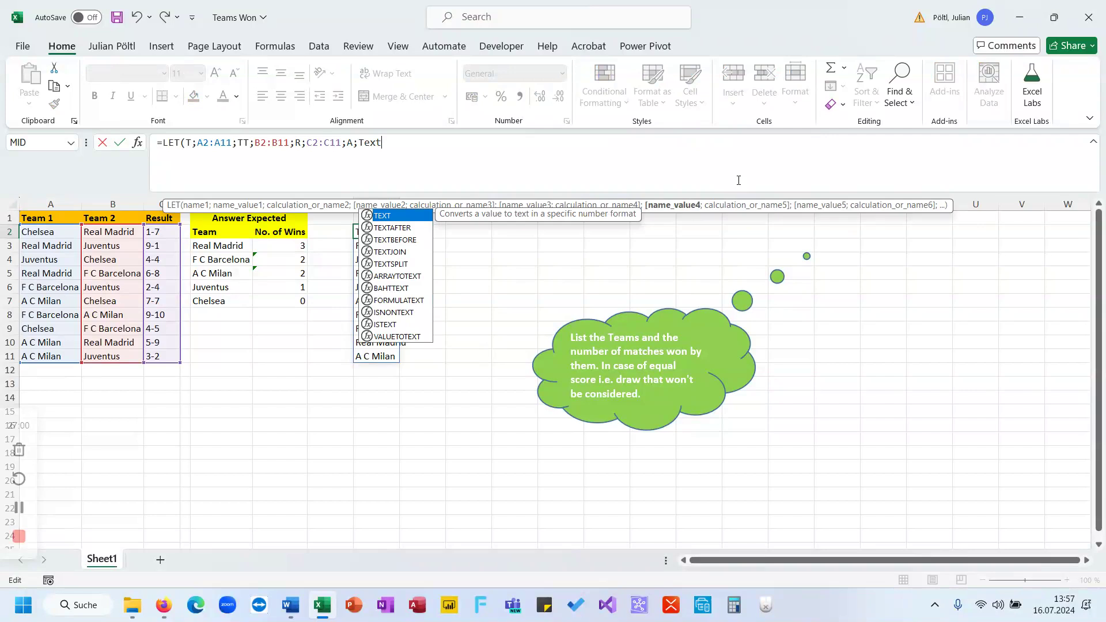
text(t)
key(Down)
key(Tab)
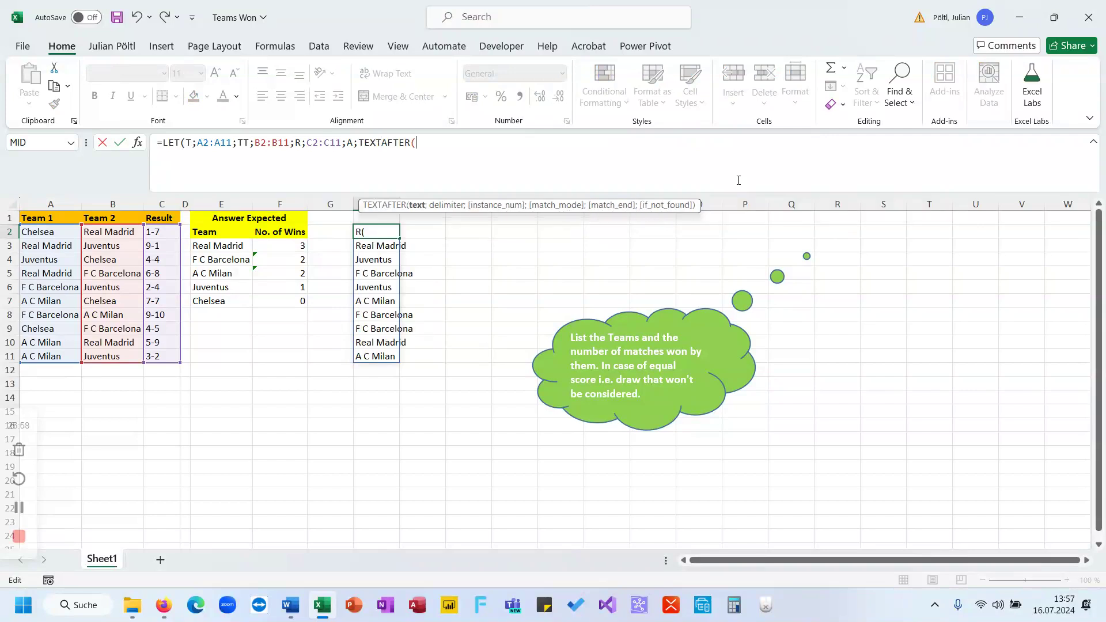
text(R;"-");A))
key(Return)
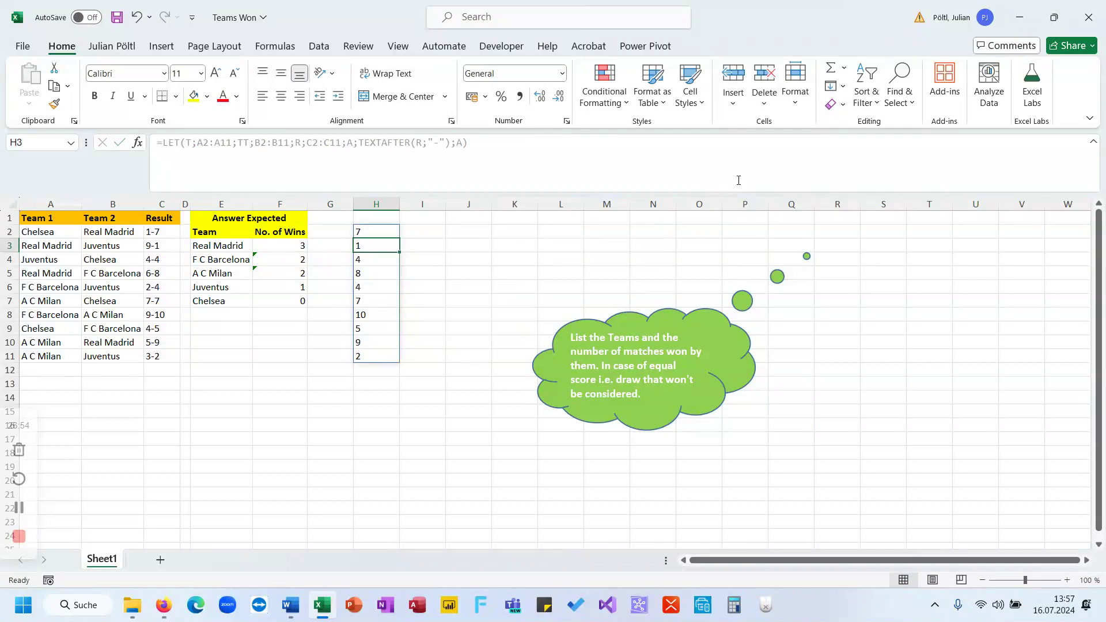
Step: Compare H2 with the score in C2, and convert A to numbers by adding -- before TEXTAFTER
click(163, 235)
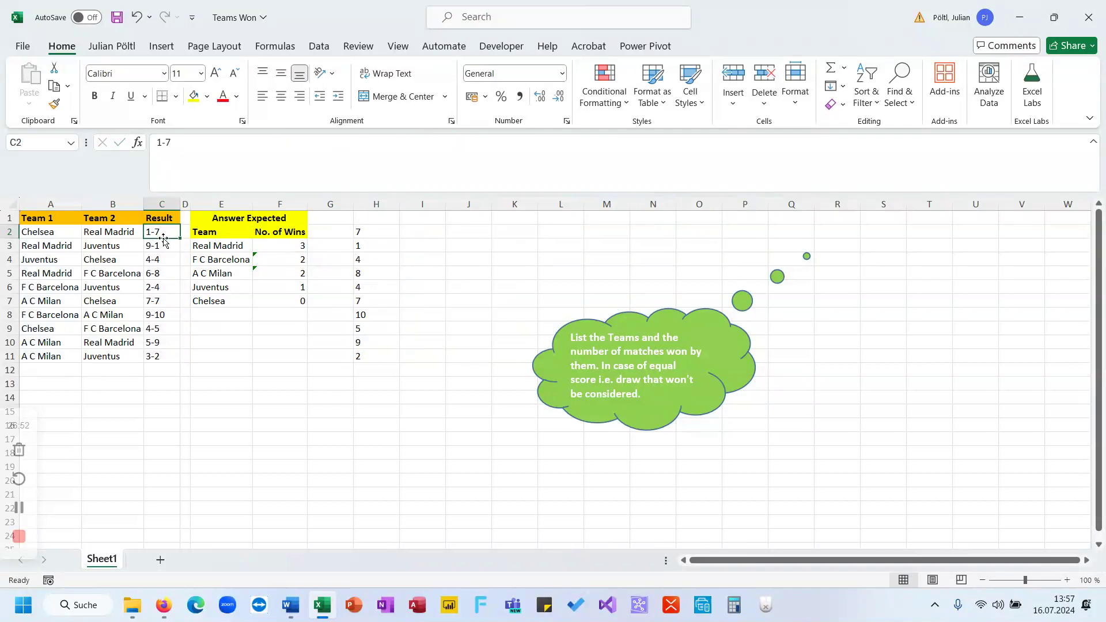
click(361, 235)
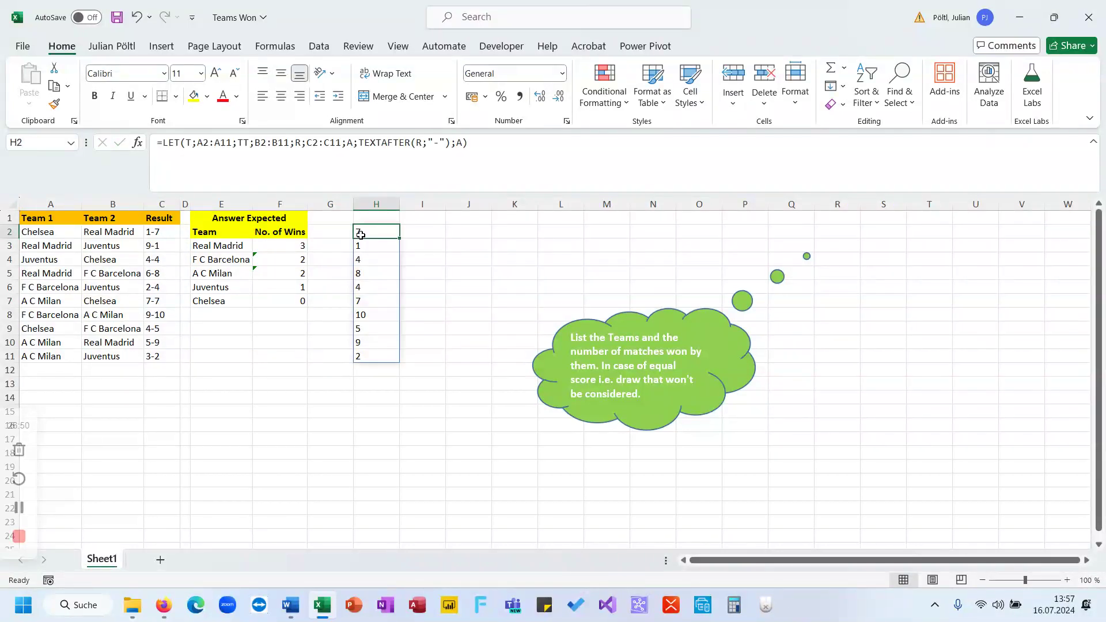
click(358, 145)
text(--)
key(Return)
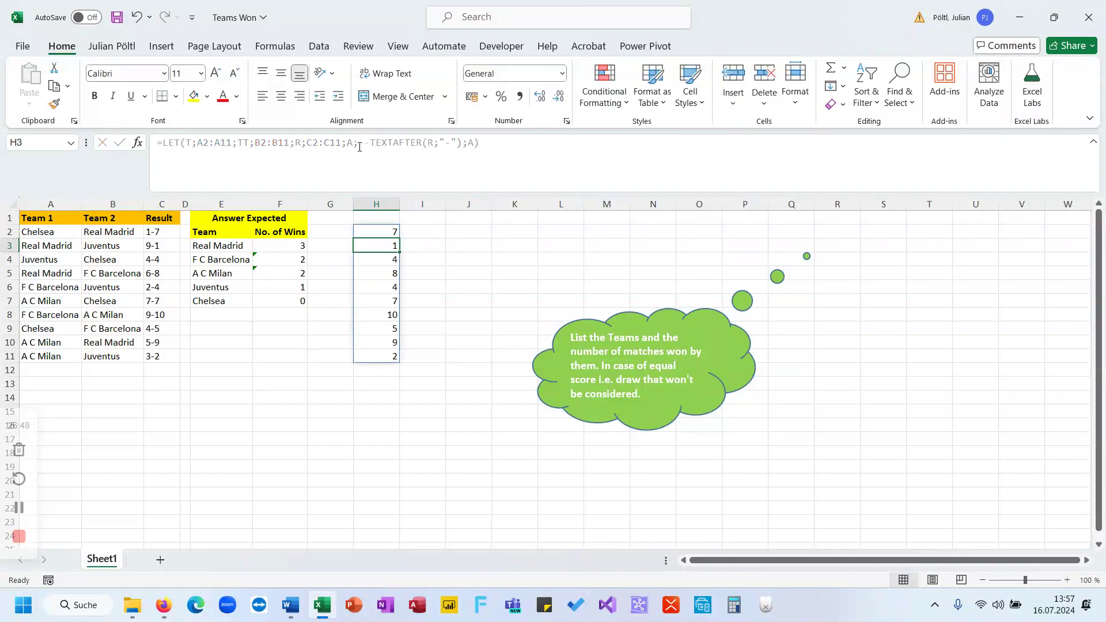
Step: Replace the returned A at the end of the H2 formula with a new variable named B
click(509, 155)
key(Escape)
key(Up)
click(510, 152)
key(BackSpace)
text(;B;)
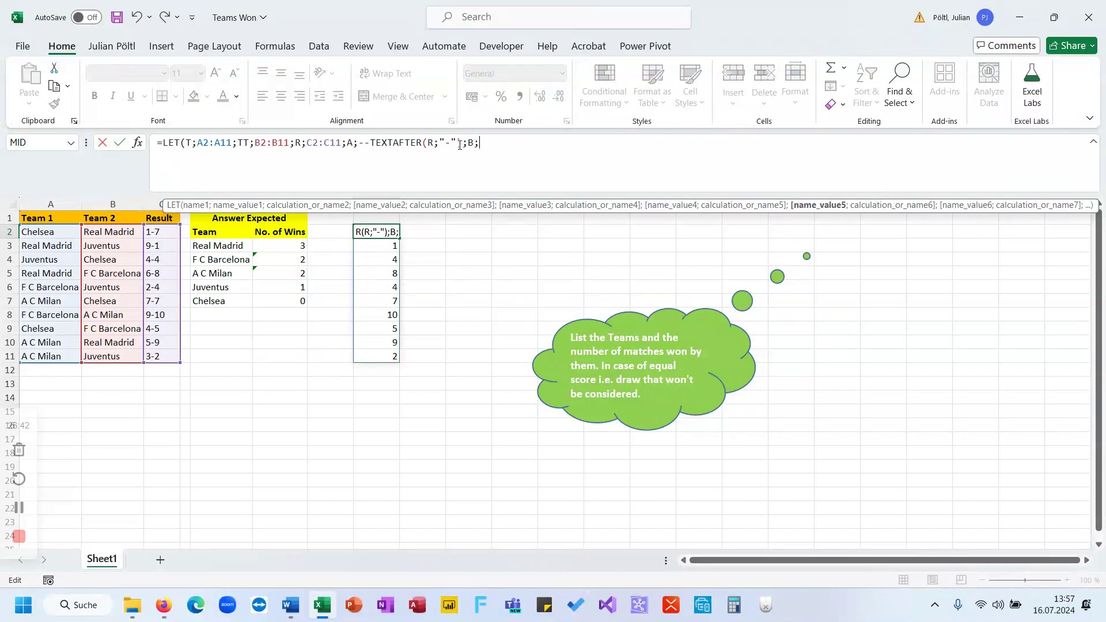
Step: Define B by copying A's --TEXTAFTER(R;"-") expression and changing its function to TEXTBEFORE
drag(463, 144, 362, 143)
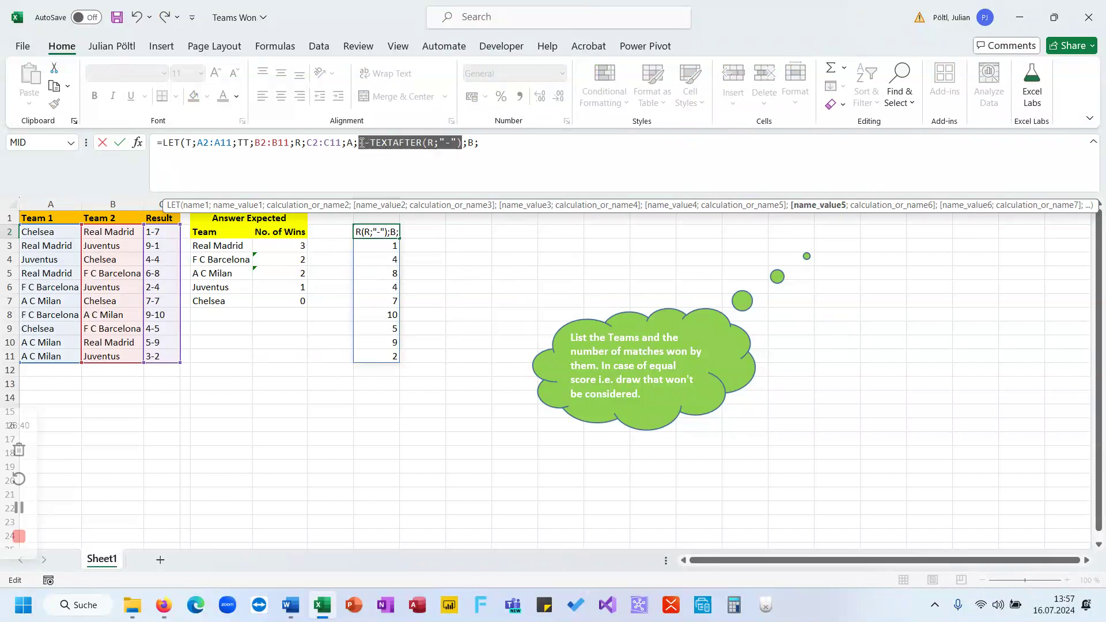
key(ctrl+c)
click(486, 144)
key(ctrl+v)
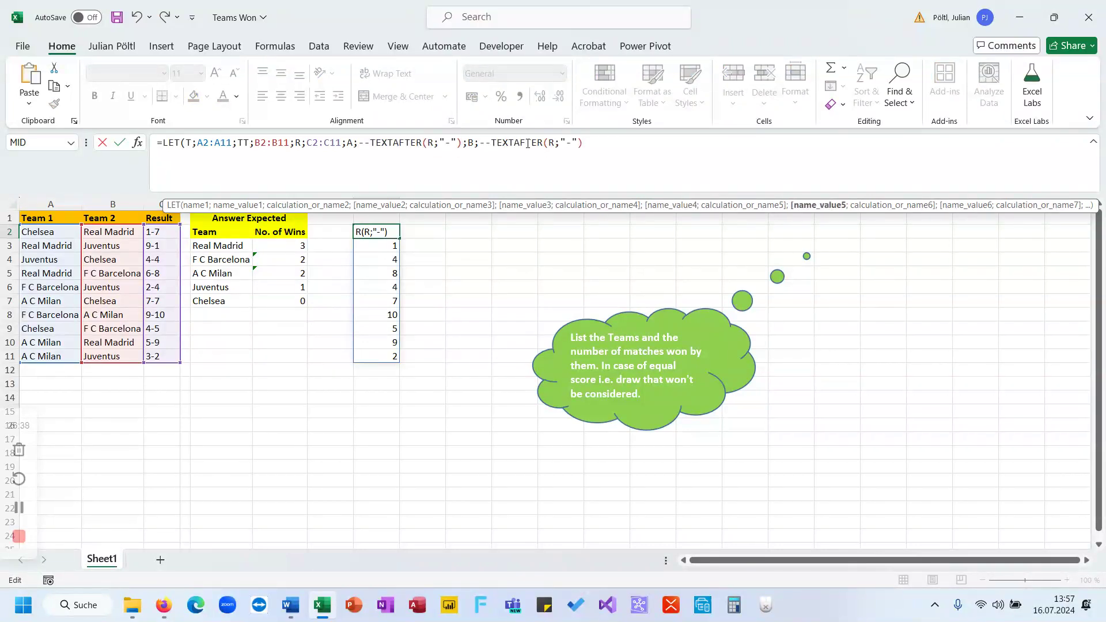
double_click(528, 143)
text(text)
key(Down)
key(Down)
key(Tab)
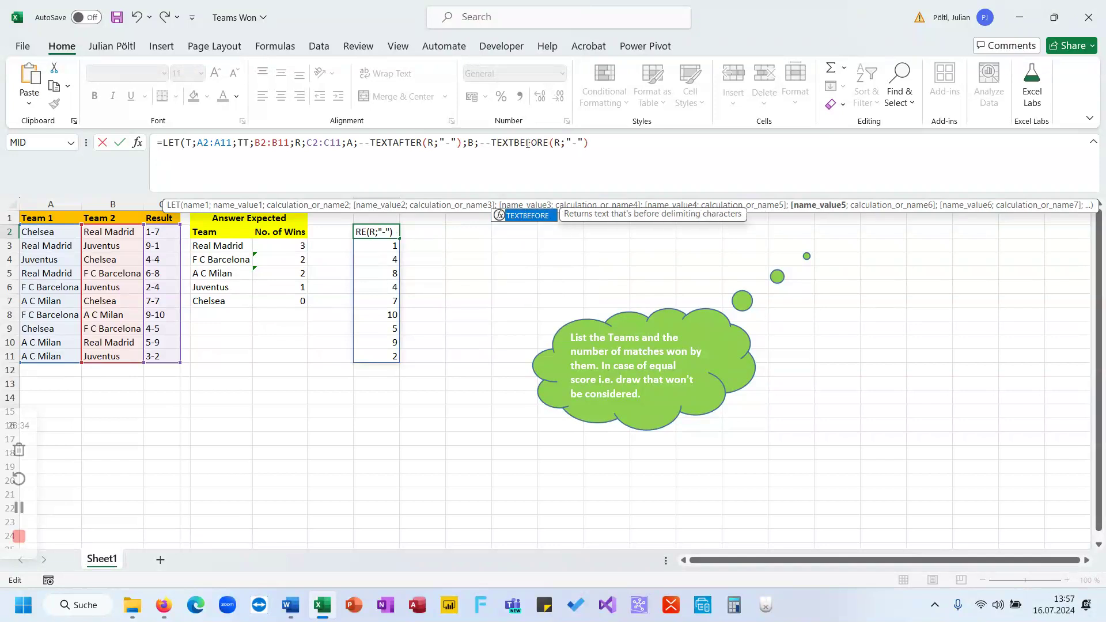
Step: Return B as the LET result and commit the formula
click(622, 145)
text(B))
key(Return)
key(Return)
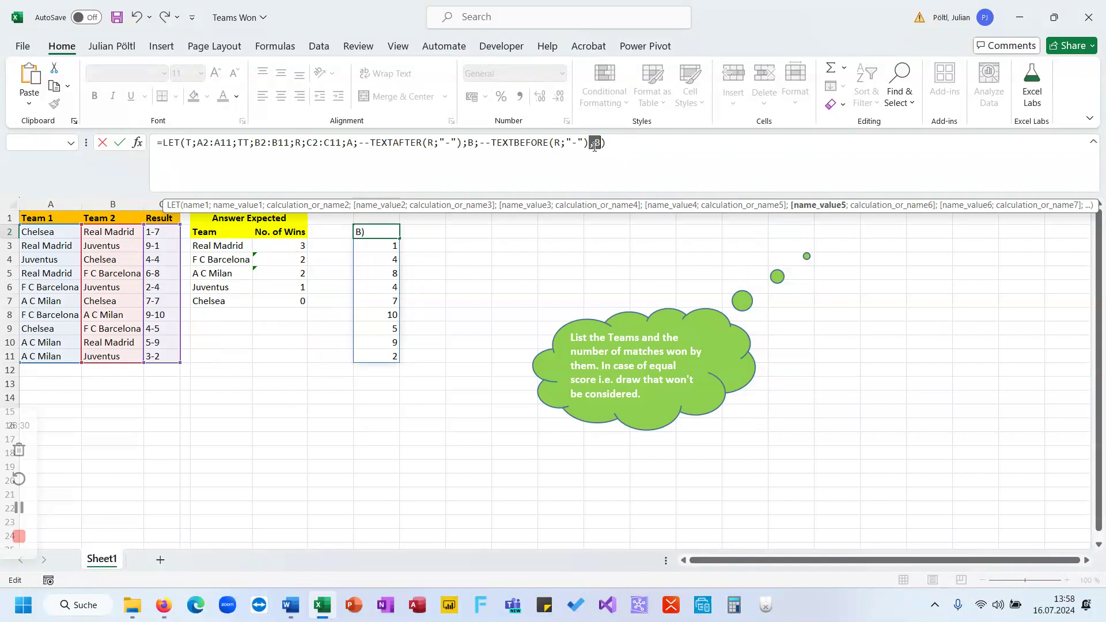
click(596, 144)
key(Escape)
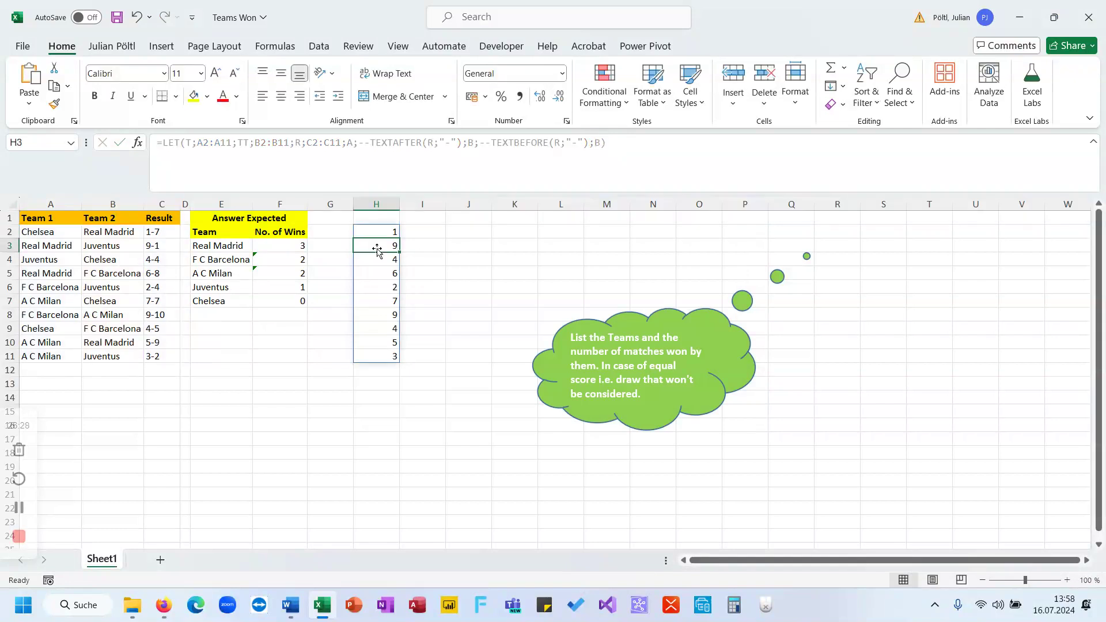
Step: Replace the returned B in the H2 formula with an IF that tests A>B and returns TT when true
click(388, 230)
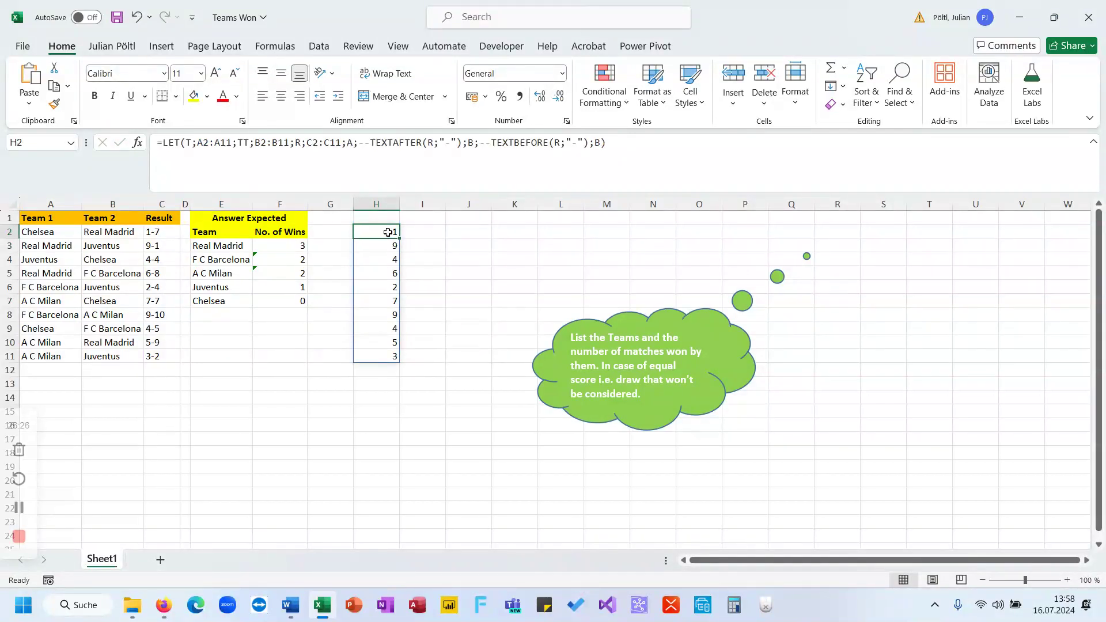
click(646, 143)
key(BackSpace)
key(BackSpace)
text(IF()
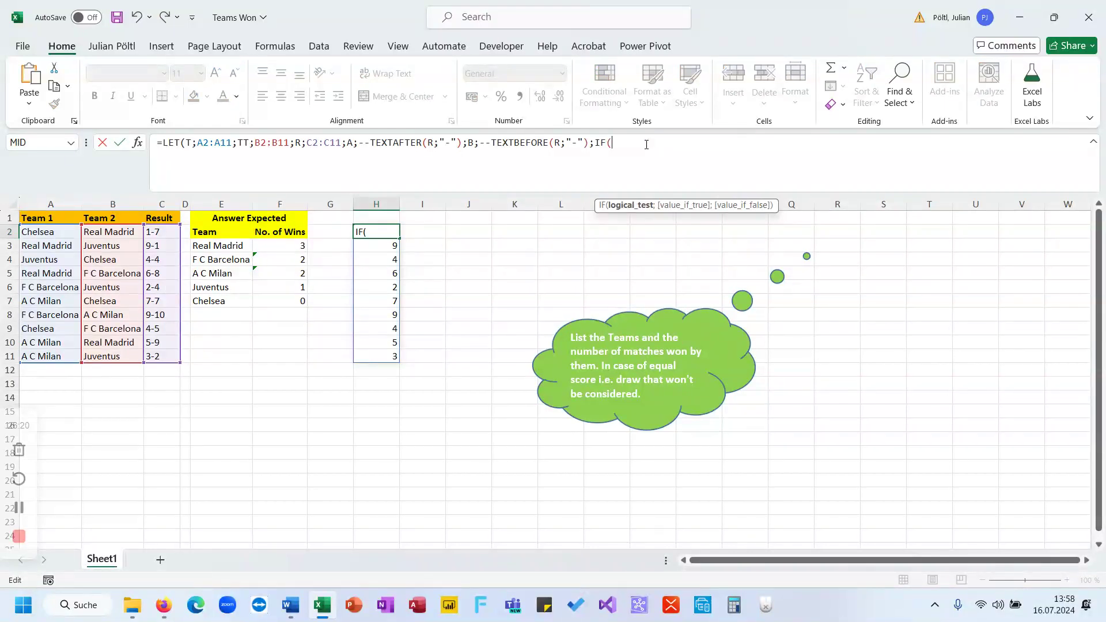
text(A)
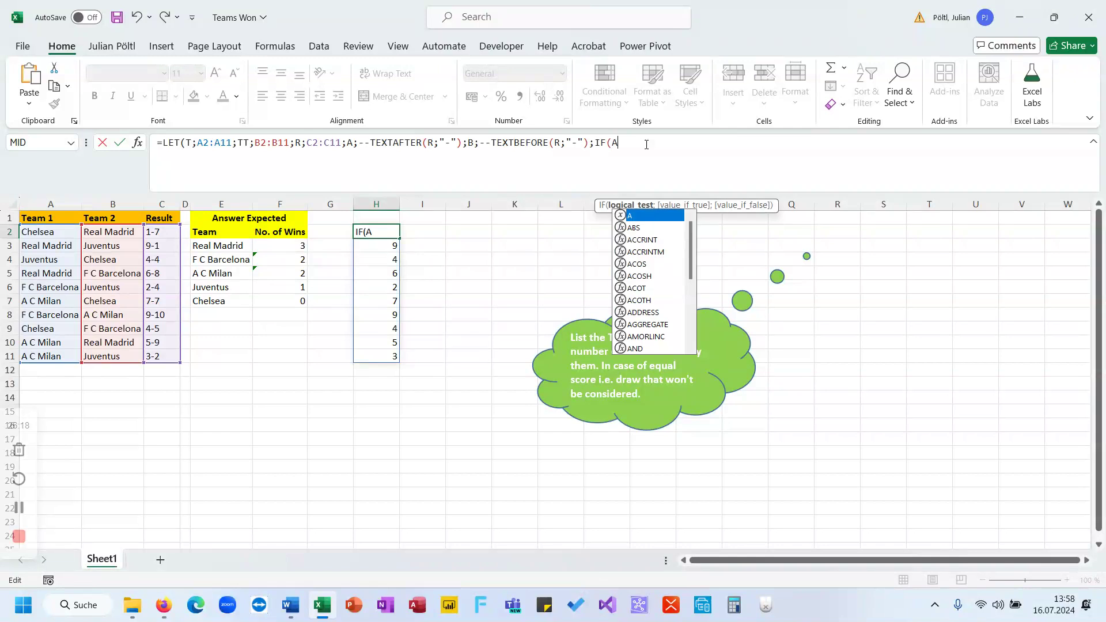
text(>)
text(B;)
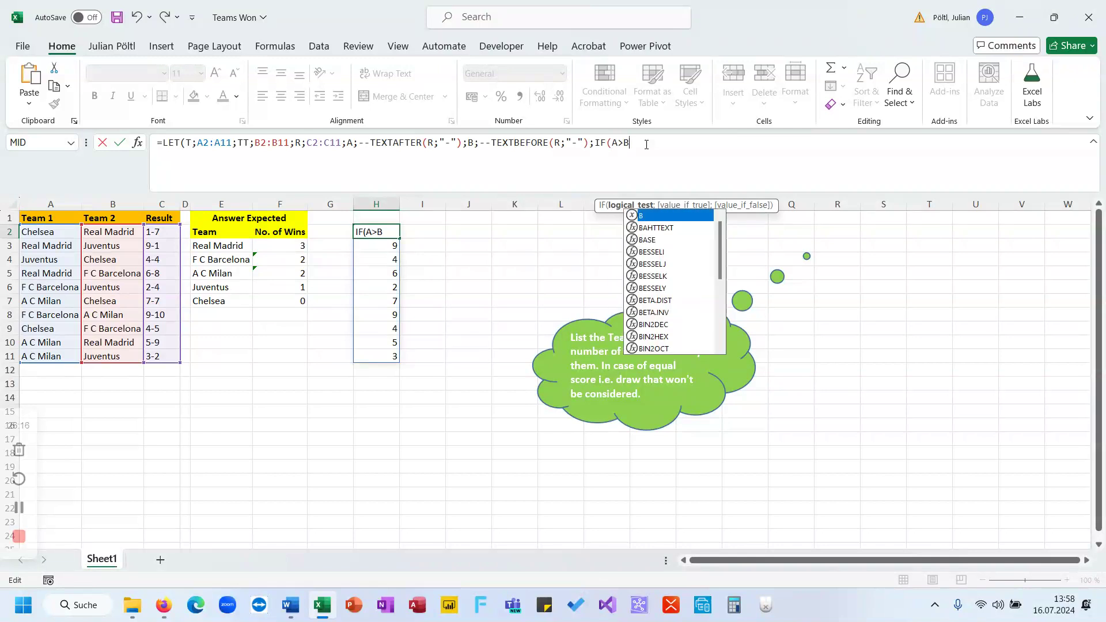
text(TT)
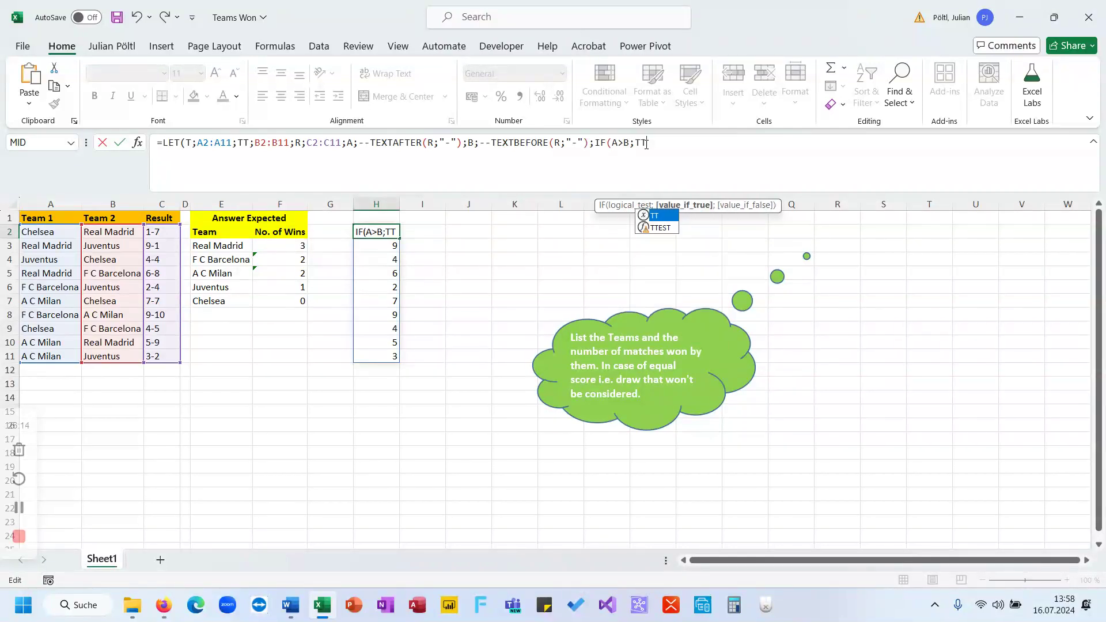
text(;)
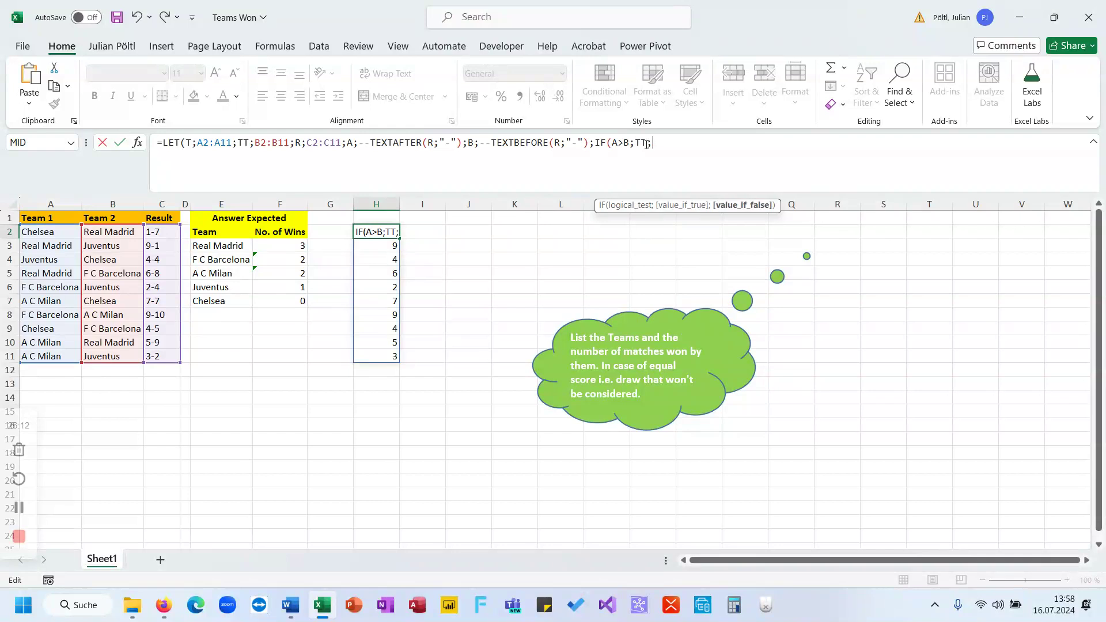
Step: Nest IF(A=B;"";T) as the value if false, so draws return an empty text and other matches return T
text(if()
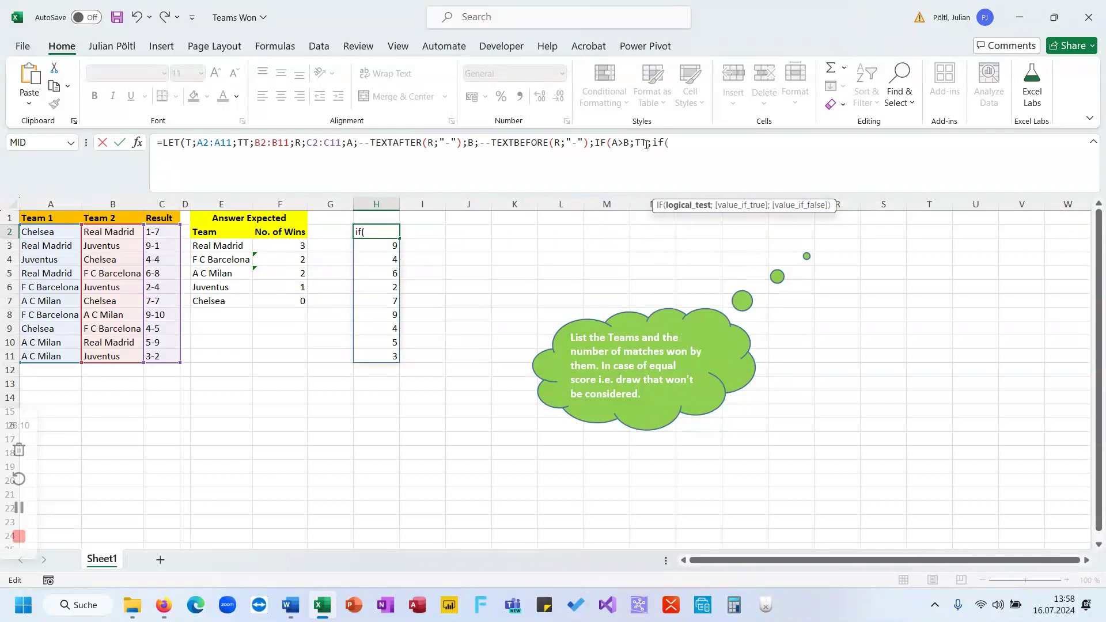
text(A)
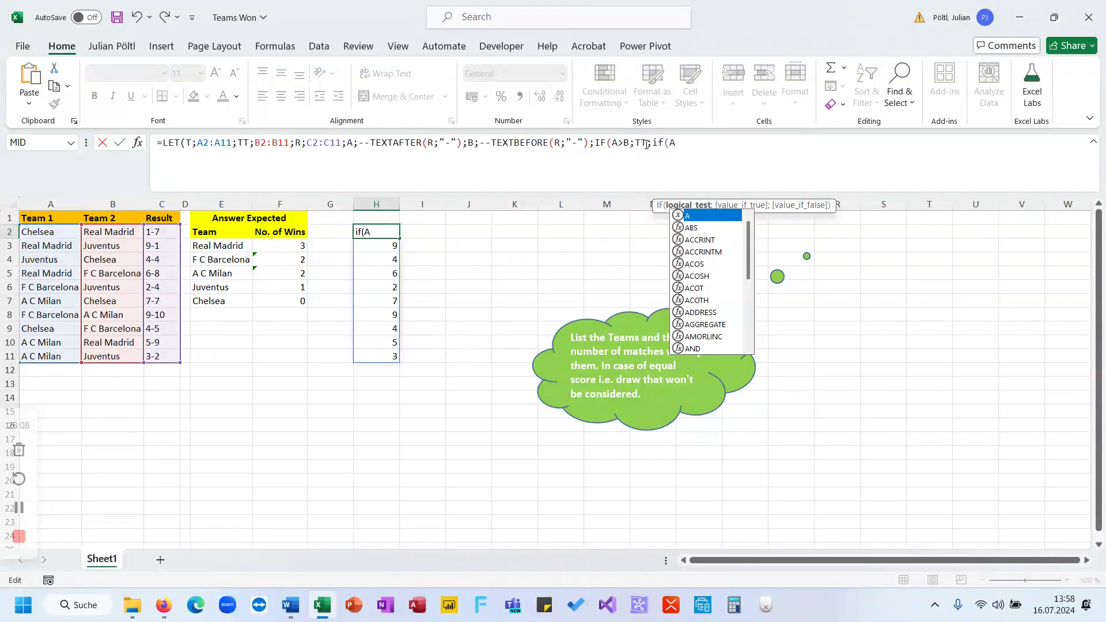
text(=B;"";)
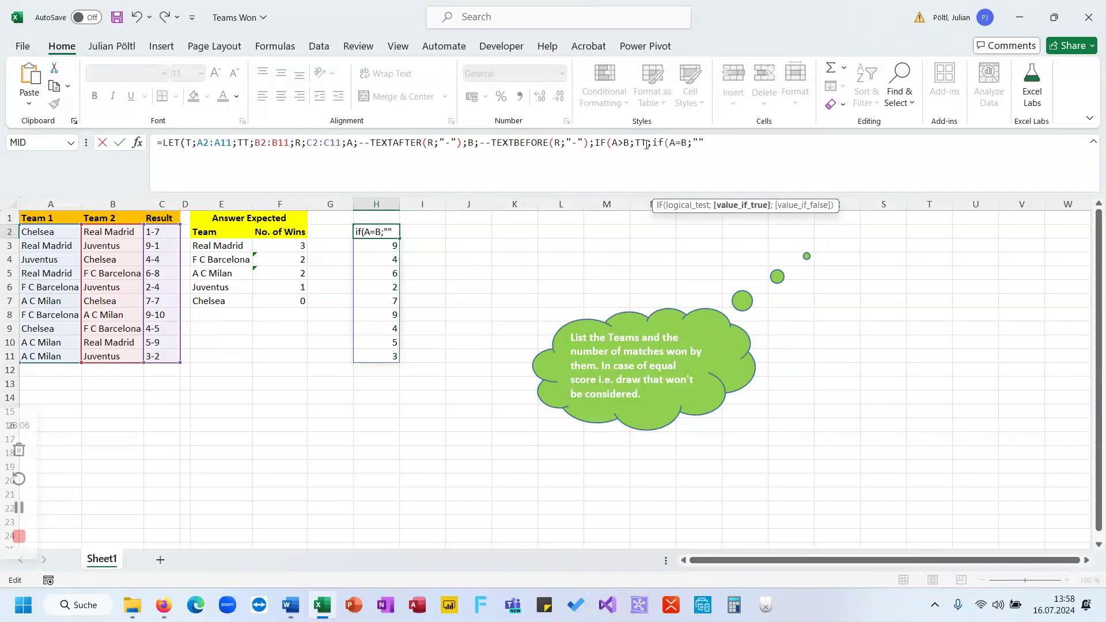
text(T))))
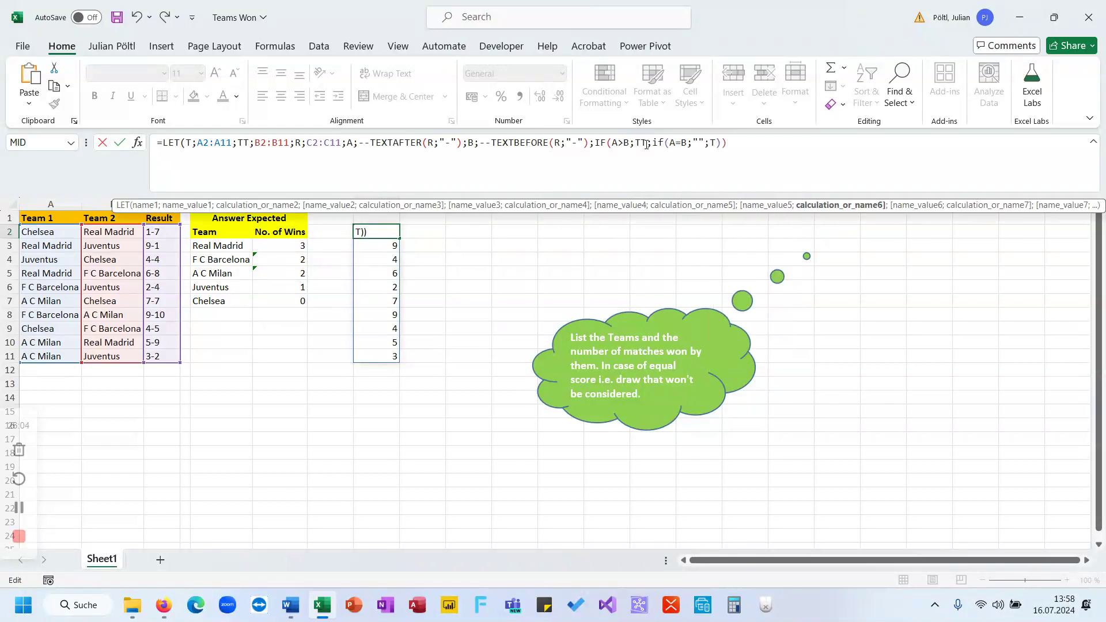
Step: Commit the nested IF formula in H2 and reselect the cell
key(Return)
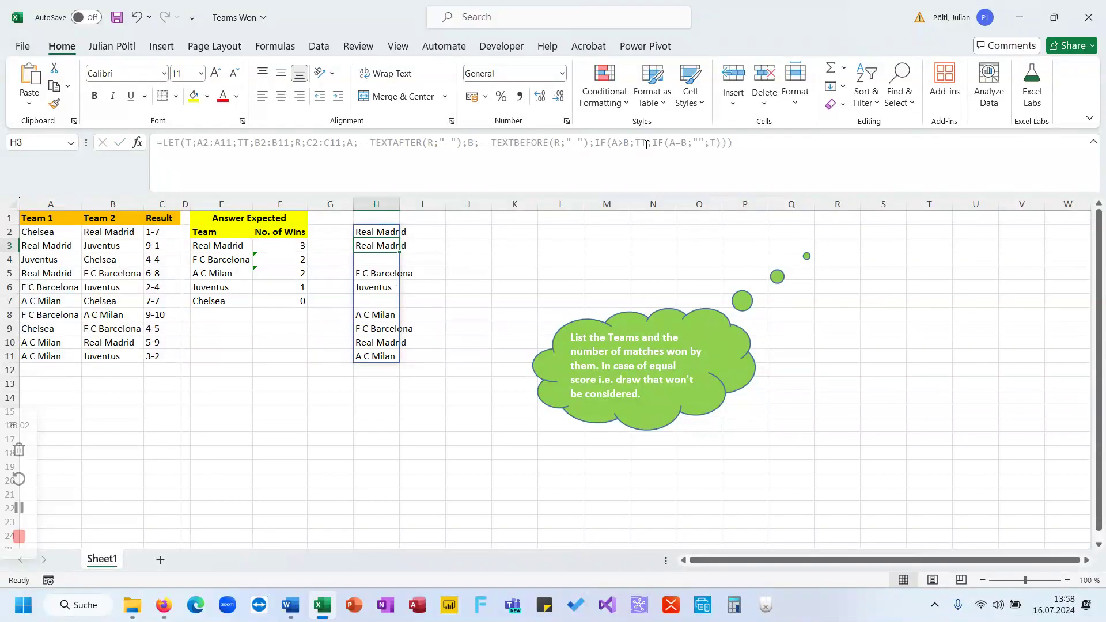
key(Up)
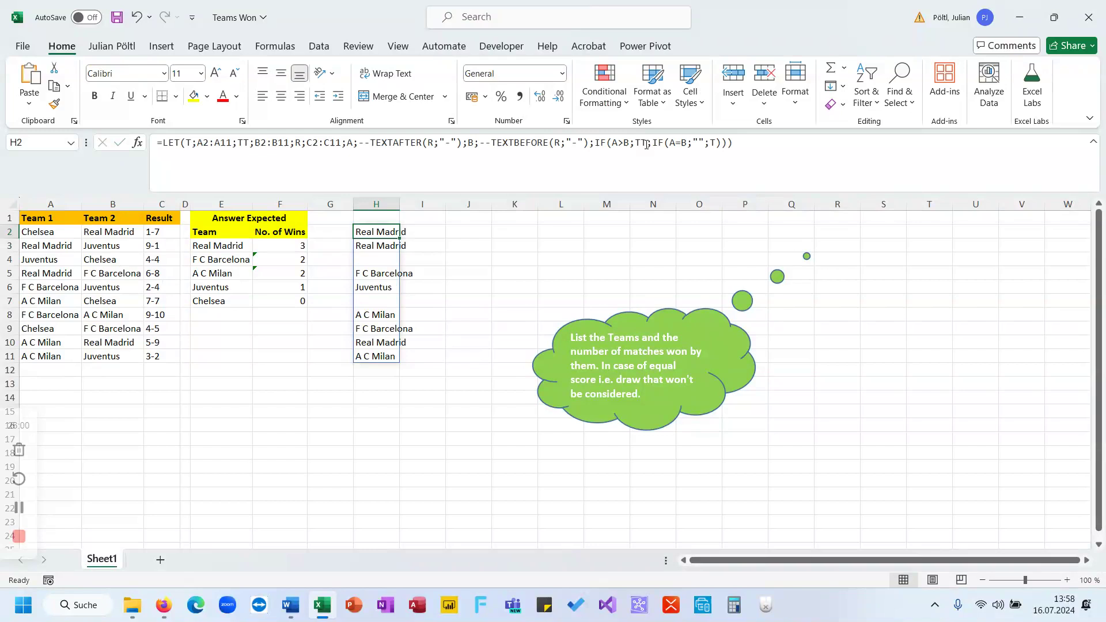
mouse_move(358, 271)
mouse_down()
mouse_move(375, 366)
mouse_move(365, 254)
mouse_up()
click(366, 230)
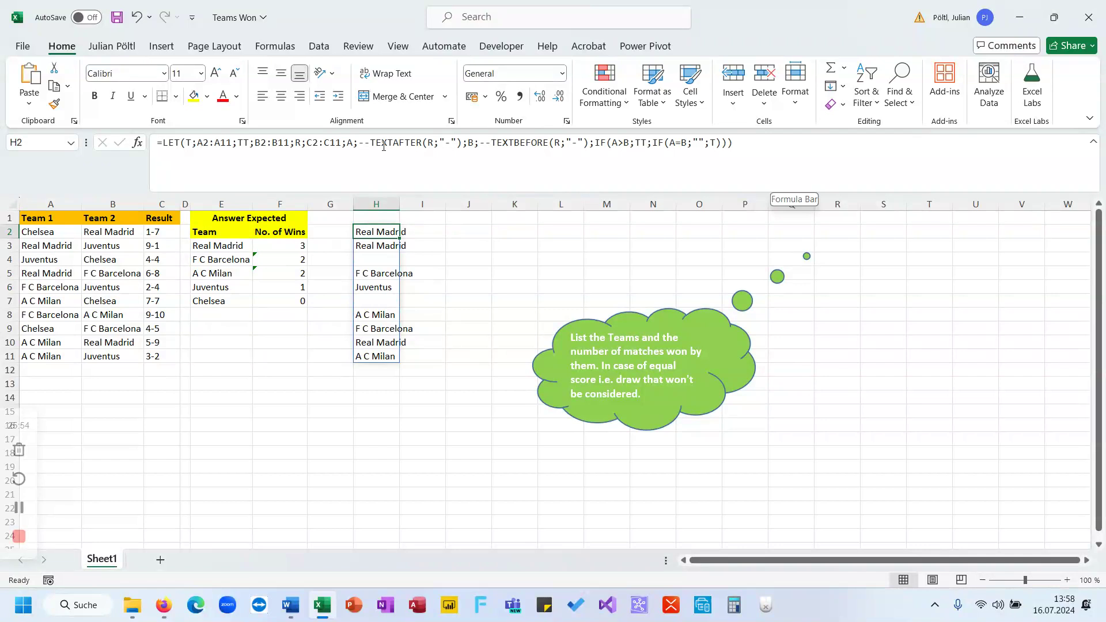
Step: Define the nested IF as the variable W in the H2 LET formula and reopen the formula's end for another argument
click(480, 143)
click(594, 147)
text(W;)
click(762, 145)
key(BackSpace)
text(;)
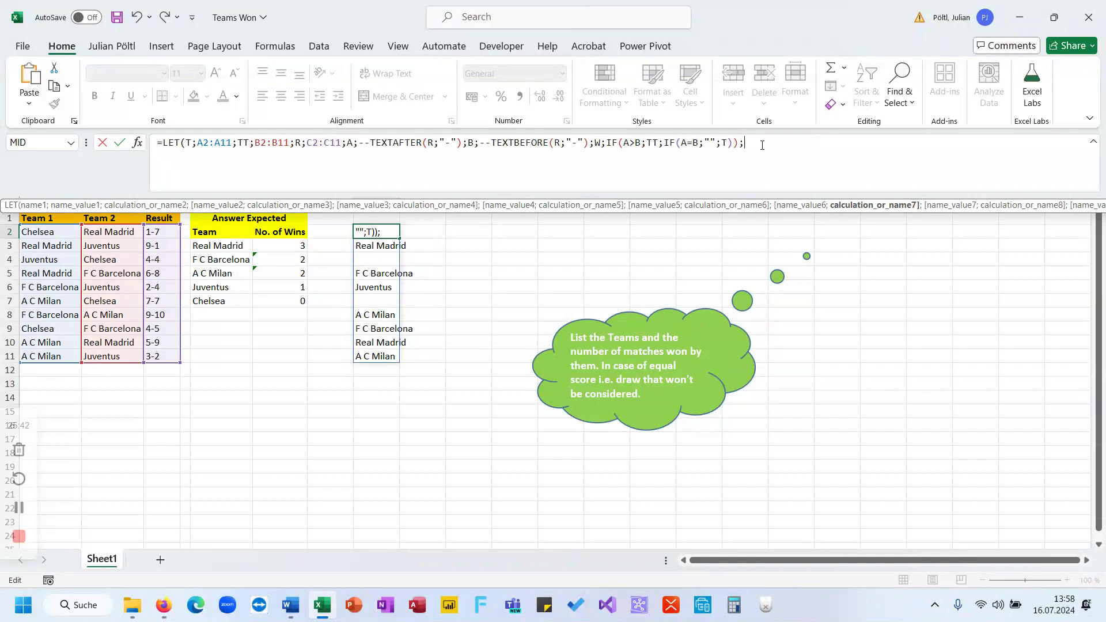
Step: Define U as UNIQUE(W), return U as the LET result and commit the formula
text(U)
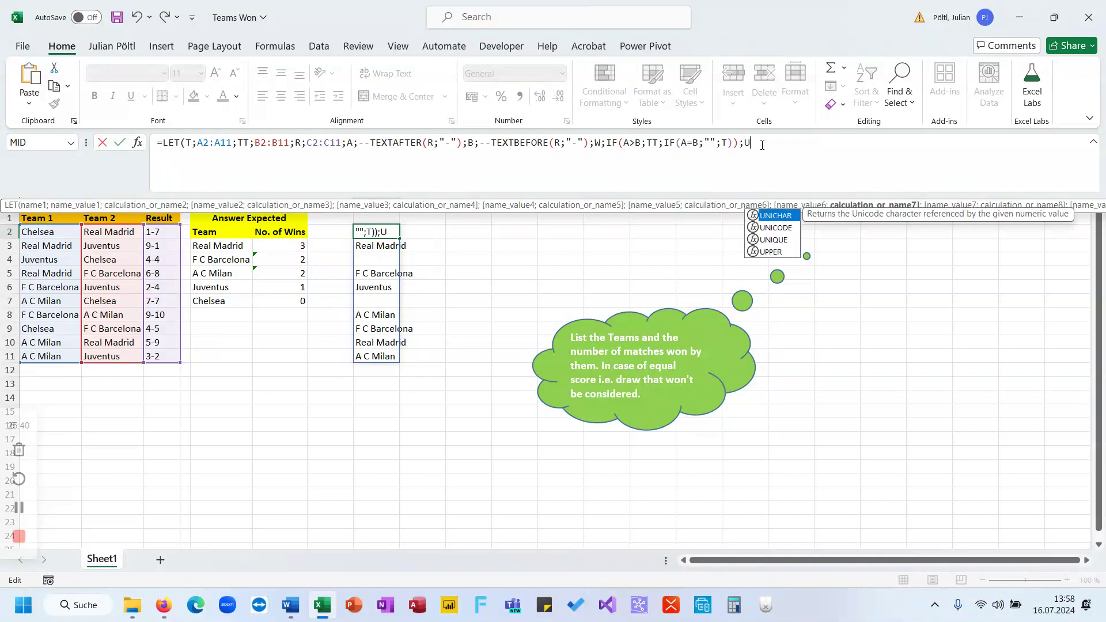
text(;Uni)
key(Down)
key(Down)
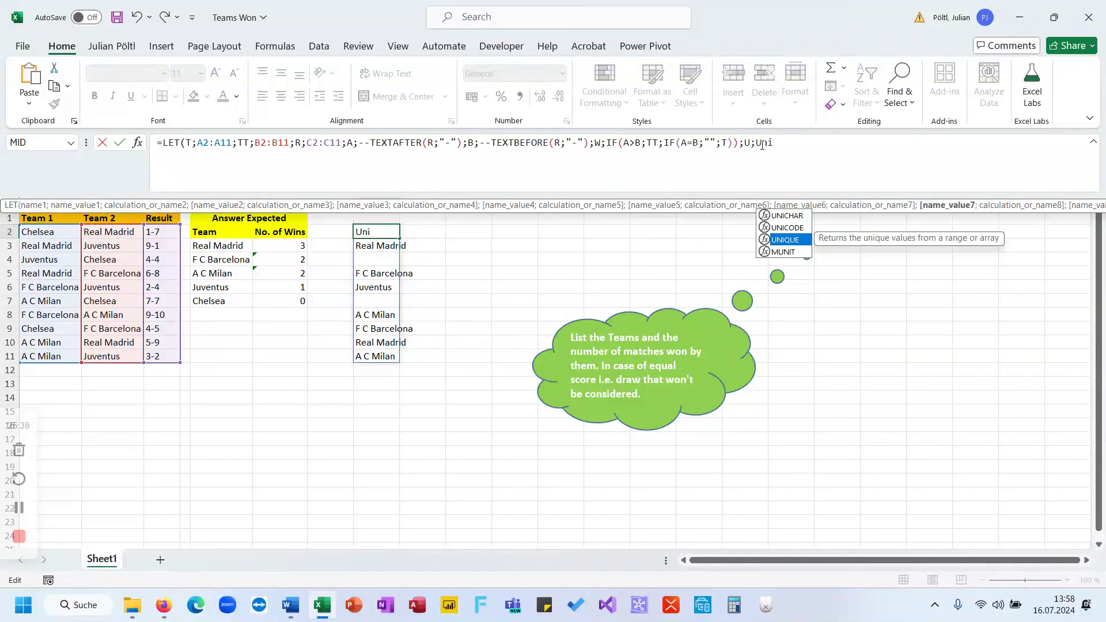
key(Tab)
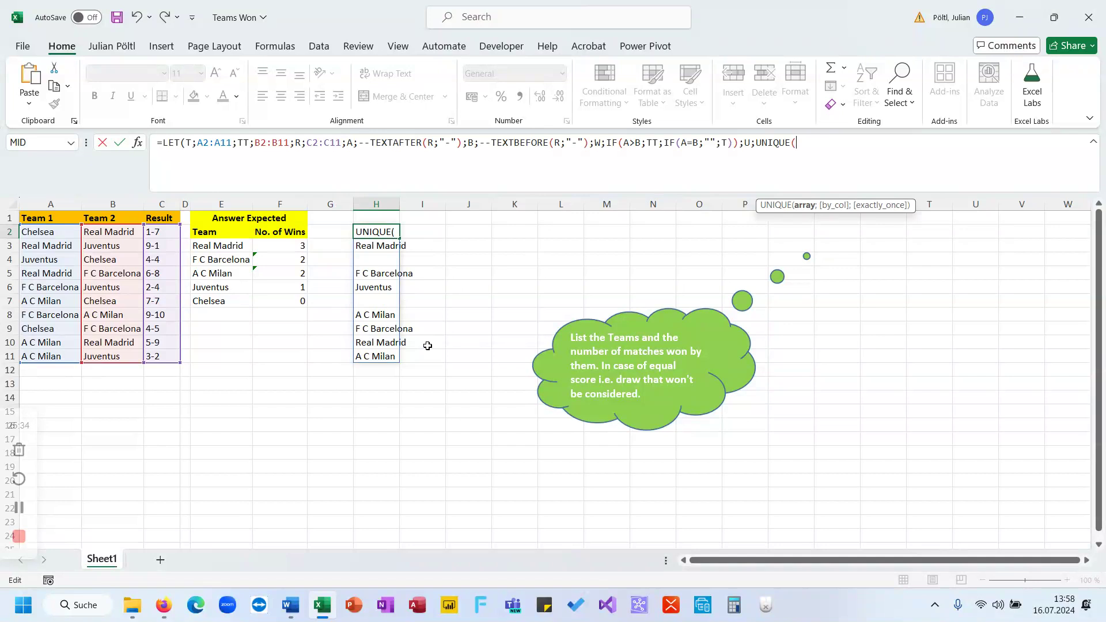
text(W))
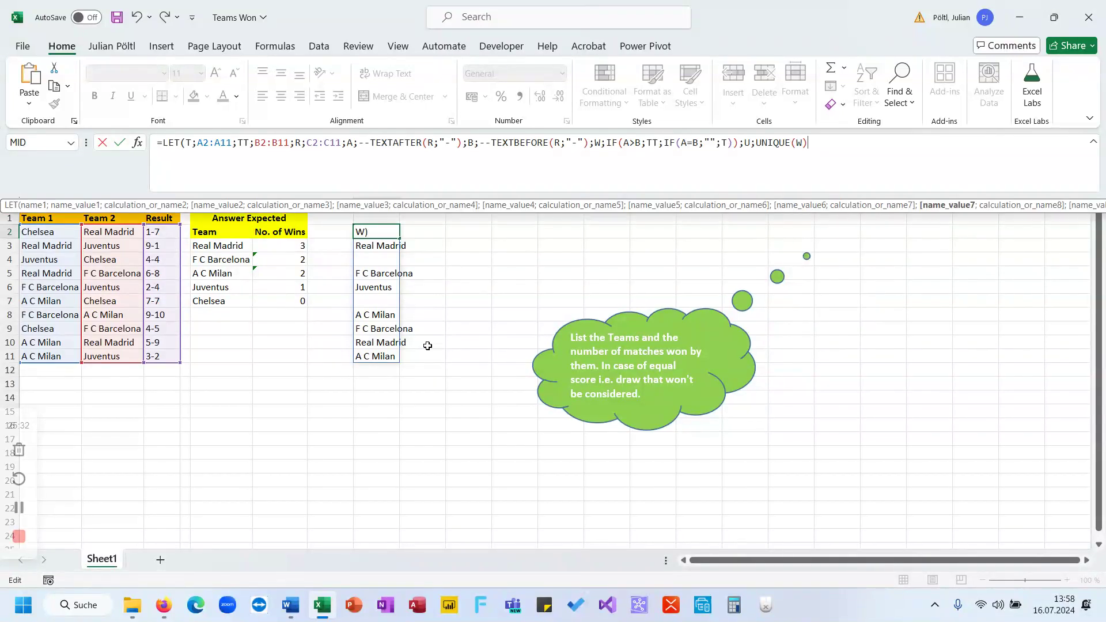
text(;U))
key(Return)
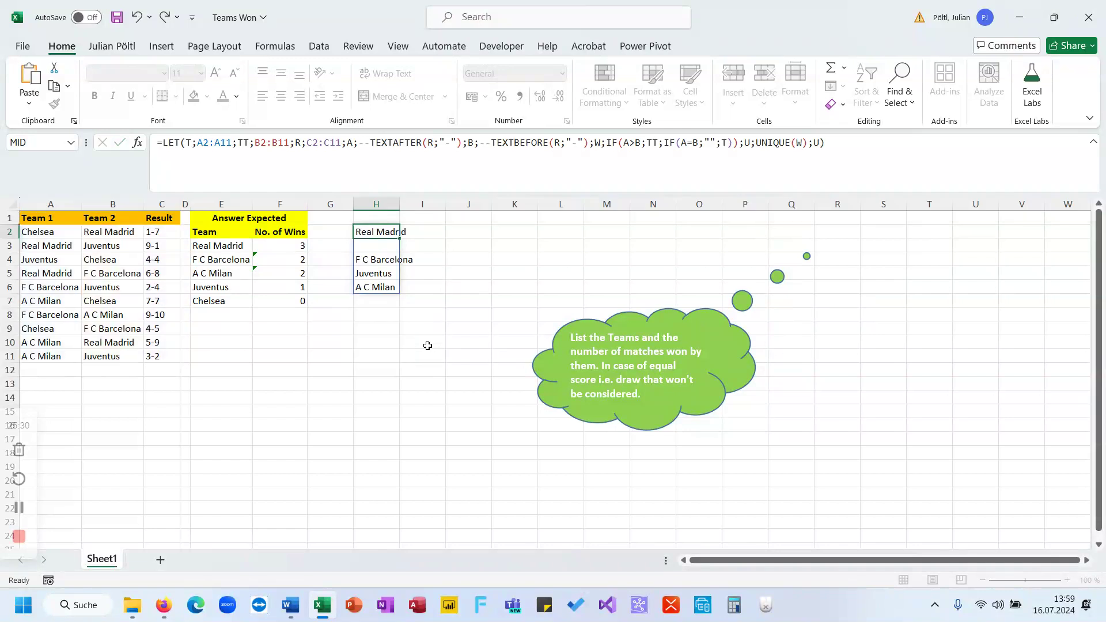
key(Up)
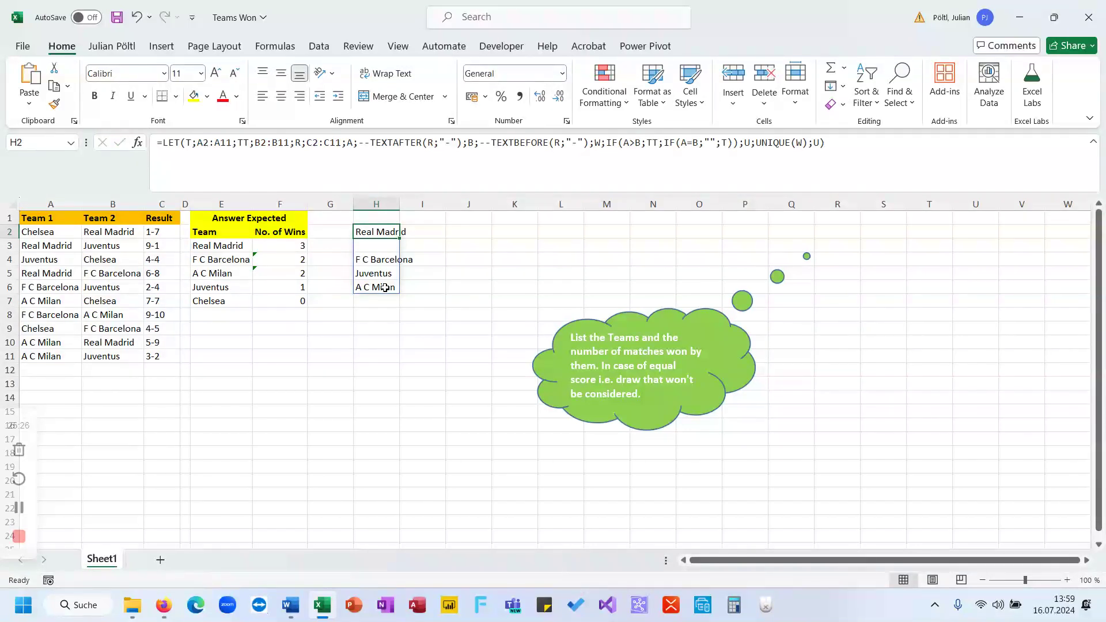
Step: Remove the W argument from the UNIQUE function in the H2 formula
click(805, 144)
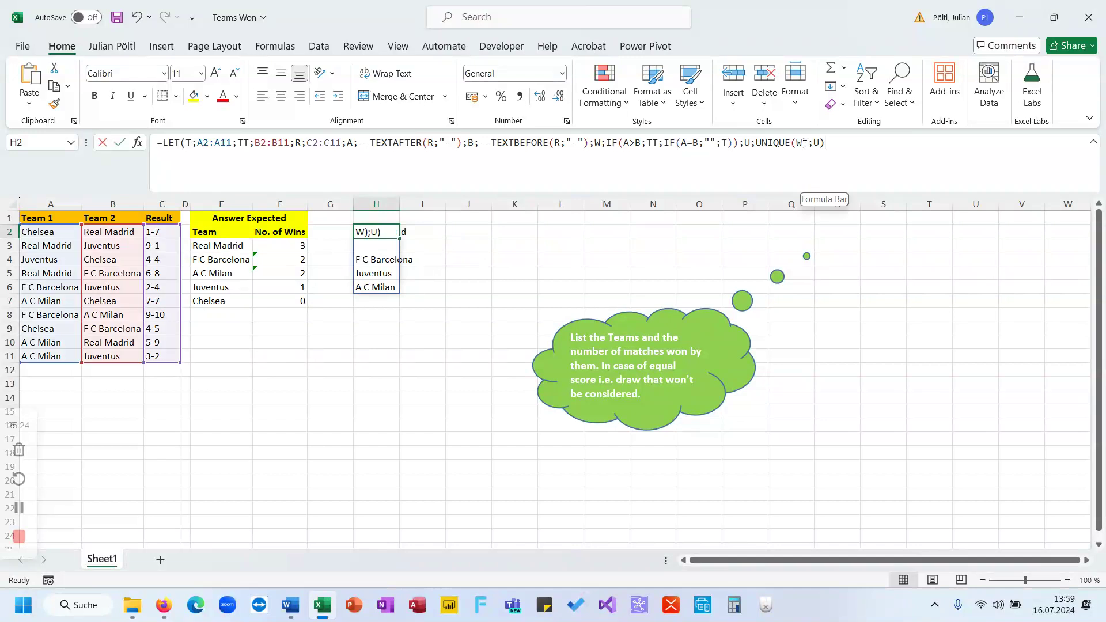
click(805, 144)
key(BackSpace)
text(T)
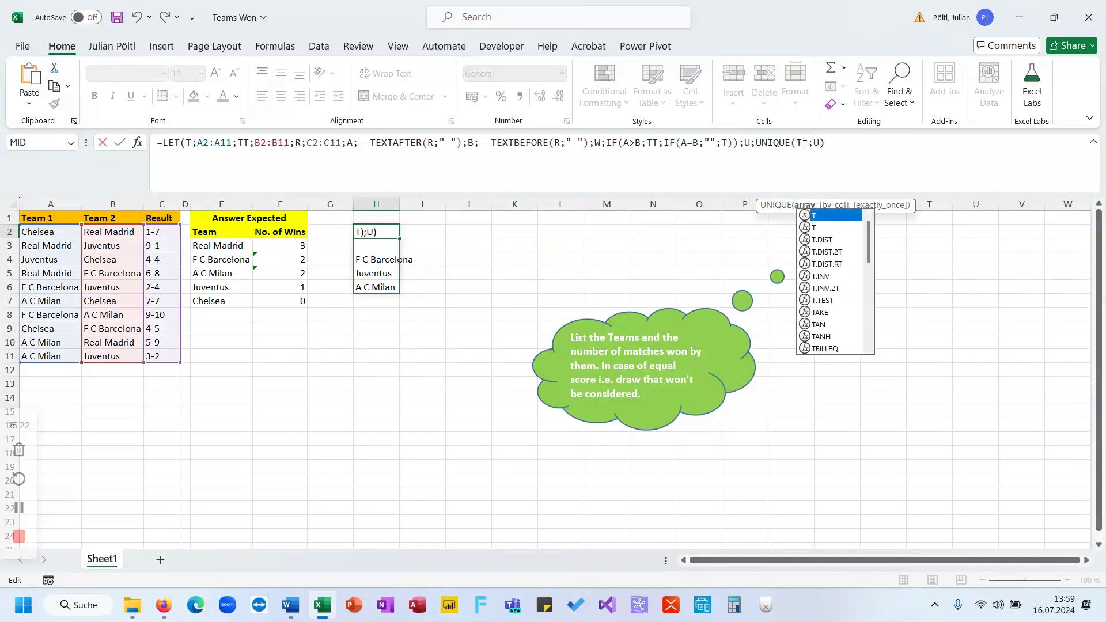
text(oc)
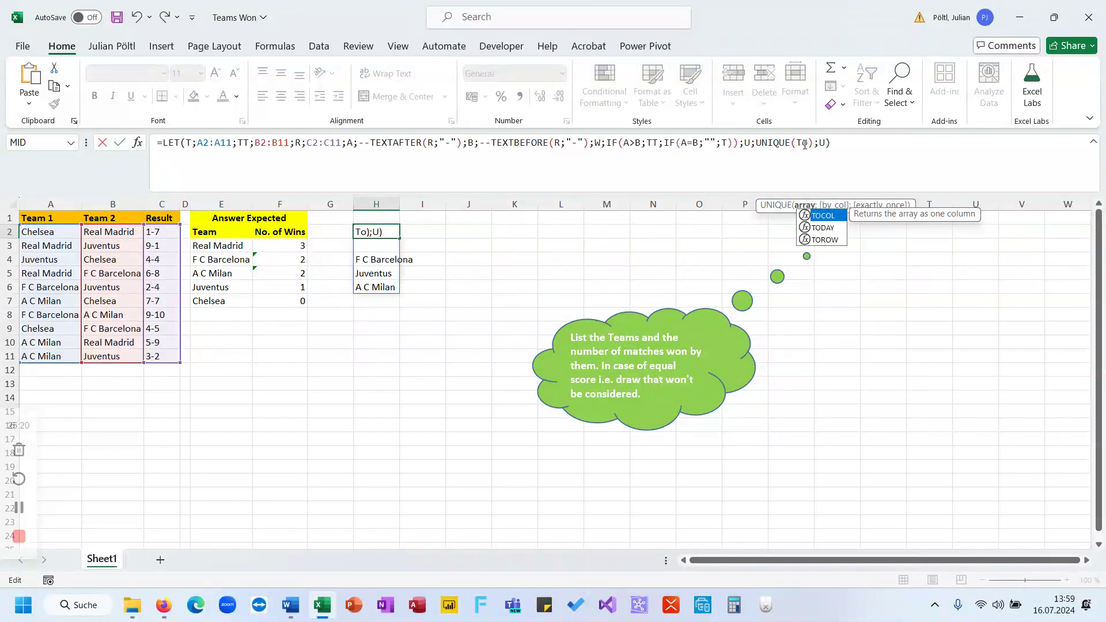
key(BackSpace)
key(BackSpace)
key(BackSpace)
Step: Insert VSTACK(T;TT) as the UNIQUE argument so U covers both team columns, and commit the formula
text(VSTACK()
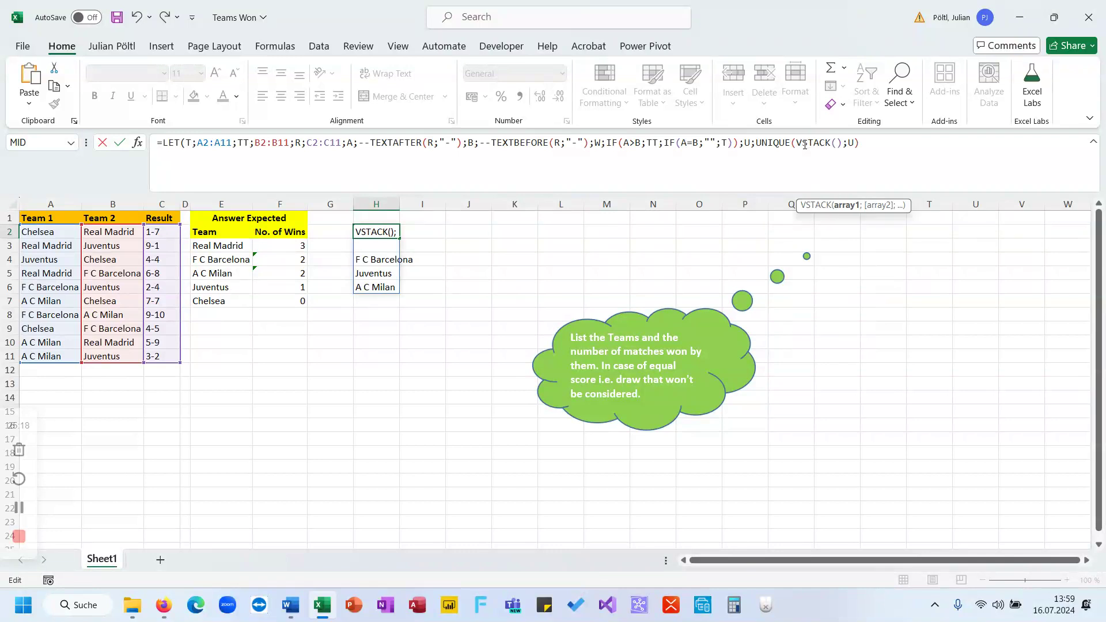
text(T;TT))
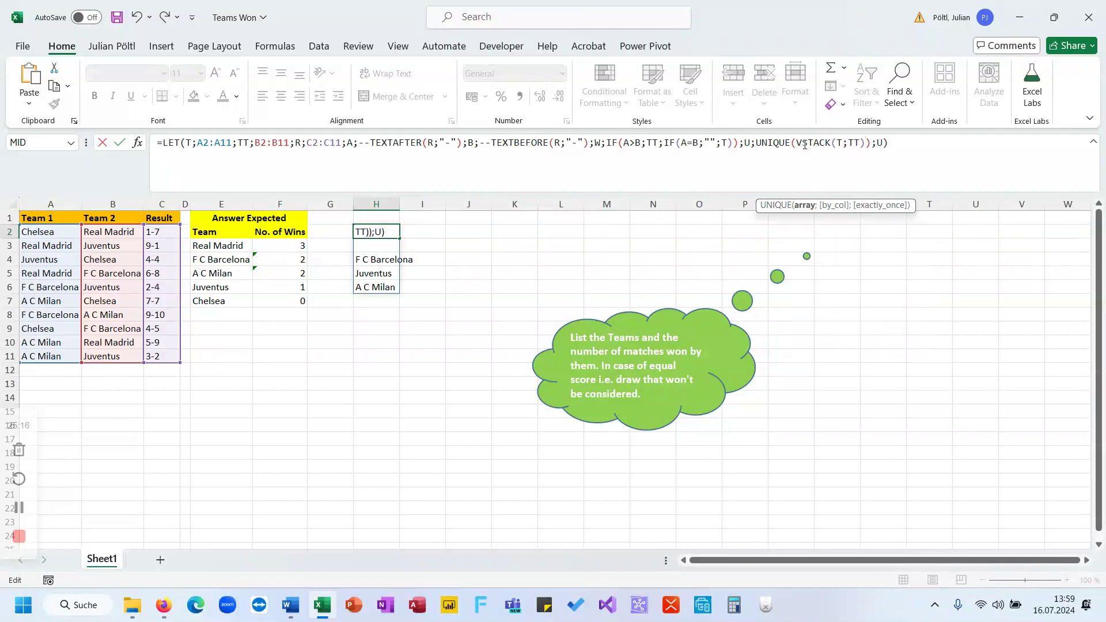
key(Return)
key(Up)
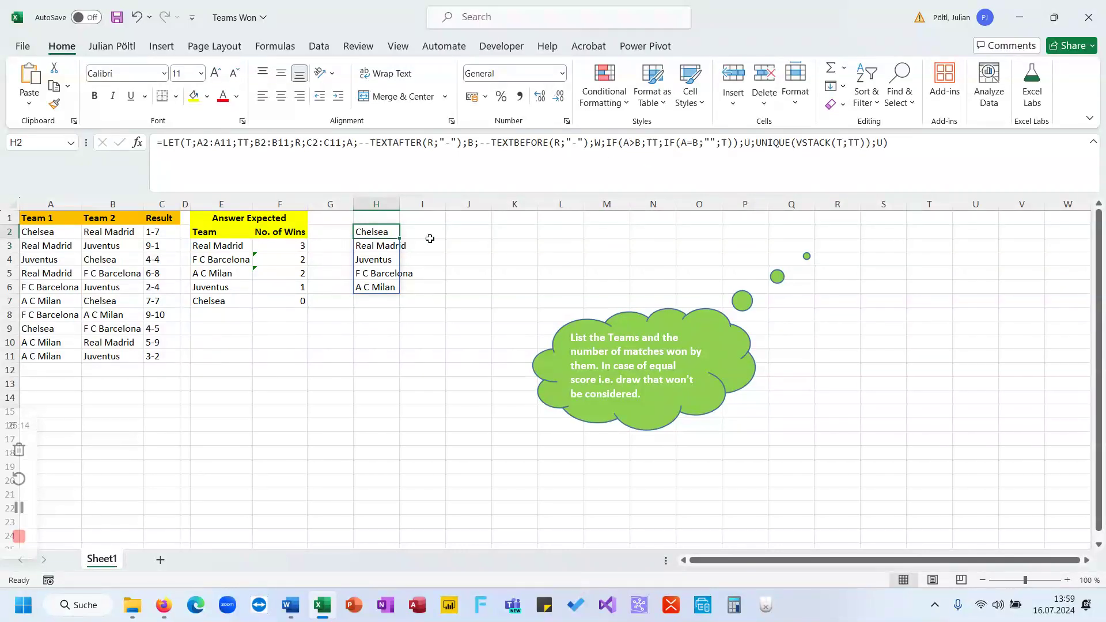
Step: Move the formula from H2 down to H3, level with the first row of the expected answer
drag(380, 237, 380, 248)
drag(224, 246, 264, 296)
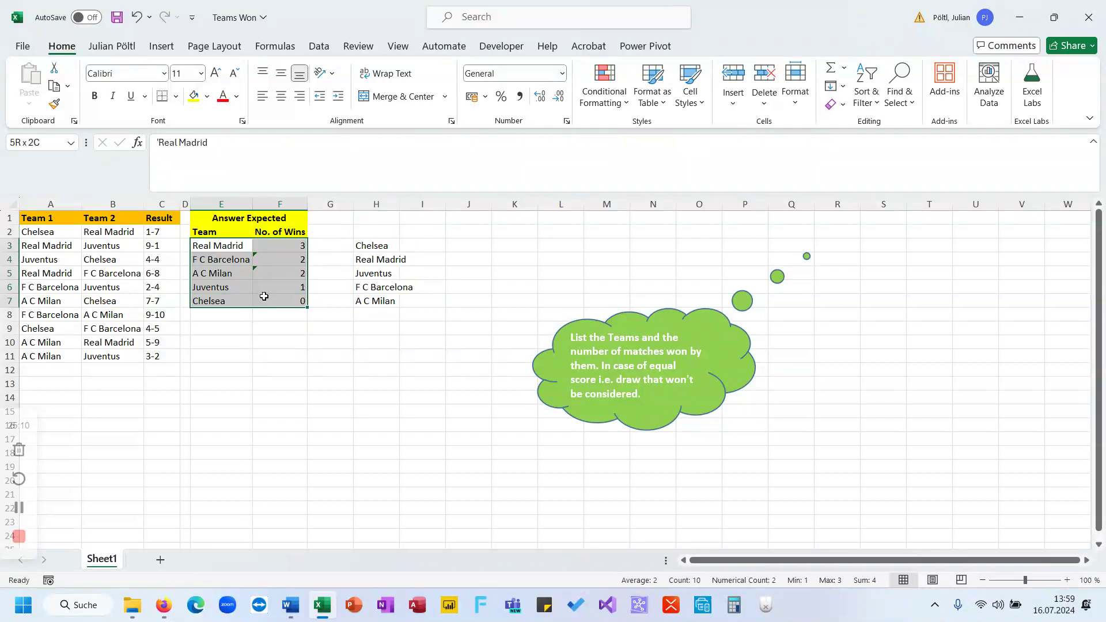
click(380, 246)
Step: Replace the returned U in the H3 formula with a MAP over U, opening a LAMBDA with parameter A
click(892, 147)
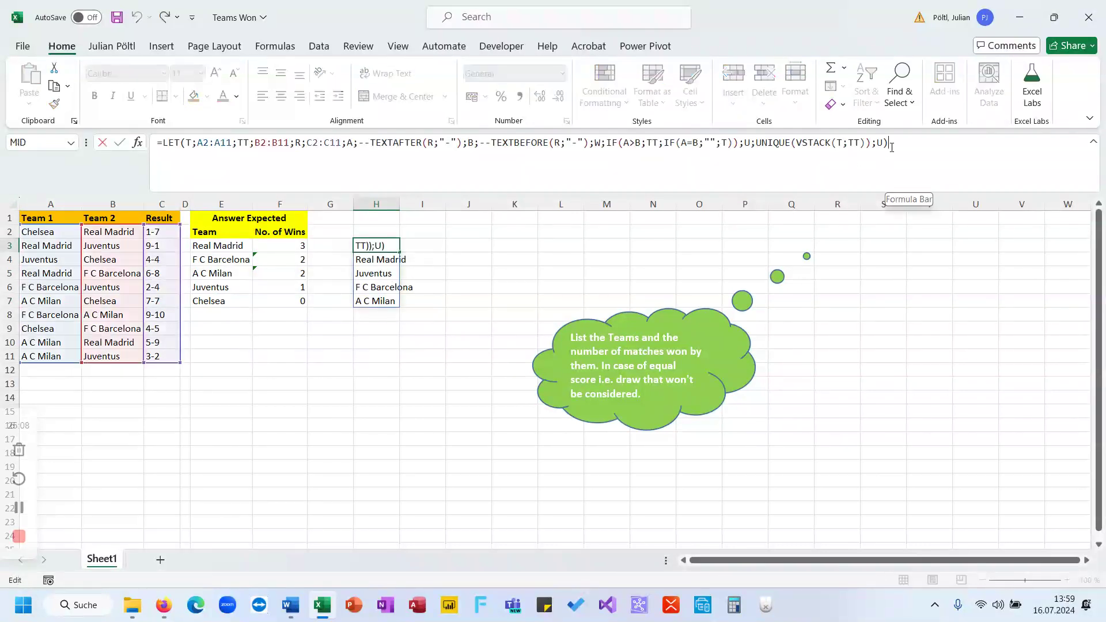
key(BackSpace)
key(BackSpace)
text(Ma)
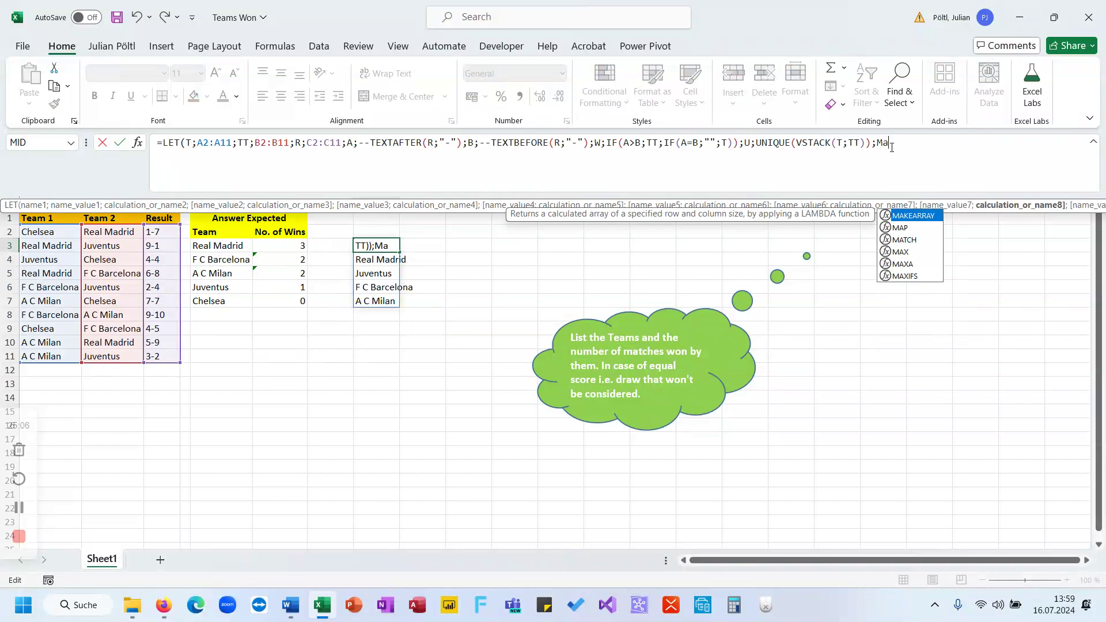
text(p()
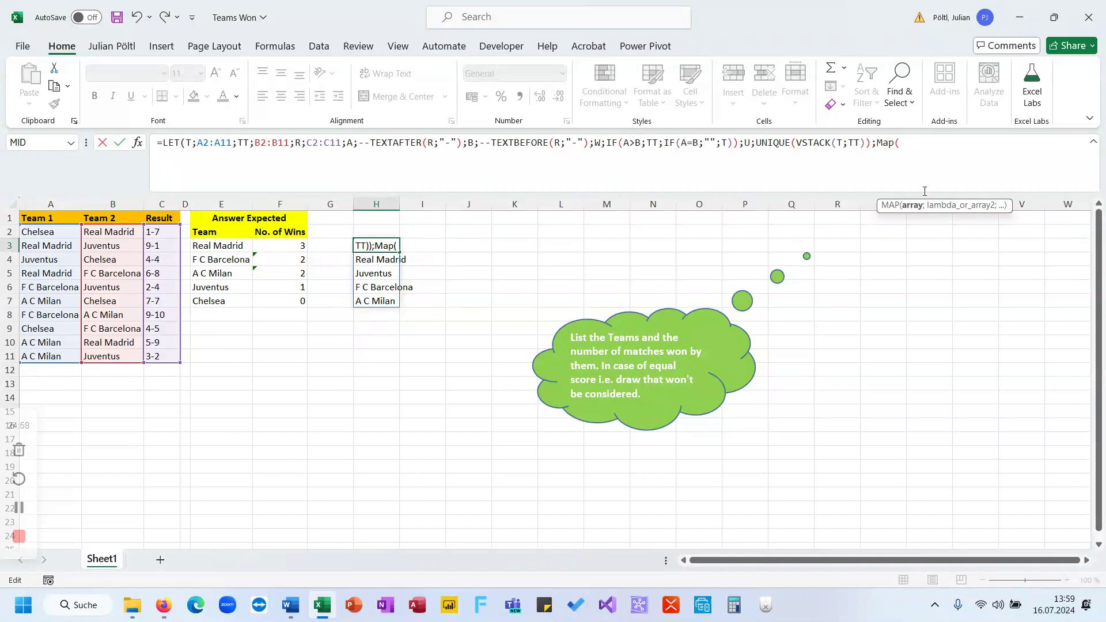
text(U;)
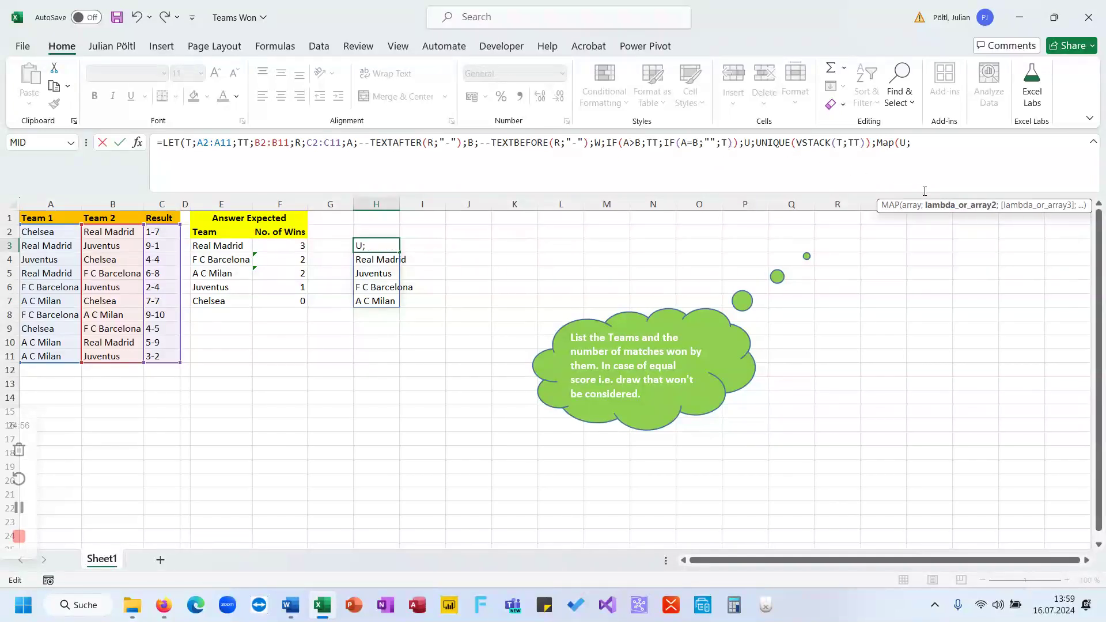
text(LAMBDA(A;)
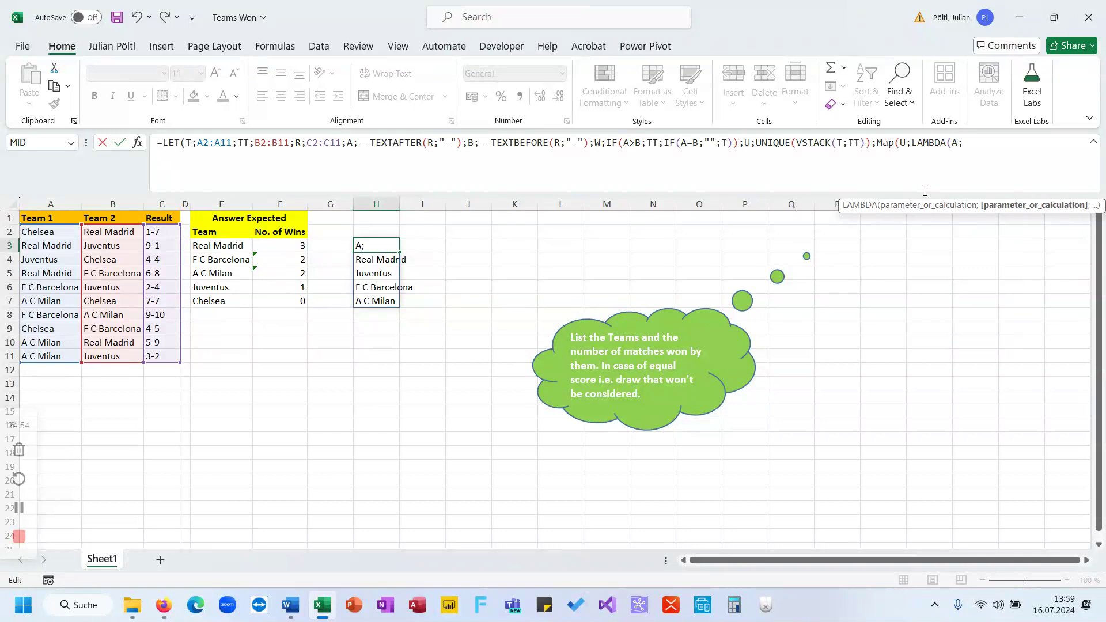
text(FILTER()
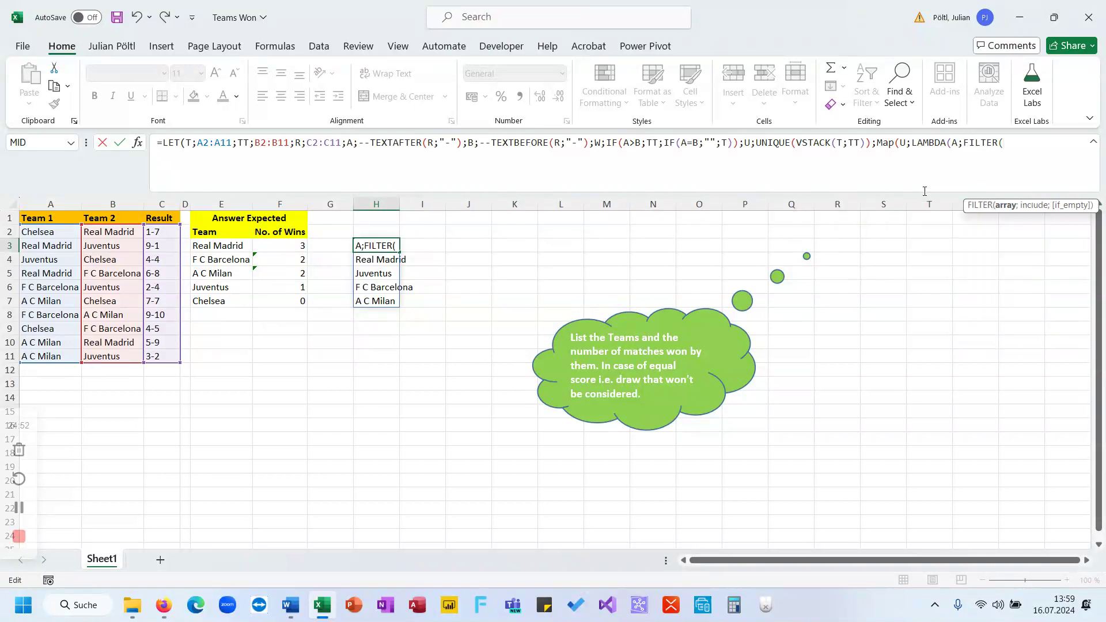
key(BackSpace)
key(BackSpace)
key(BackSpace)
key(BackSpace)
key(BackSpace)
key(BackSpace)
key(BackSpace)
Step: Start the LAMBDA's calculation with the COUNTA function
text(con)
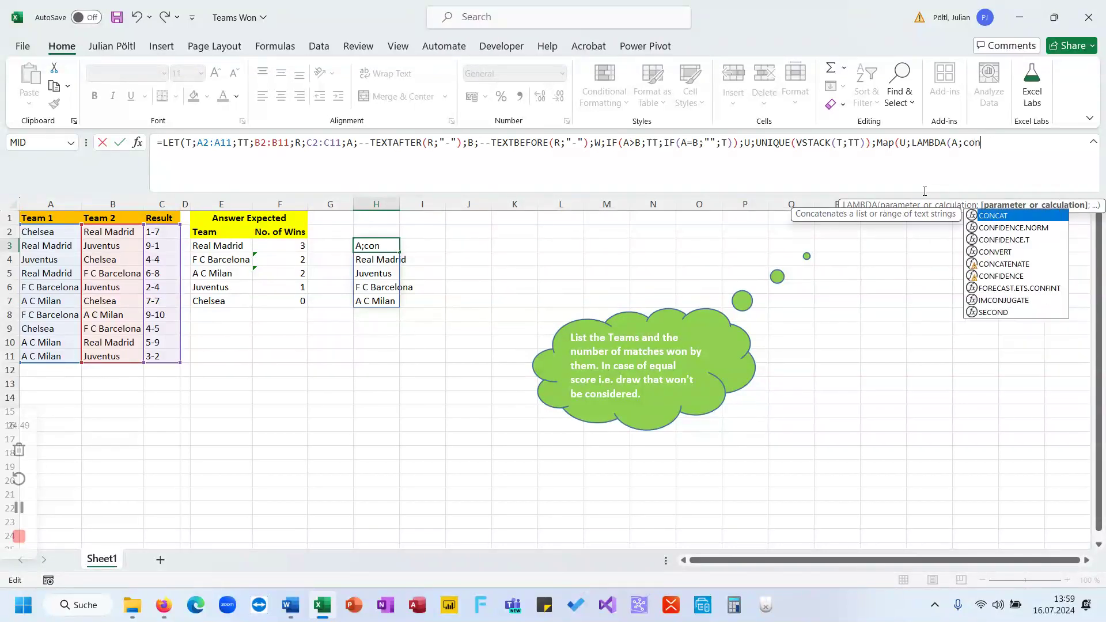
key(BackSpace)
text(un)
key(Tab)
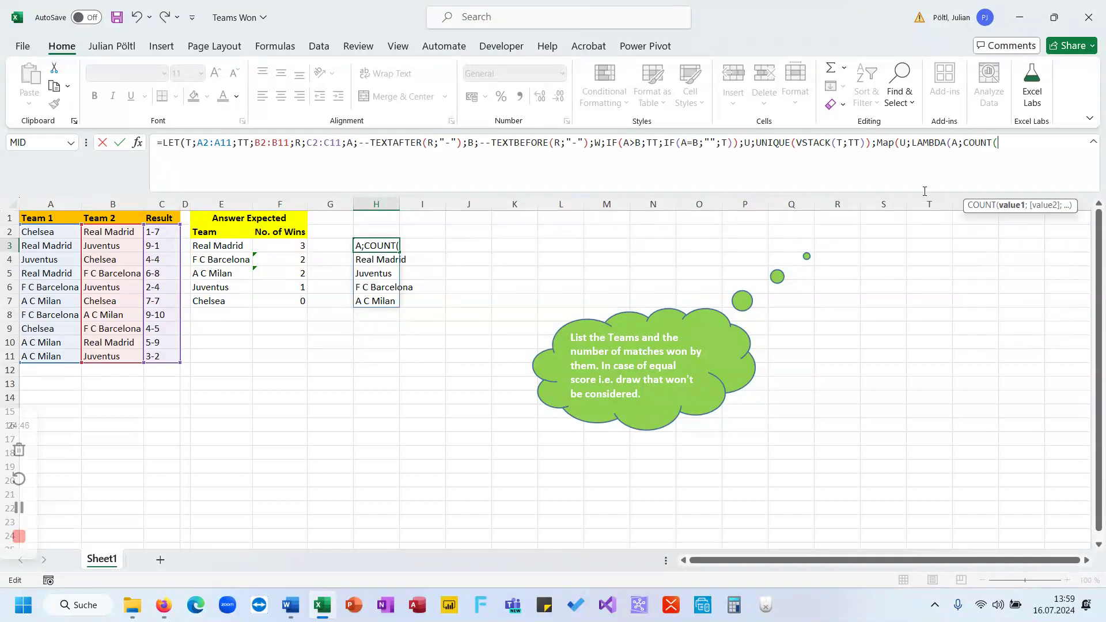
key(BackSpace)
text(A)
key(Tab)
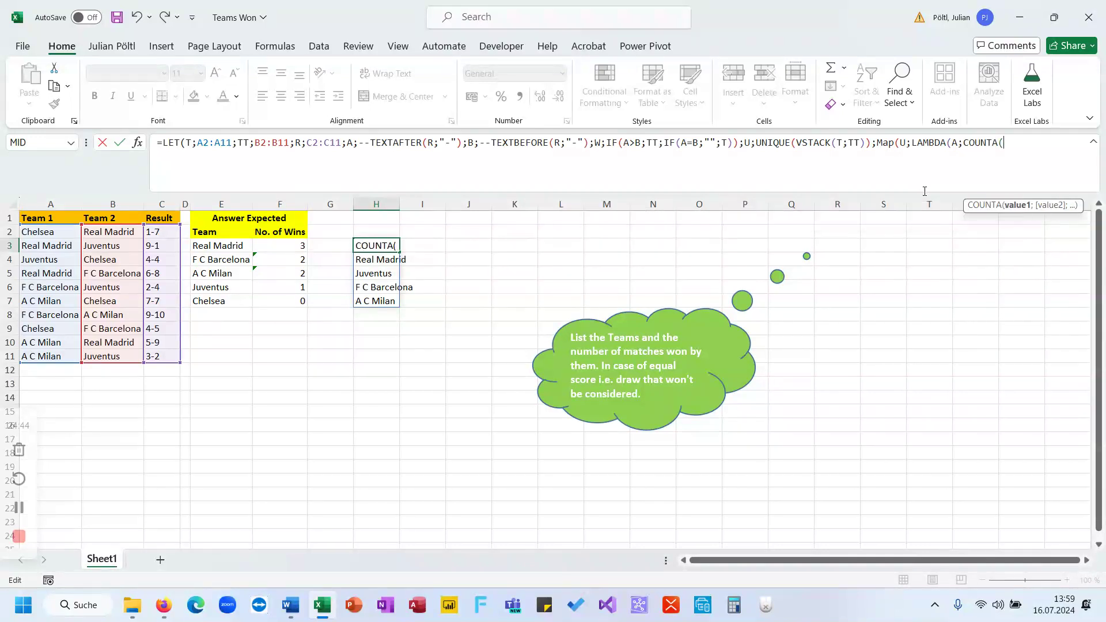
Step: Count FILTER(W;W=A) inside COUNTA, close all open functions and commit the H3 formula
text(Fi)
key(Down)
key(Tab)
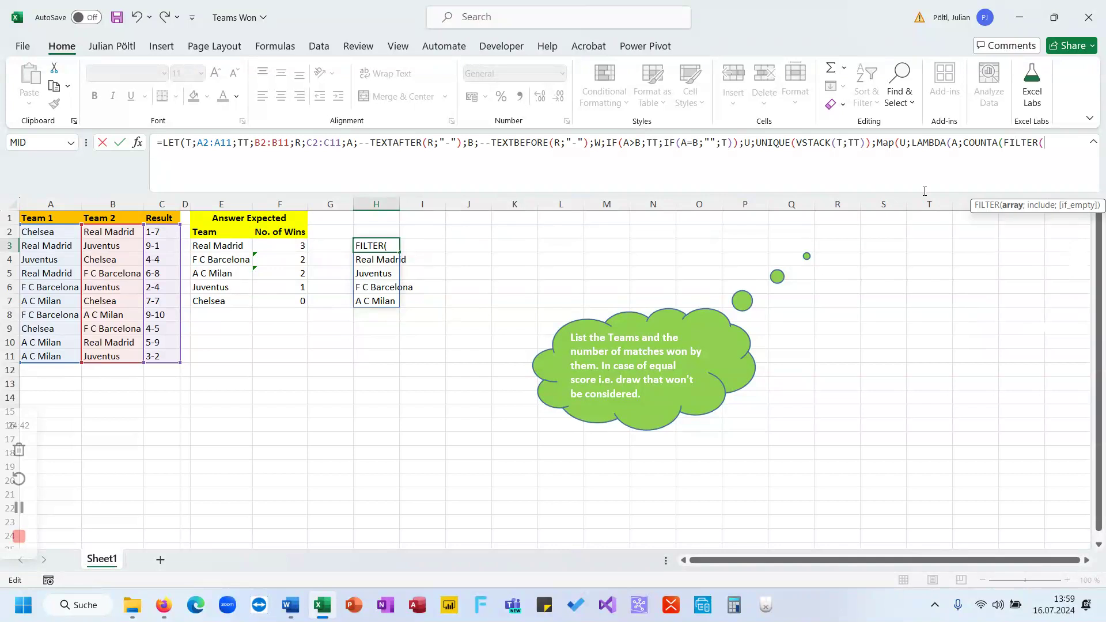
text(W;W)
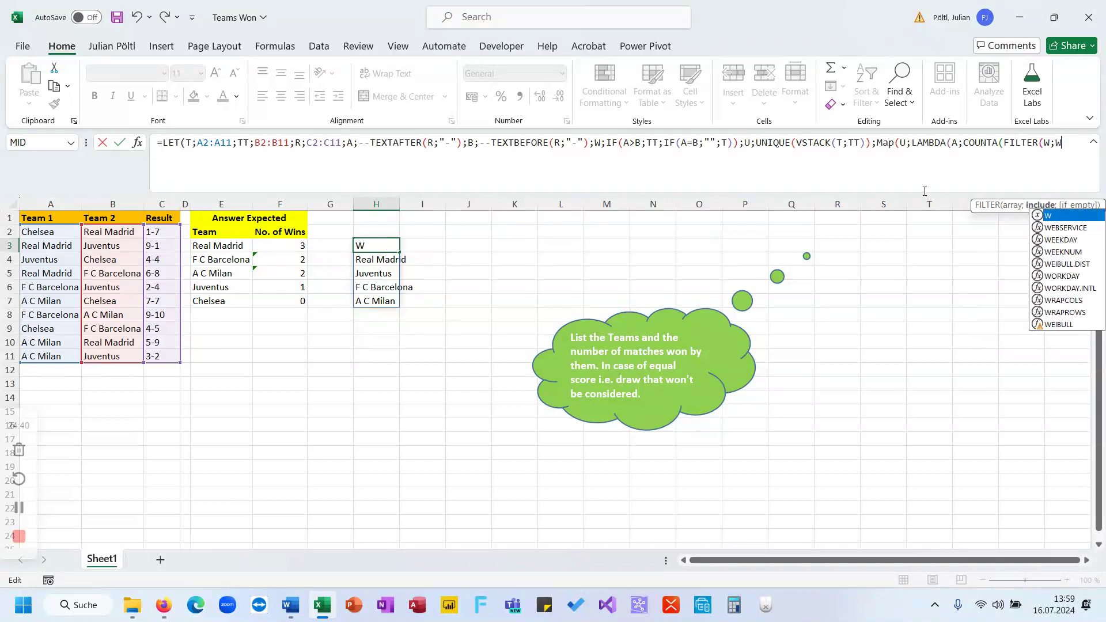
text(=A))))
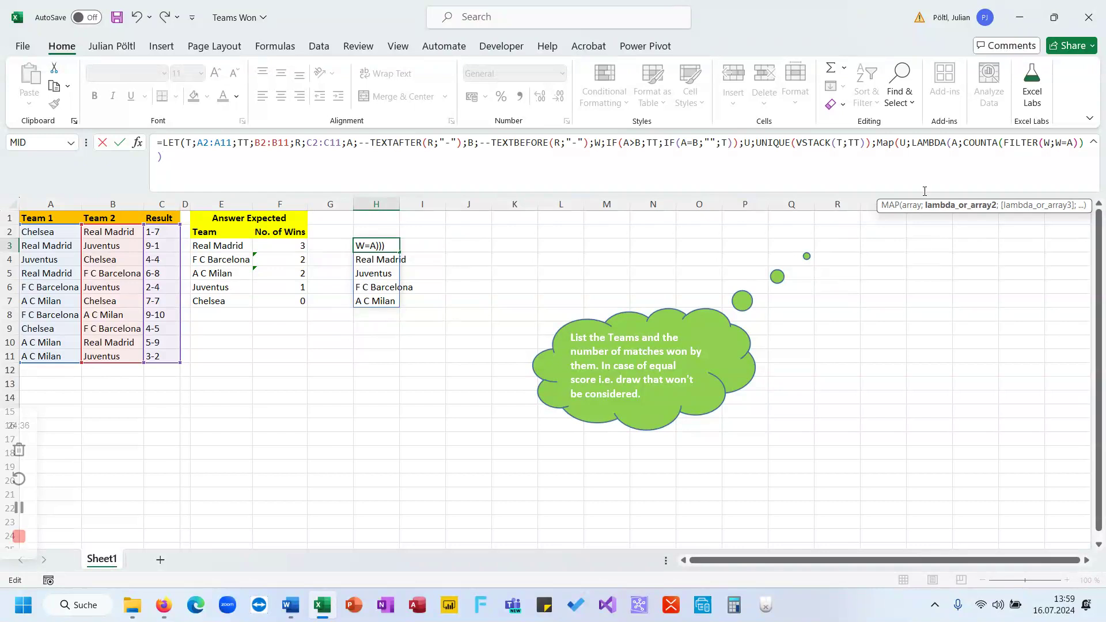
text())
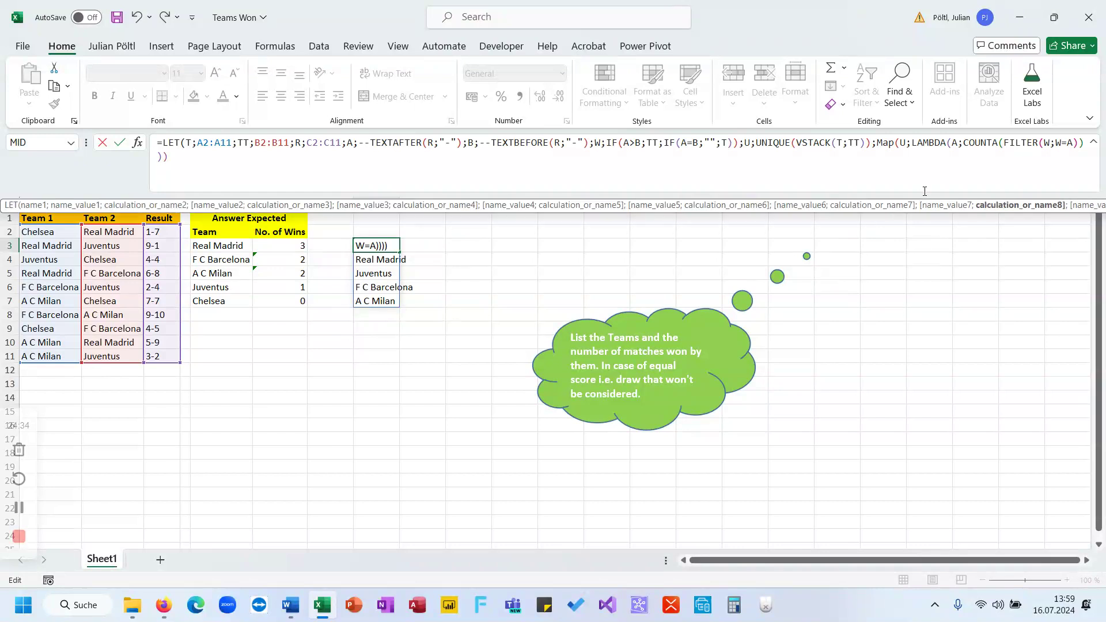
text())
key(Return)
key(Up)
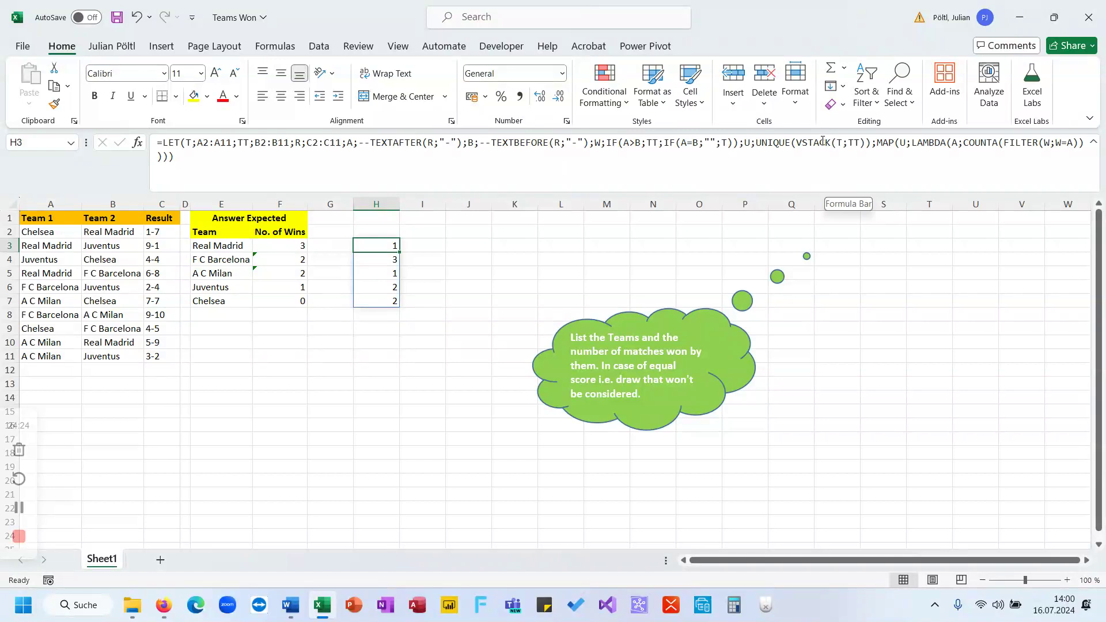
Step: Wrap the MAP expression in HSTACK with U as the first array, and commit the formula
click(876, 142)
text(HSTACK()
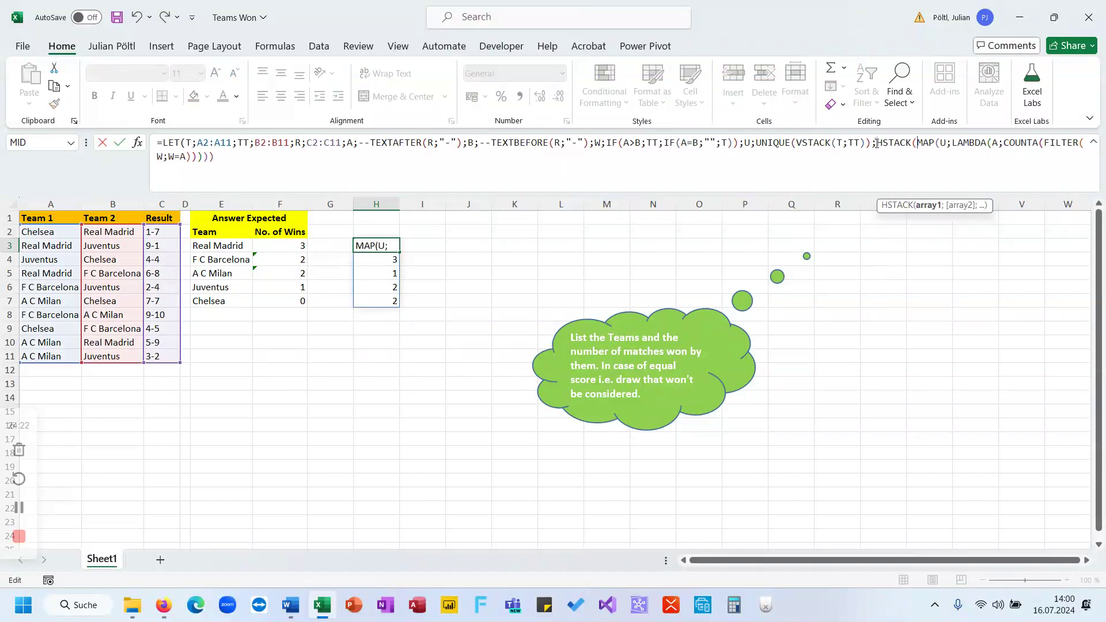
text(u)
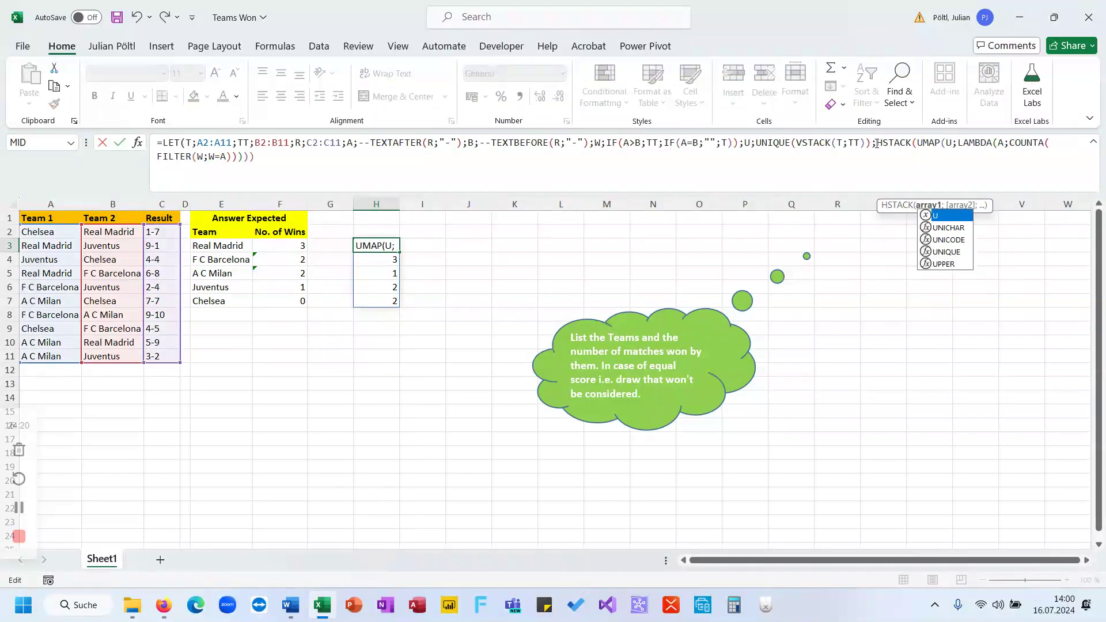
key(Tab)
text(;T))
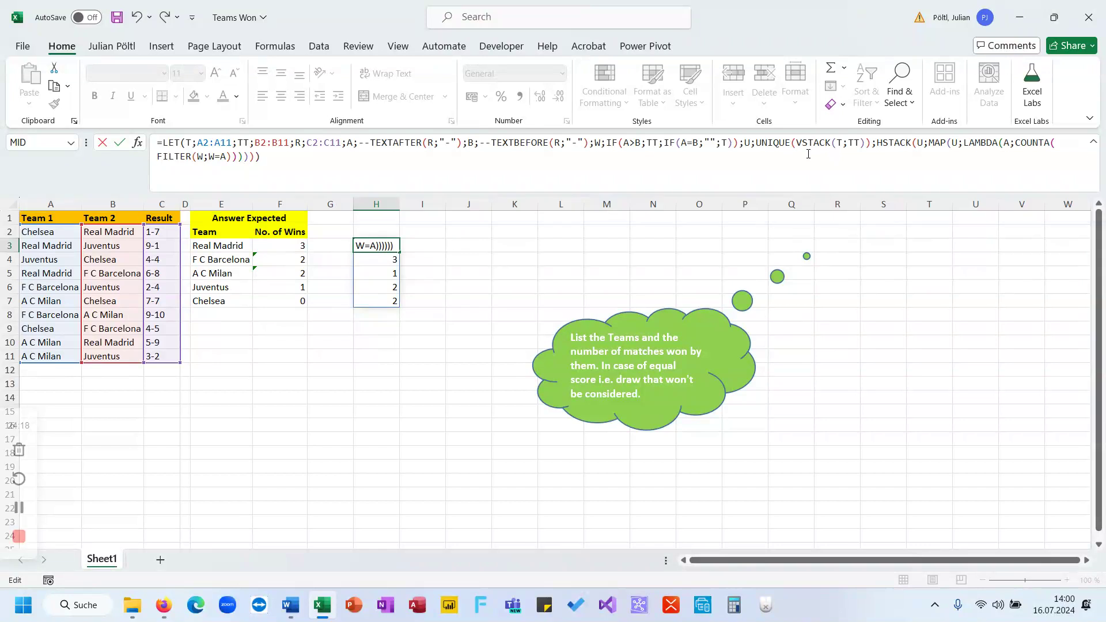
key(ctrl+Return)
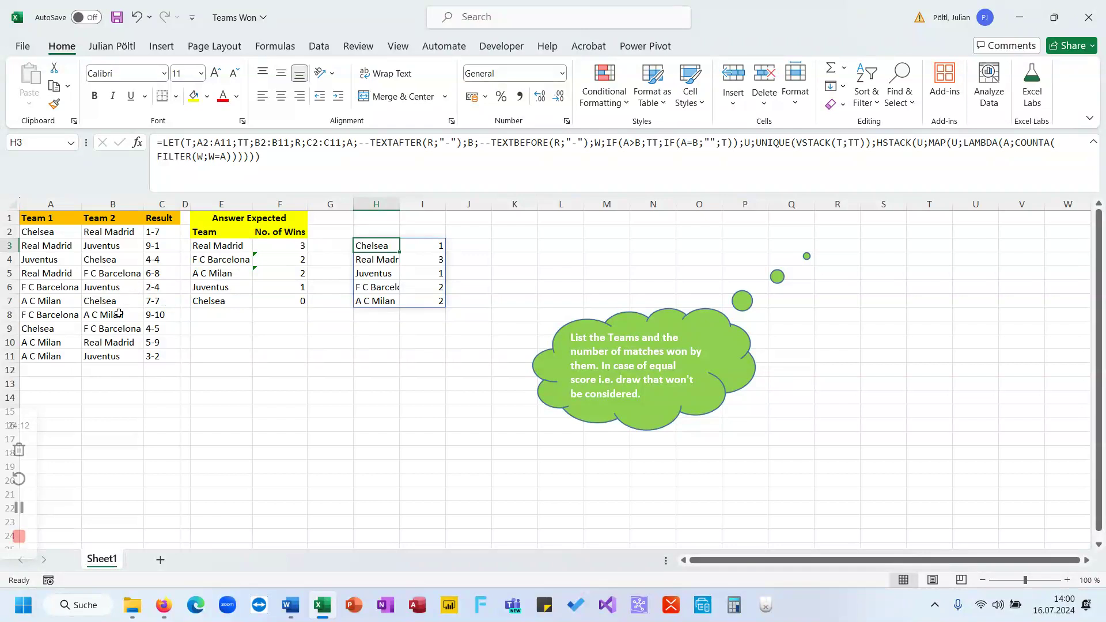
Step: Name the HSTACK result RE in the H3 LET formula and return W as the final calculation
click(163, 330)
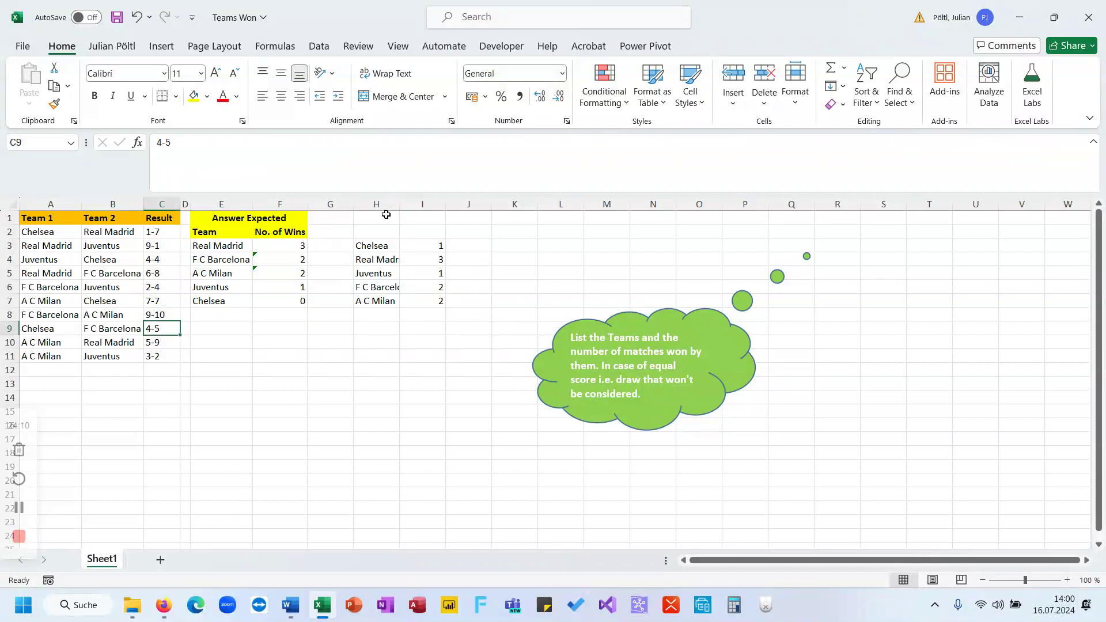
click(425, 245)
click(378, 247)
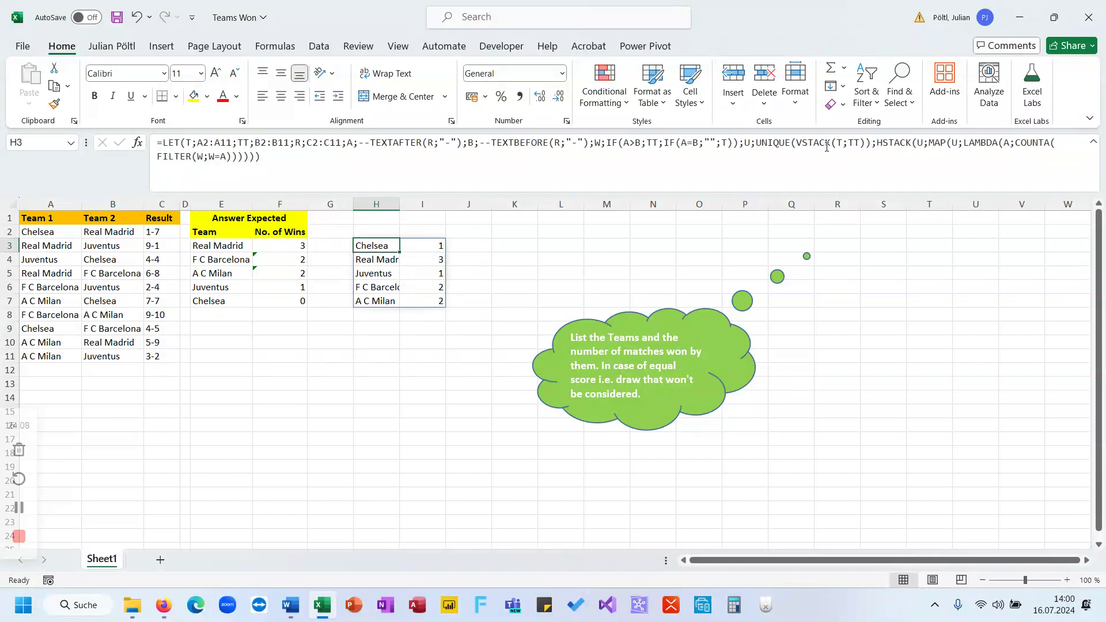
click(877, 147)
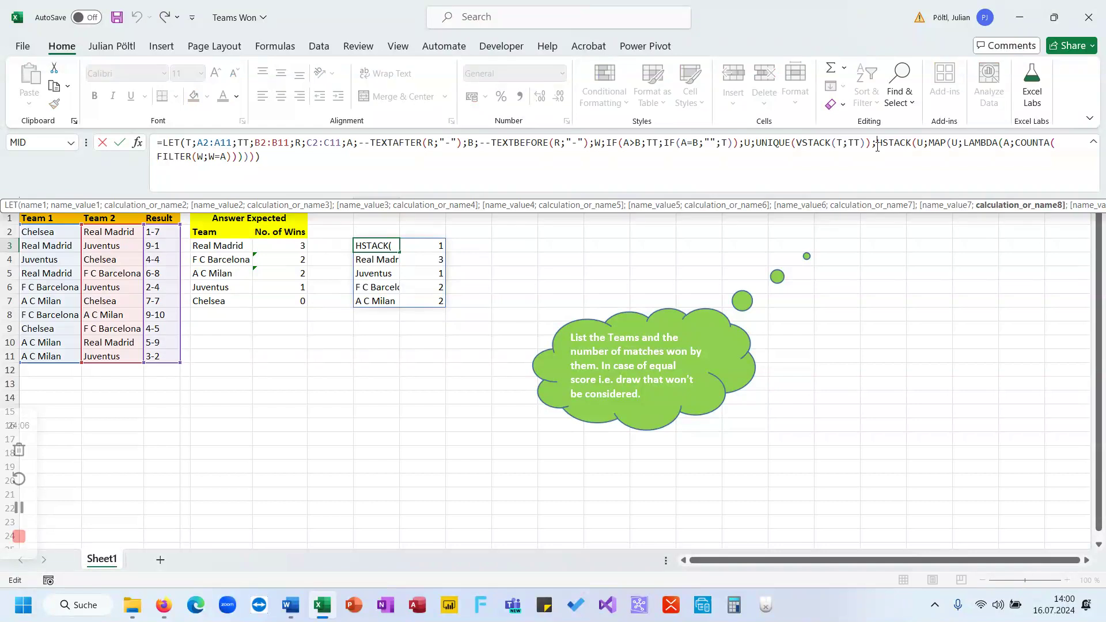
text(RE;)
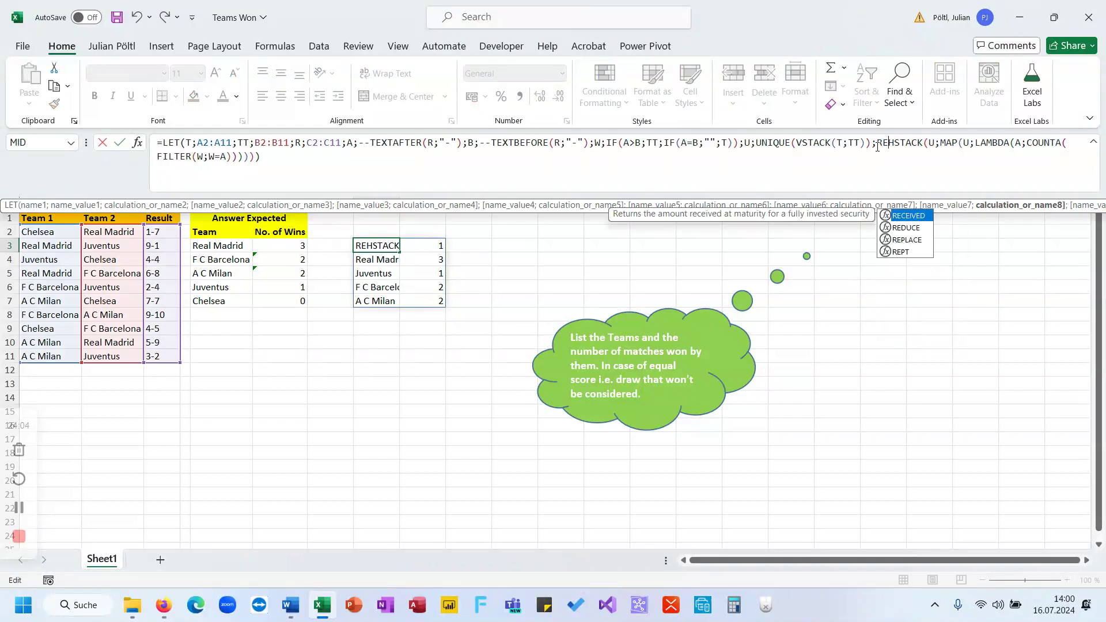
click(850, 161)
text(M)
key(BackSpace)
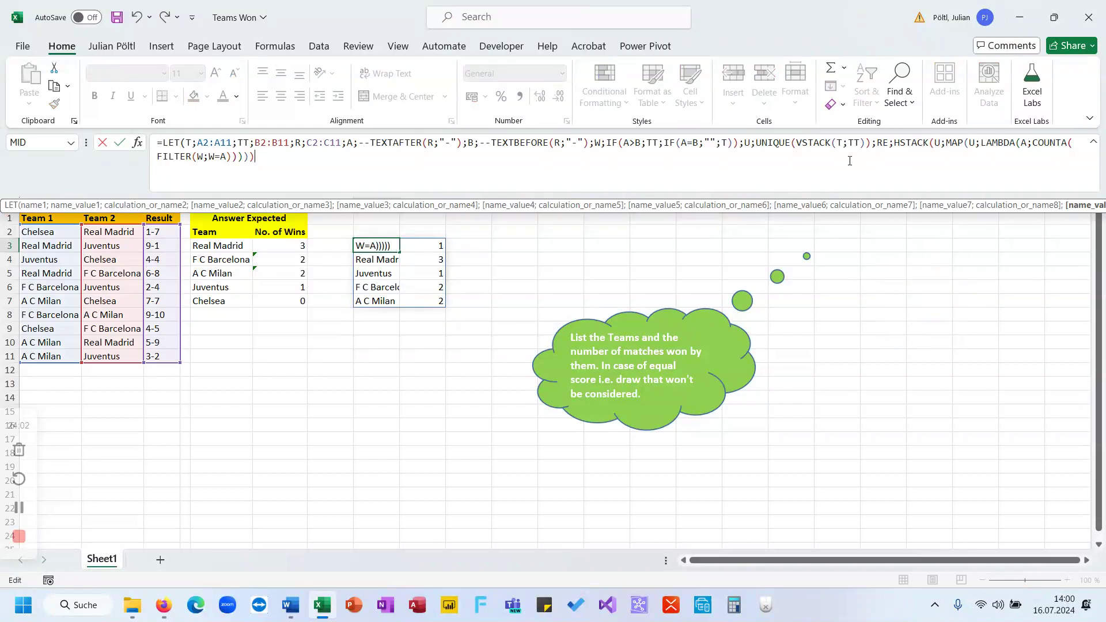
text(;W))
key(Return)
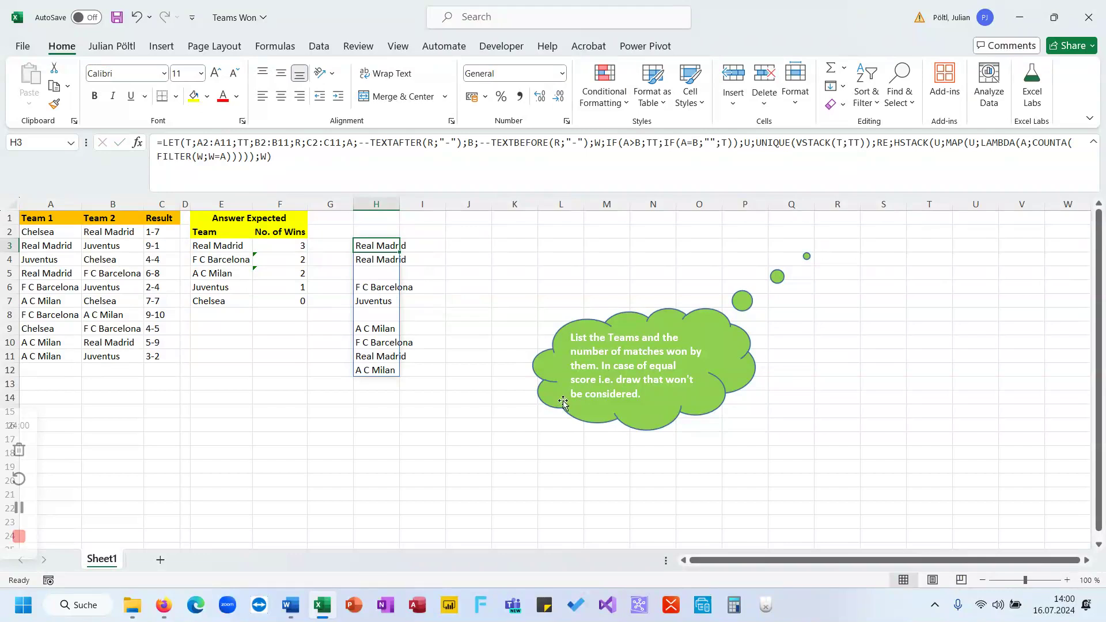
Step: Examine the list of match winners spilled from H3 down to H12
click(379, 371)
drag(379, 371, 368, 251)
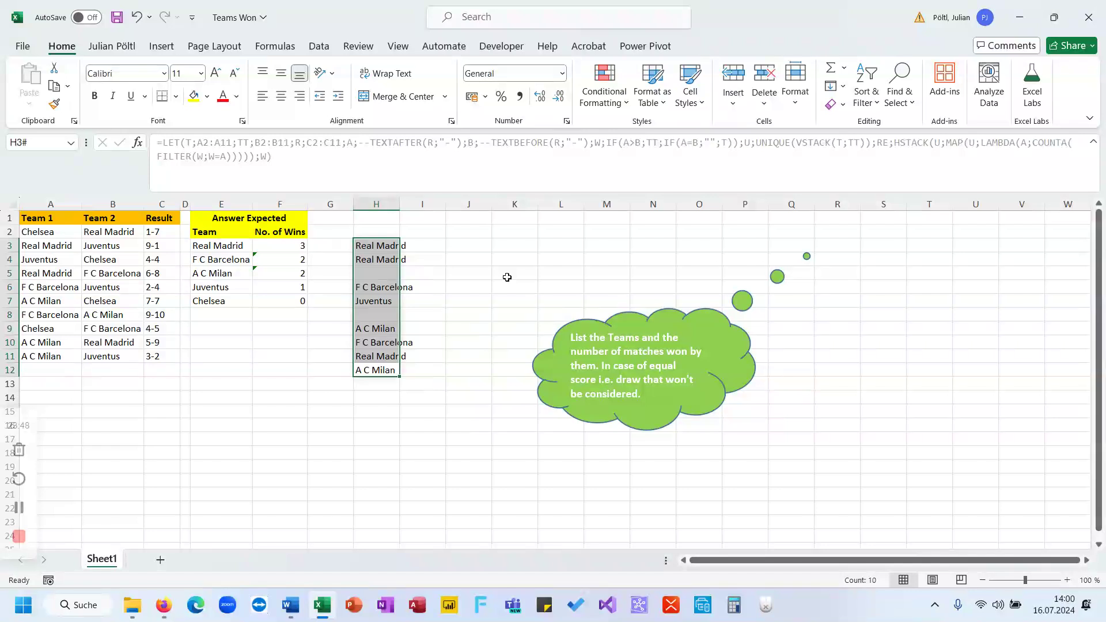
click(377, 251)
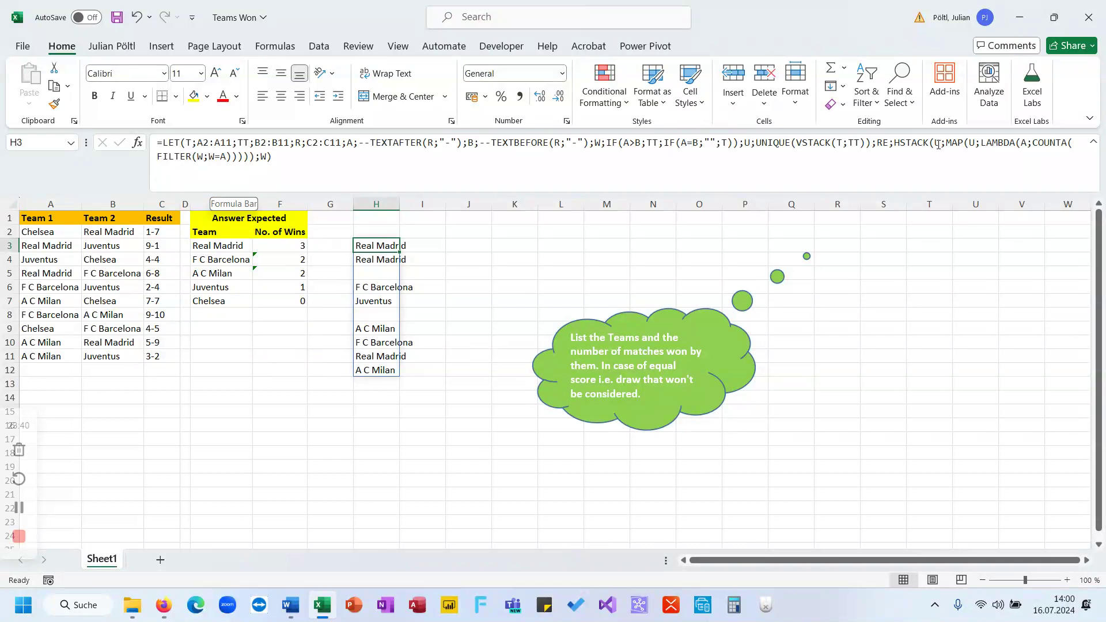
Step: Replace MAP's array U with "Chelsea" in the H3 formula and return RE instead of W
double_click(974, 144)
text("Che)
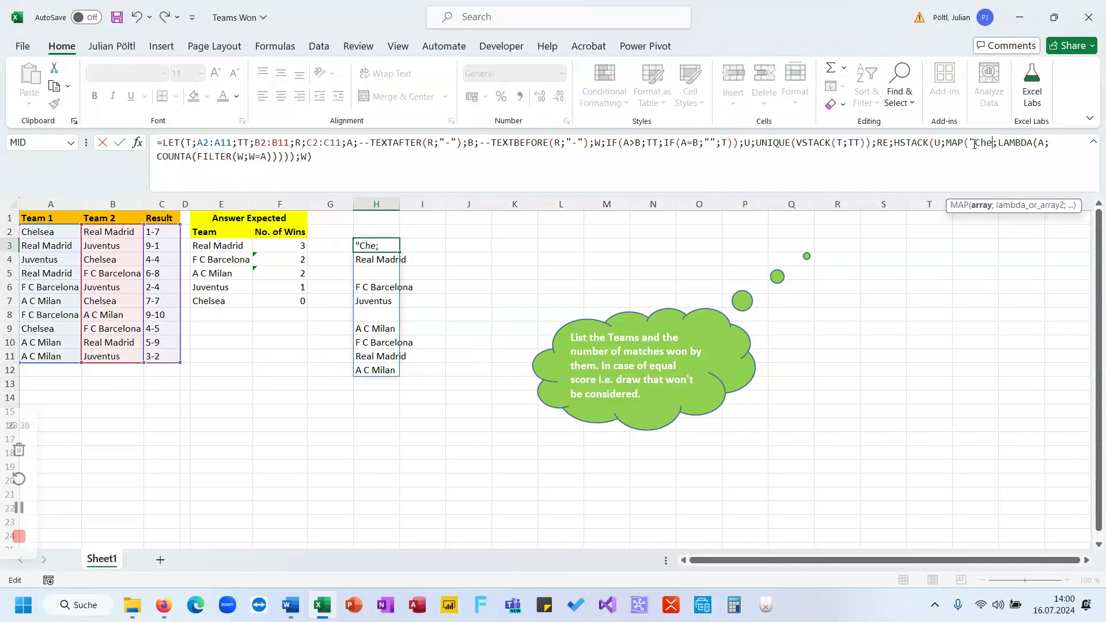
text(lsea"))
key(BackSpace)
key(ctrl+Return)
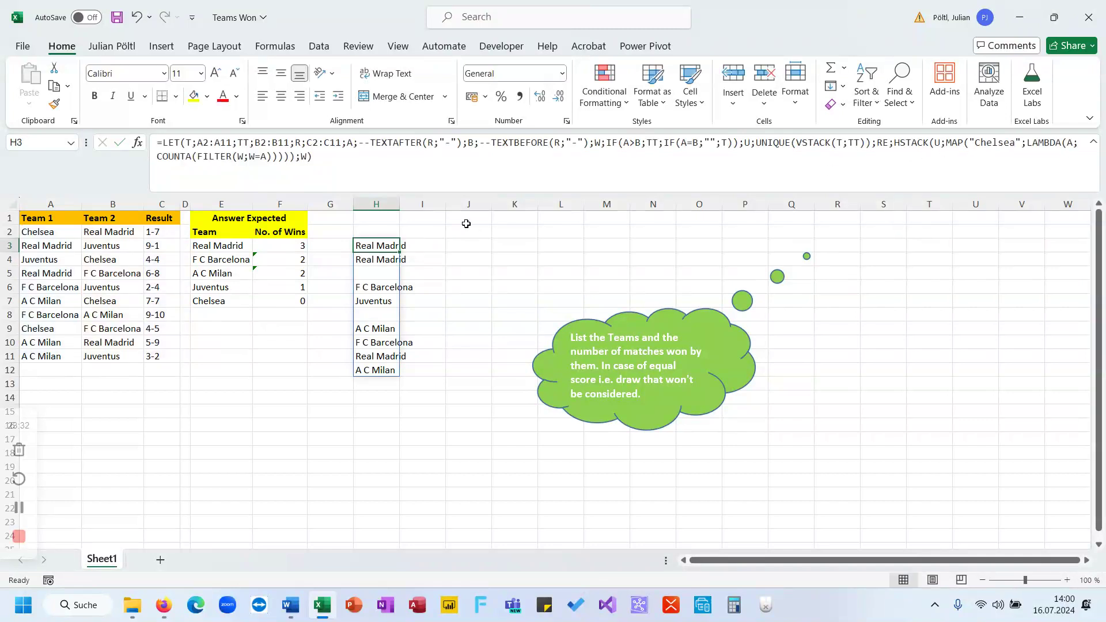
double_click(304, 157)
text(RE)
key(ctrl+Return)
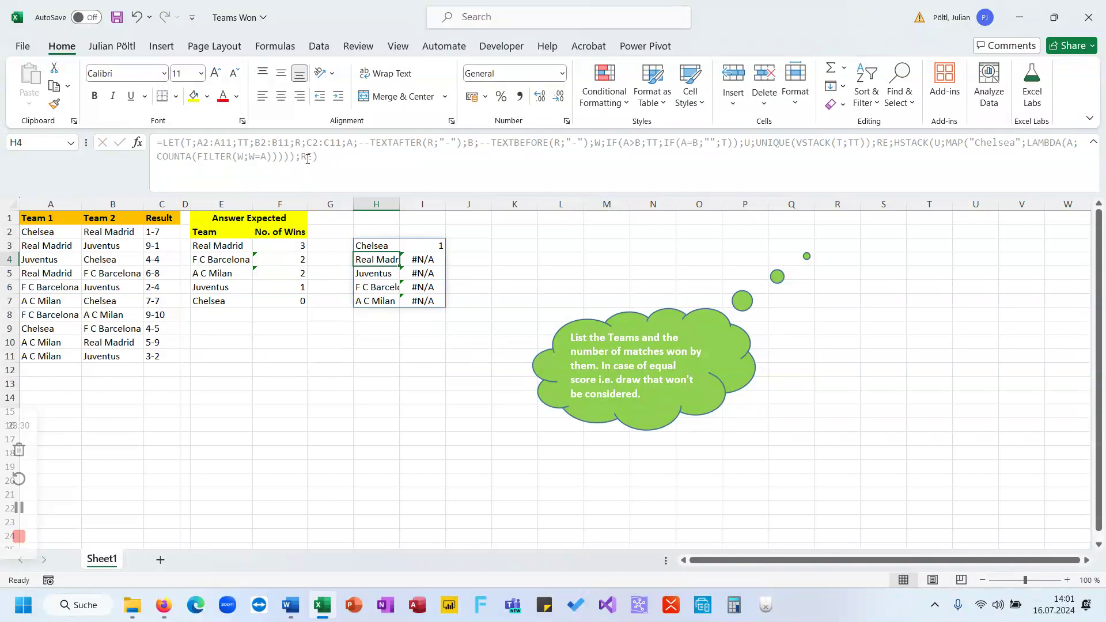
Step: Remove HSTACK with its U array and both RE entries from the H3 formula, returning the MAP over "Chelsea" directly
drag(946, 143, 896, 144)
key(Delete)
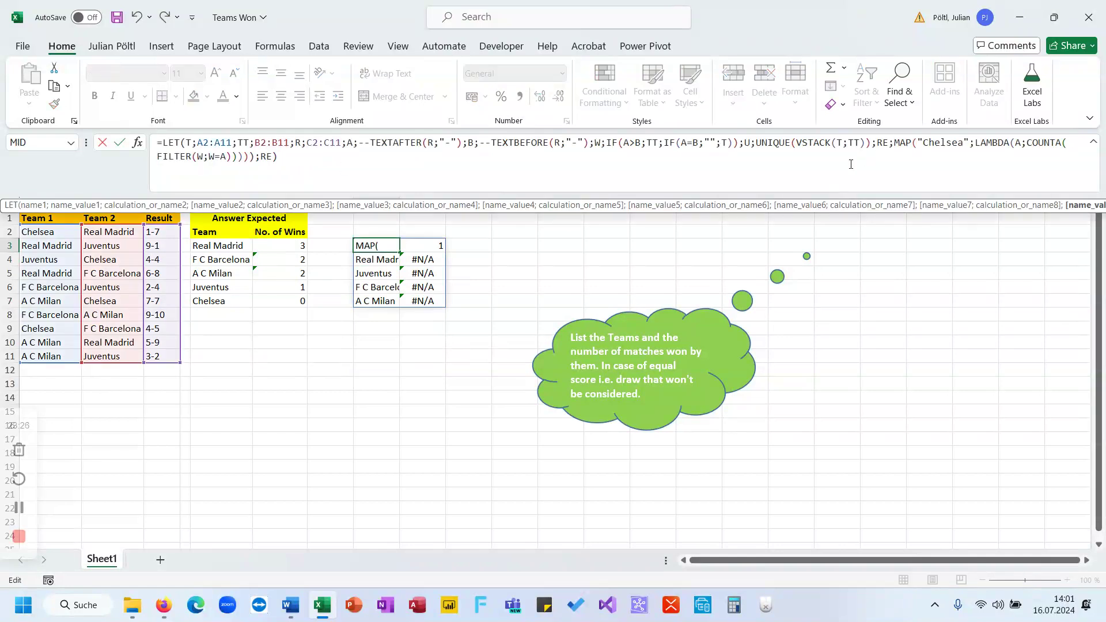
click(851, 164)
key(BackSpace)
key(BackSpace)
key(BackSpace)
key(BackSpace)
key(Return)
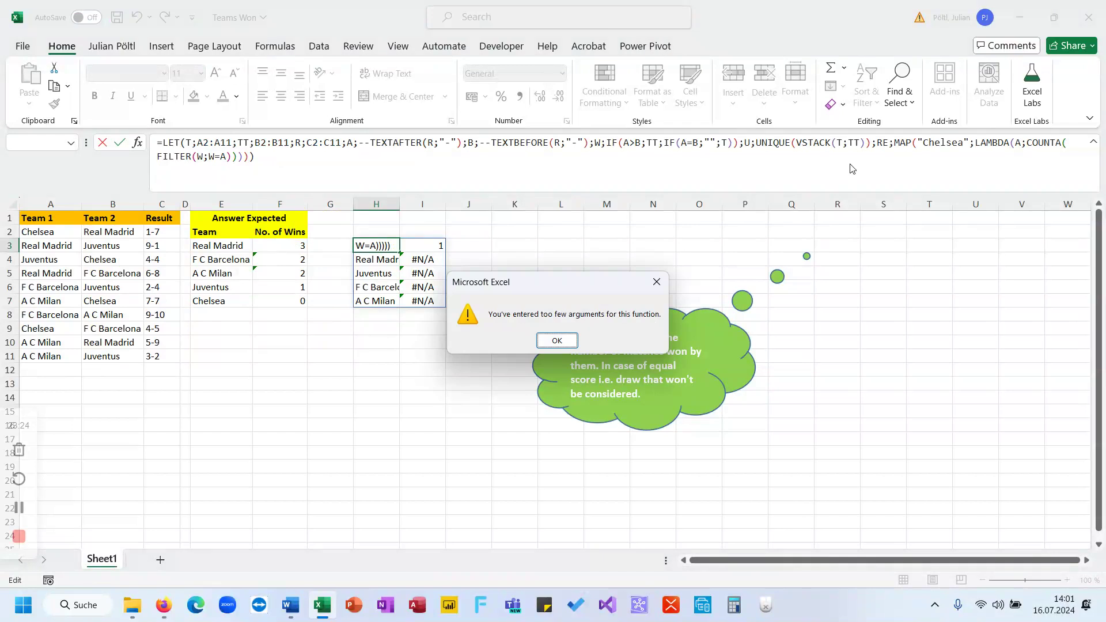
key(Return)
double_click(880, 145)
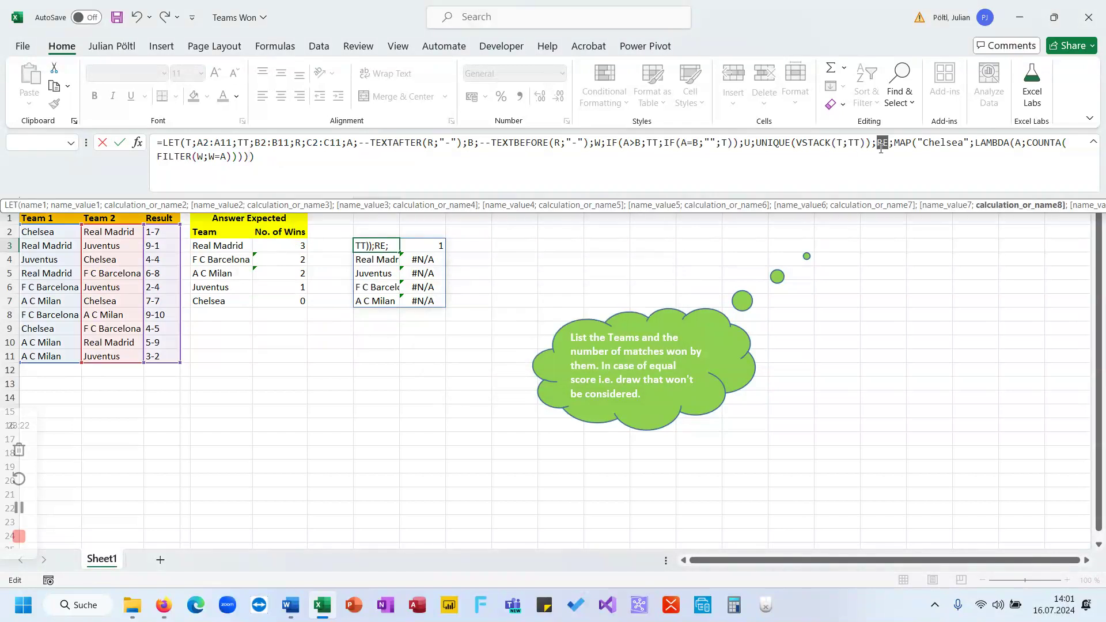
key(Delete)
key(Delete)
key(Return)
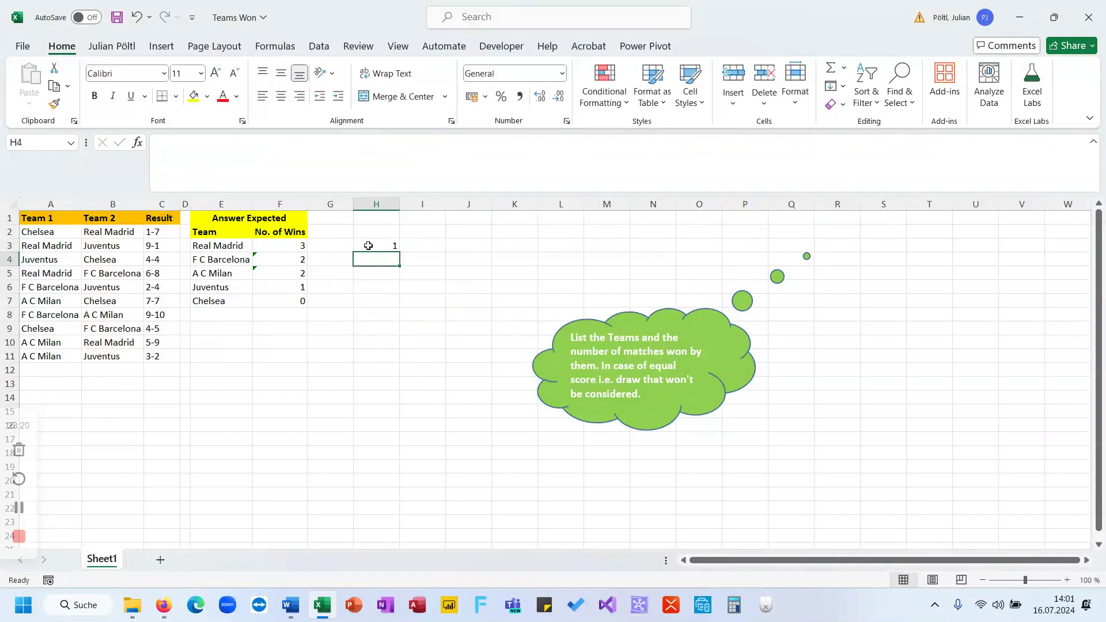
Step: Remove COUNTA and its closing parenthesis from the H3 formula so the LAMBDA returns FILTER(W;W=A)
double_click(1023, 143)
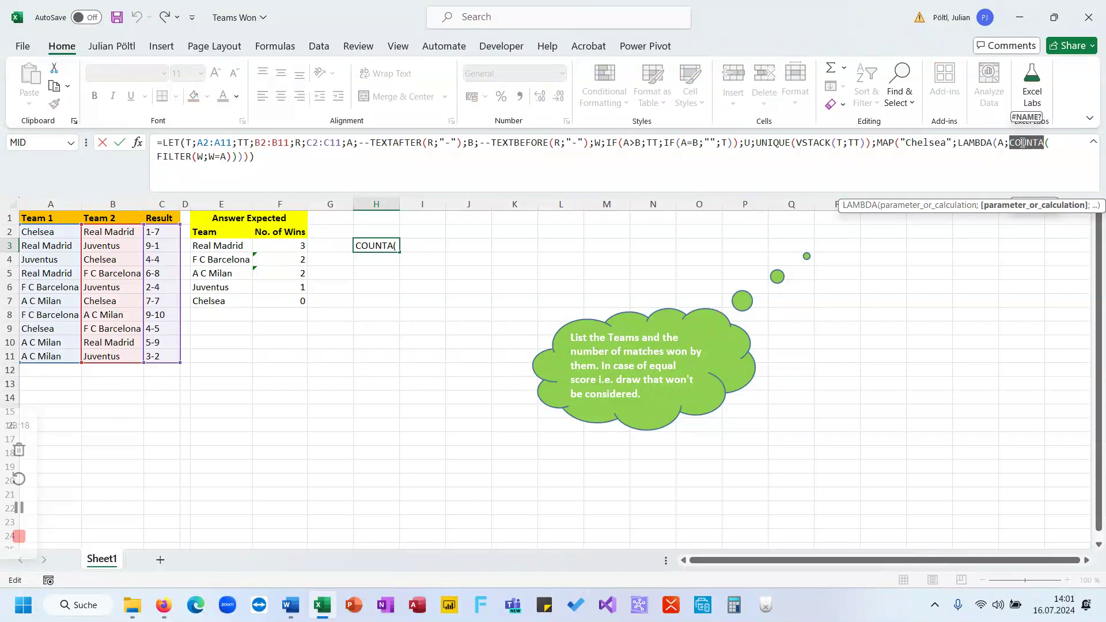
key(Delete)
key(Delete)
click(228, 157)
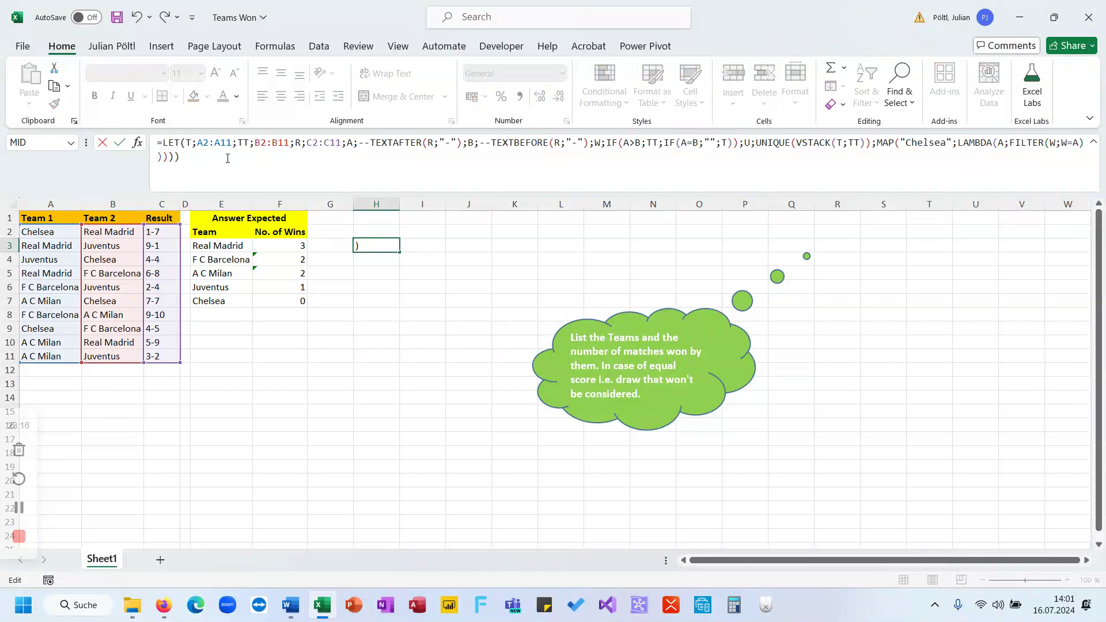
key(BackSpace)
key(Return)
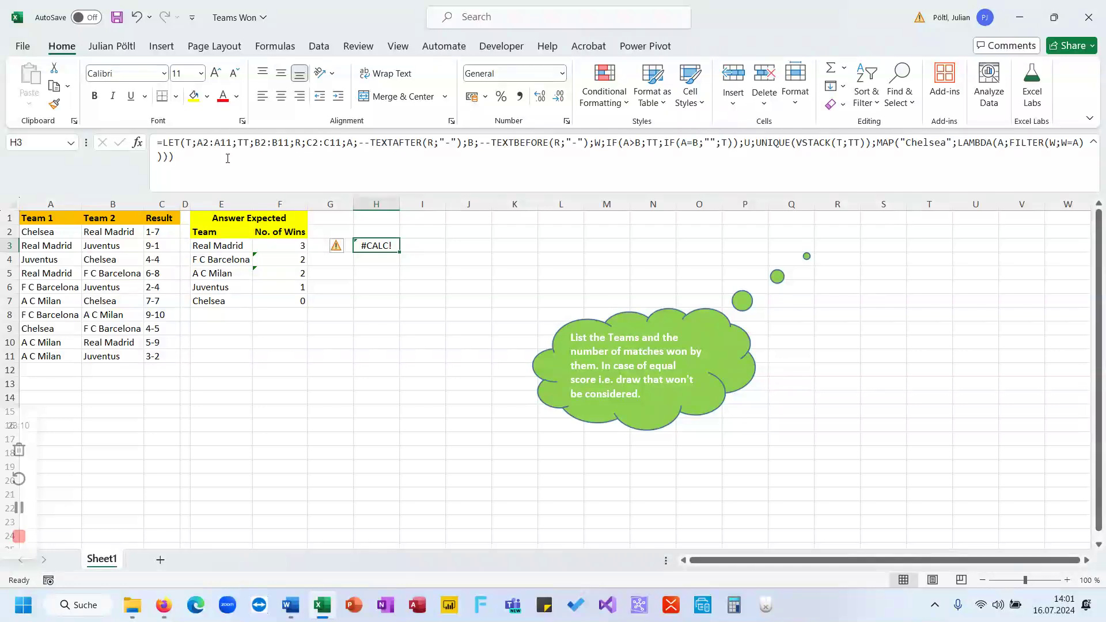
Step: Start a COUNTA formula in cell I3
text(=co)
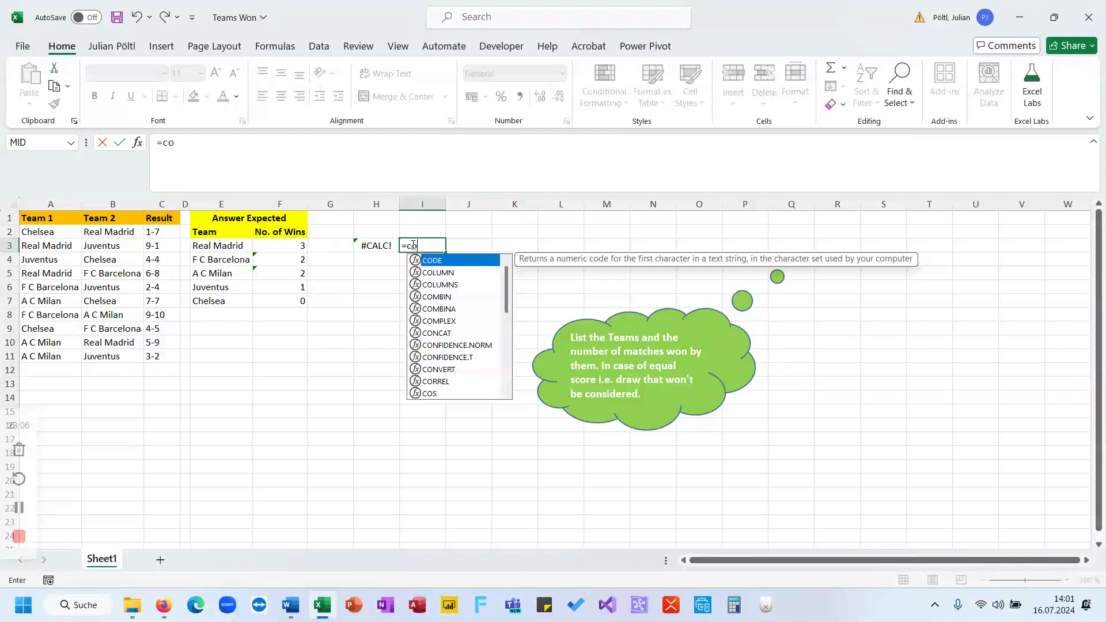
key(Down)
key(Down)
key(Down)
key(Down)
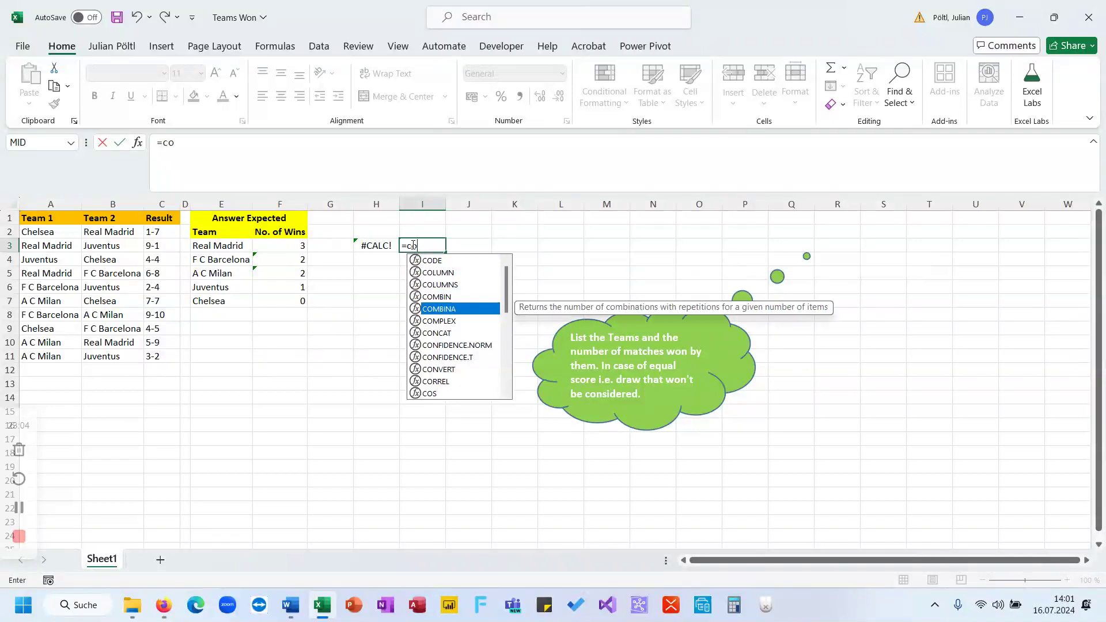
key(BackSpace)
text(c)
key(BackSpace)
text(oun)
key(Down)
key(Tab)
key(Return)
key(Return)
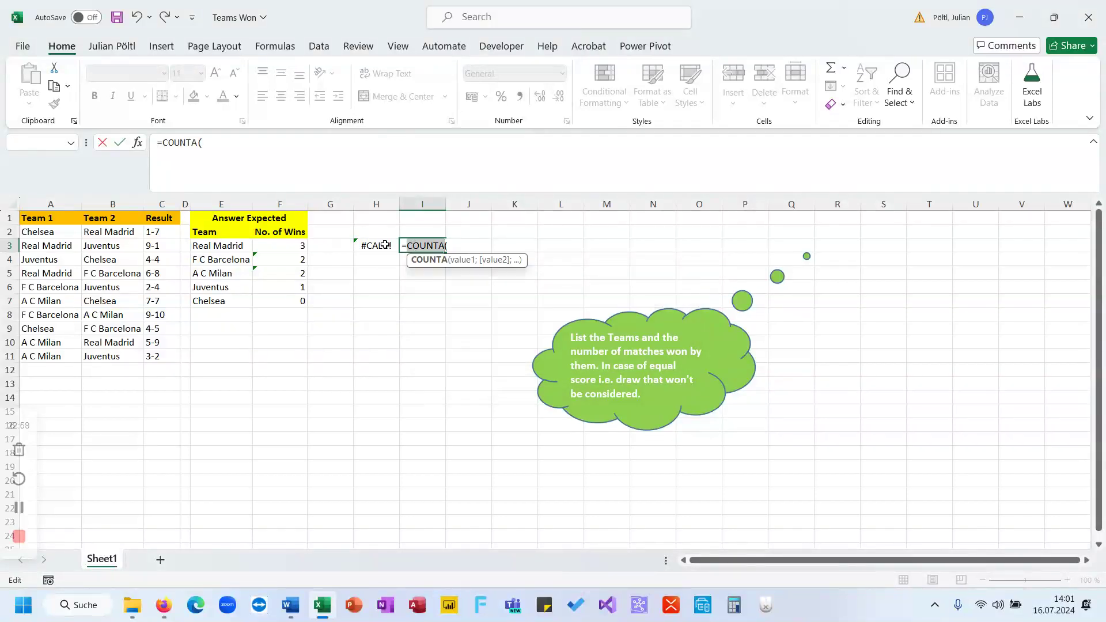
Step: Complete the I3 formula as =COUNTA(H3) and compare it with cell H3
click(380, 246)
text())
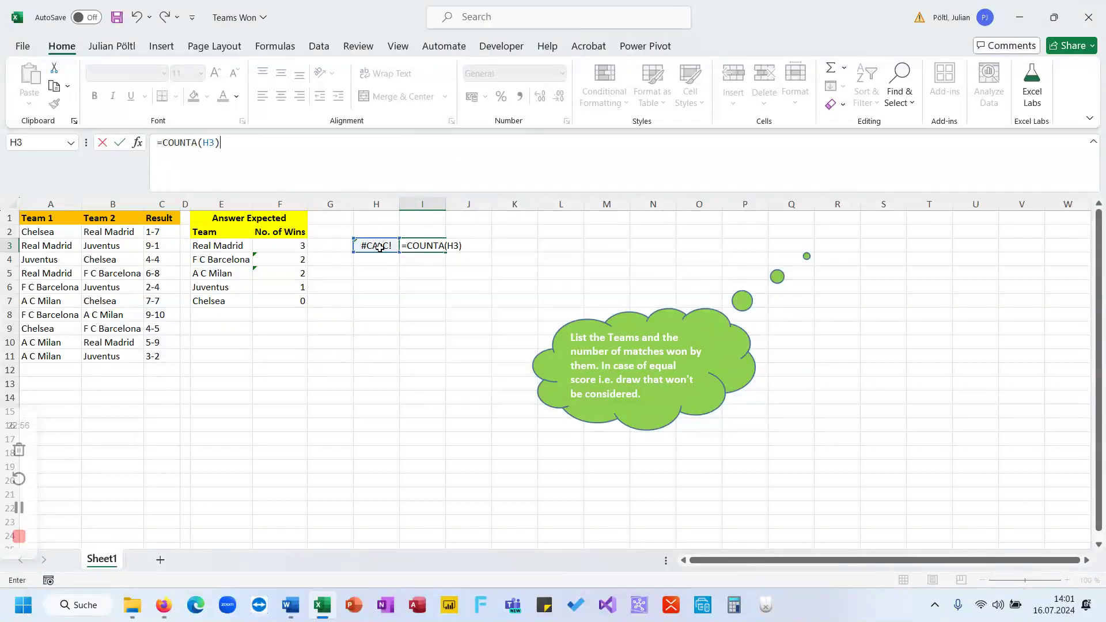
key(Return)
key(Up)
click(380, 247)
click(415, 246)
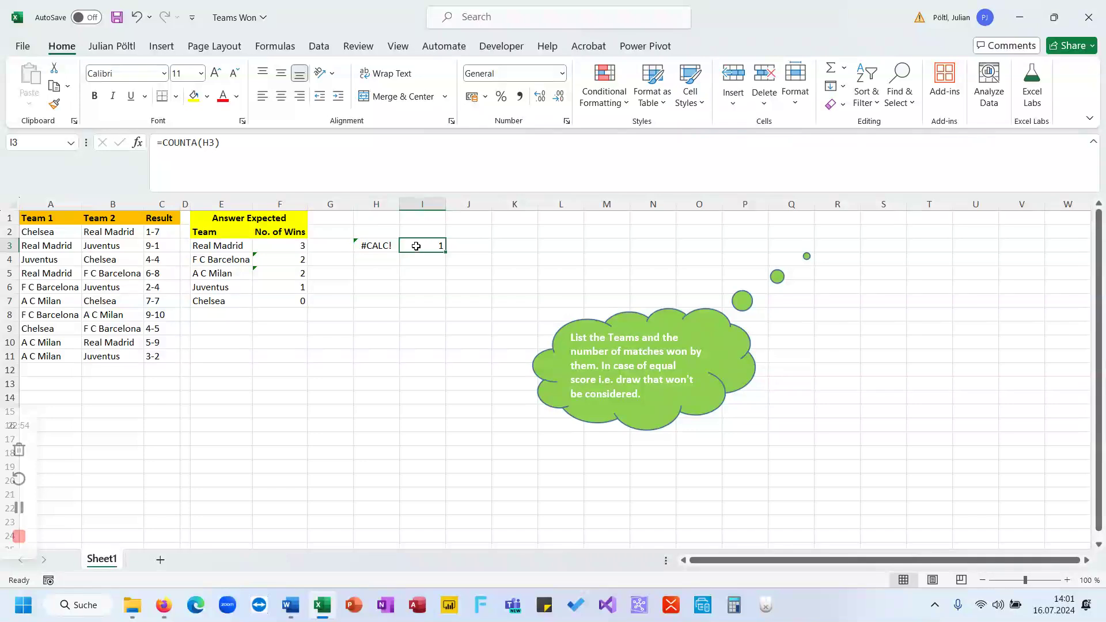
Step: Clear cell I3 and undo the H3 test edits back to HSTACK with MAP over U and COUNTA
key(Delete)
key(Left)
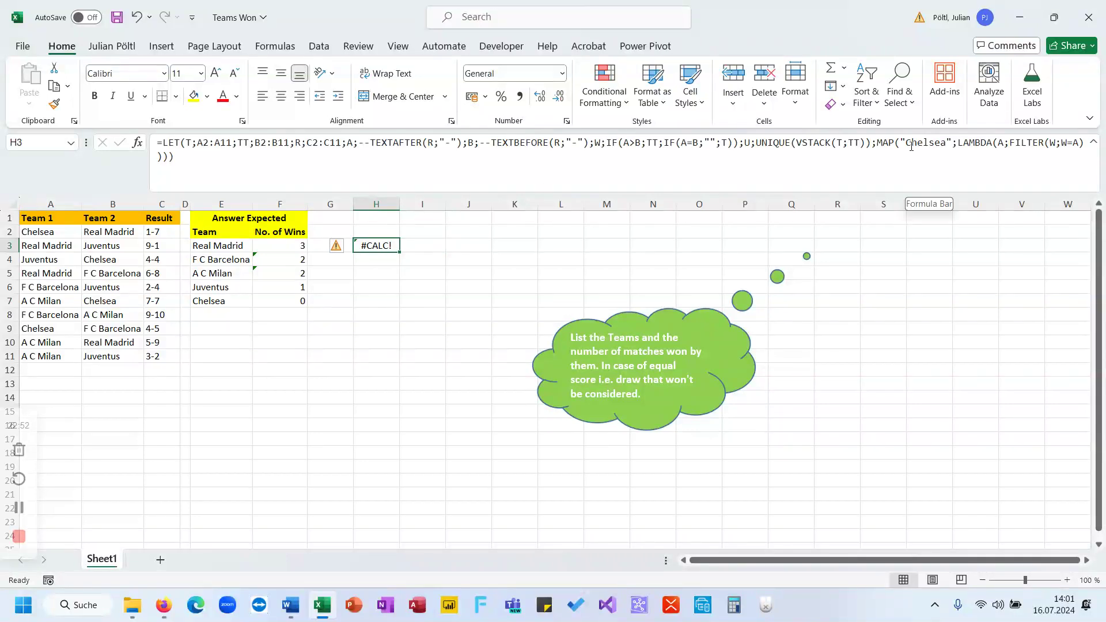
key(ctrl+z)
key(ctrl+z)
key(ctrl+z)
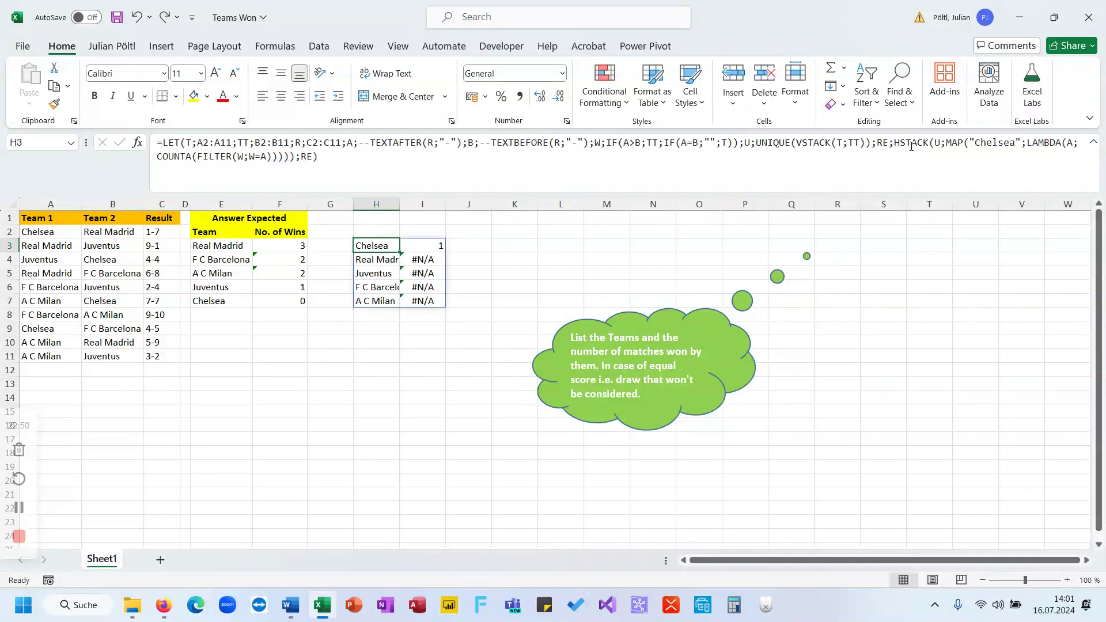
key(ctrl+z)
key(ctrl+y)
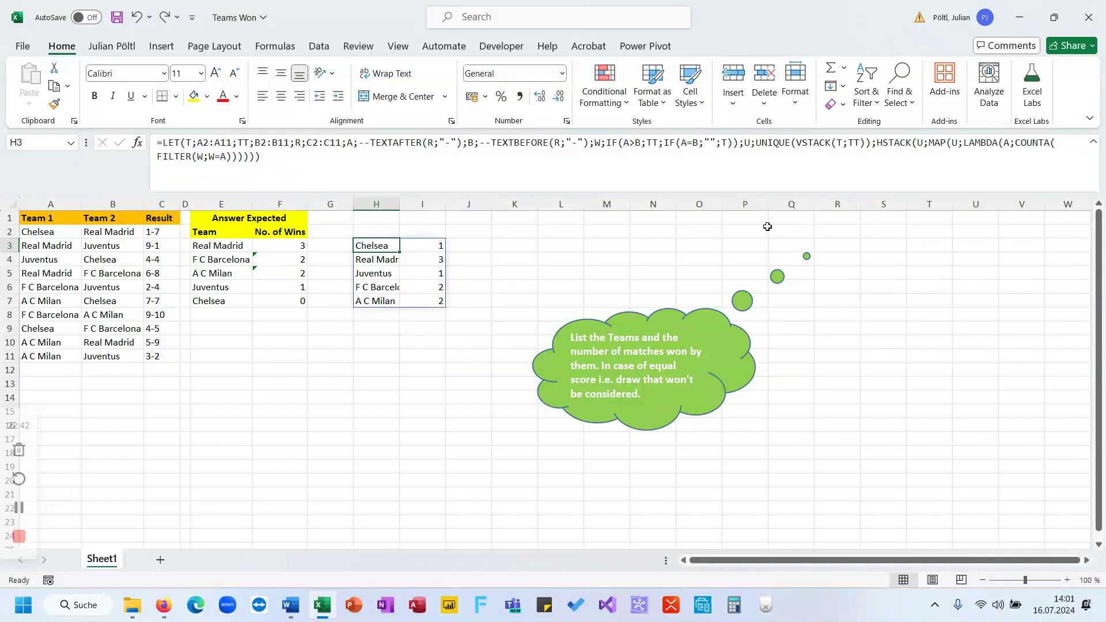
Step: Strip COUNTA from the LAMBDA in the restored H3 formula, keeping HSTACK and the MAP over U
double_click(1035, 143)
key(BackSpace)
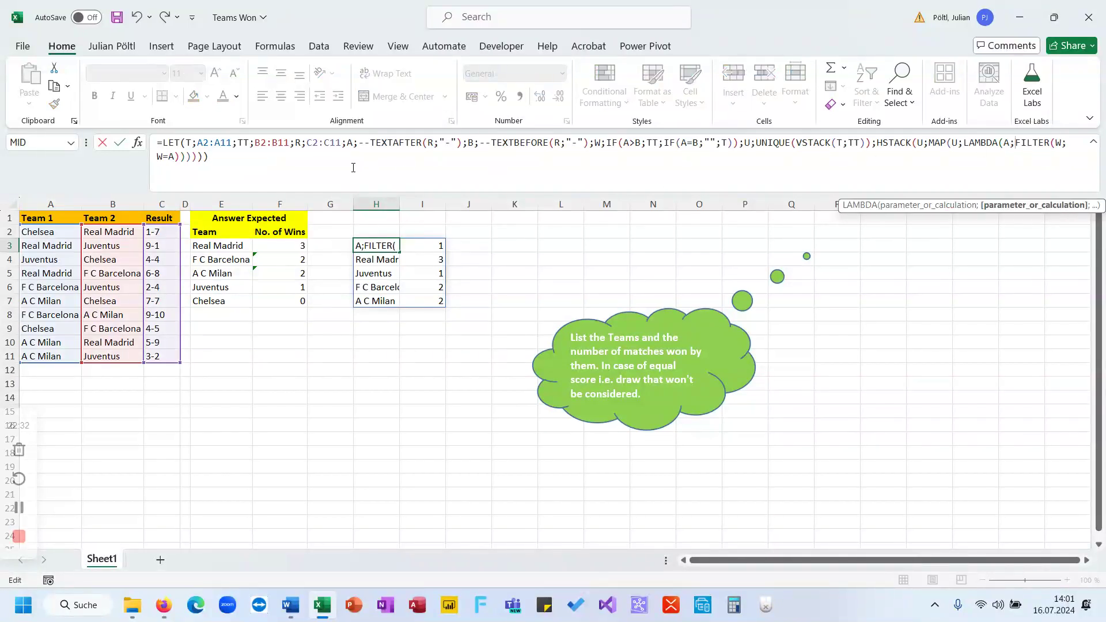
click(353, 167)
key(BackSpace)
key(Return)
key(Up)
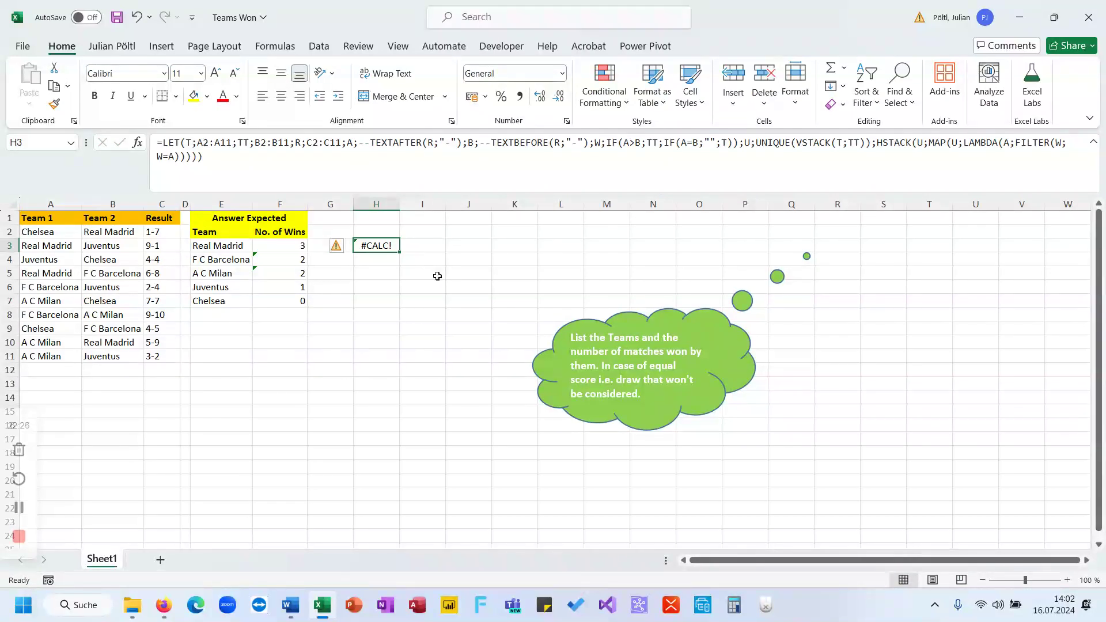
click(1016, 144)
text(If()
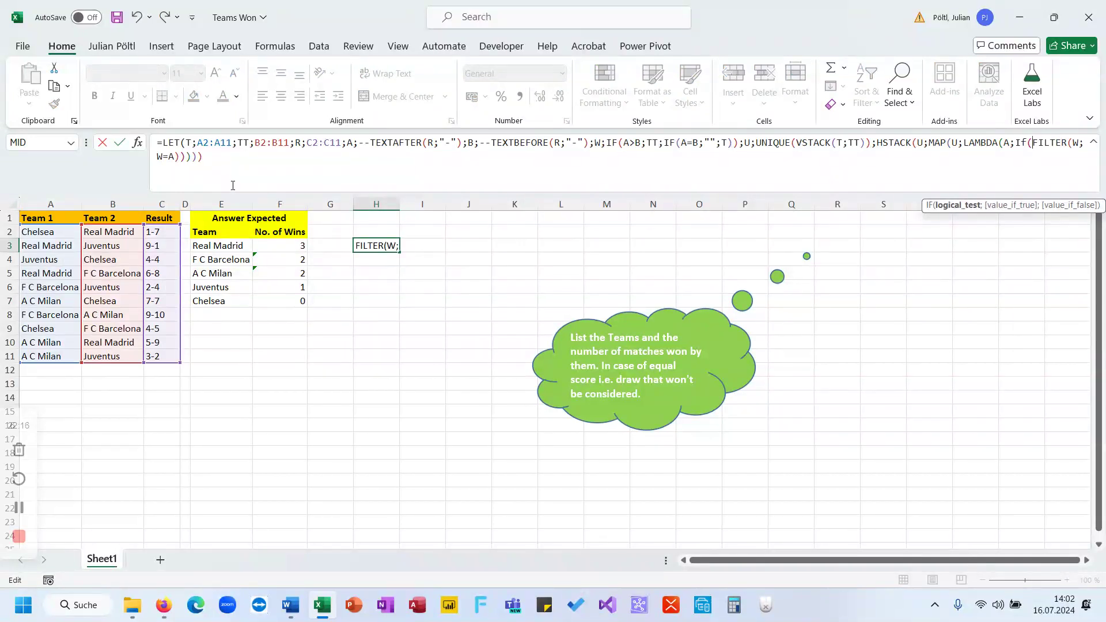
click(184, 157)
click(1032, 142)
text(Len()
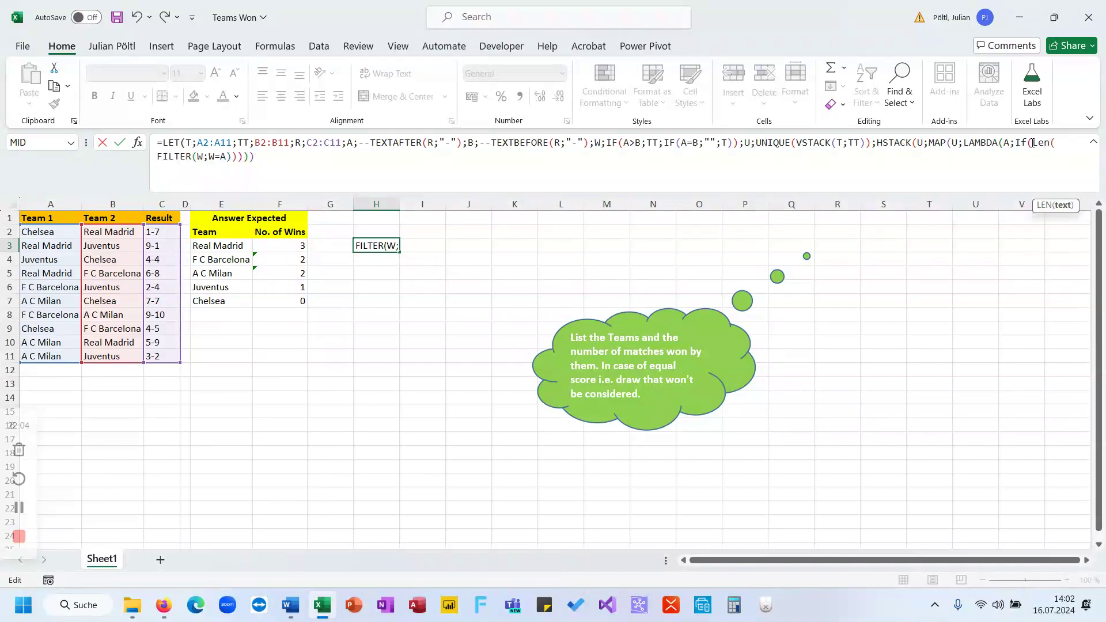
key(ctrl+Return)
Step: Test =LEN(H3) in cell I3 and clear the test formula again
click(424, 244)
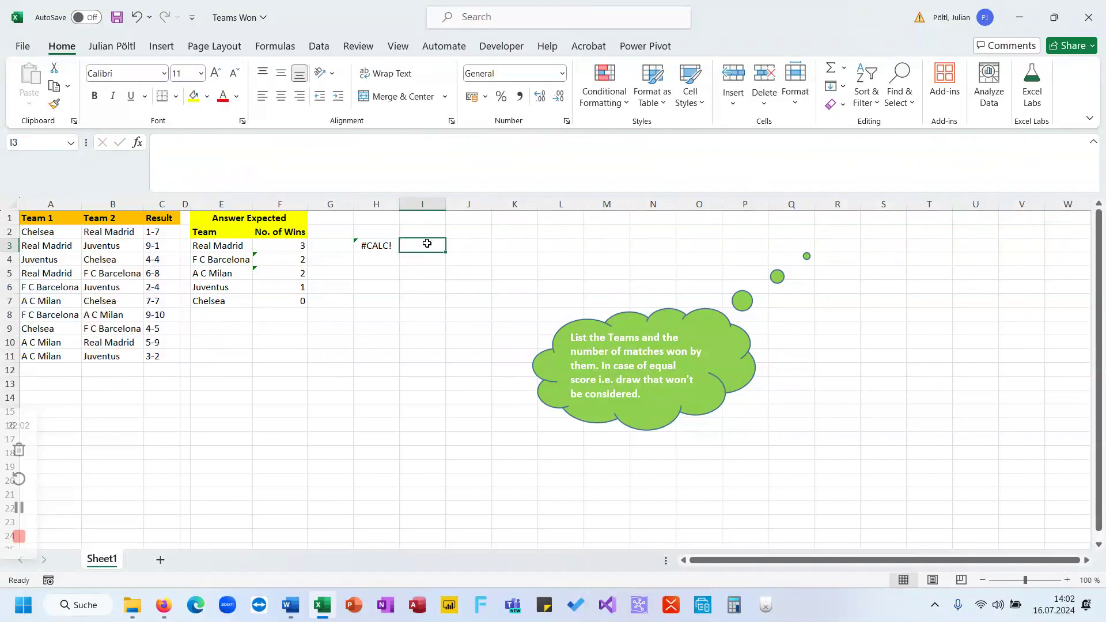
text(=en)
key(BackSpace)
key(BackSpace)
text(len)
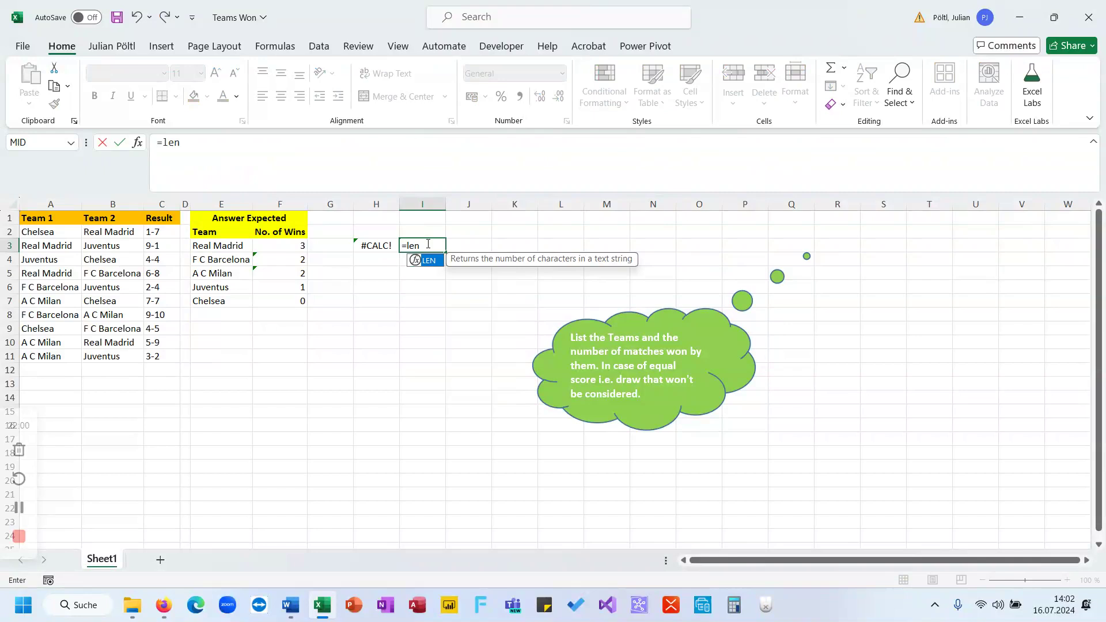
key(Tab)
key(Left)
text())
key(ctrl+Return)
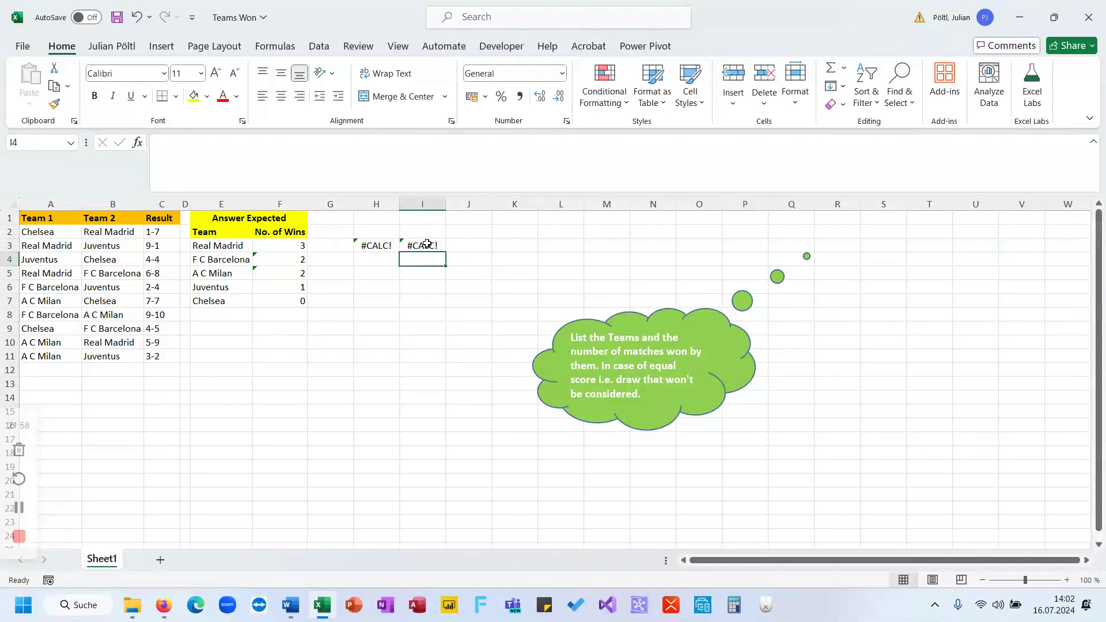
key(Delete)
key(Left)
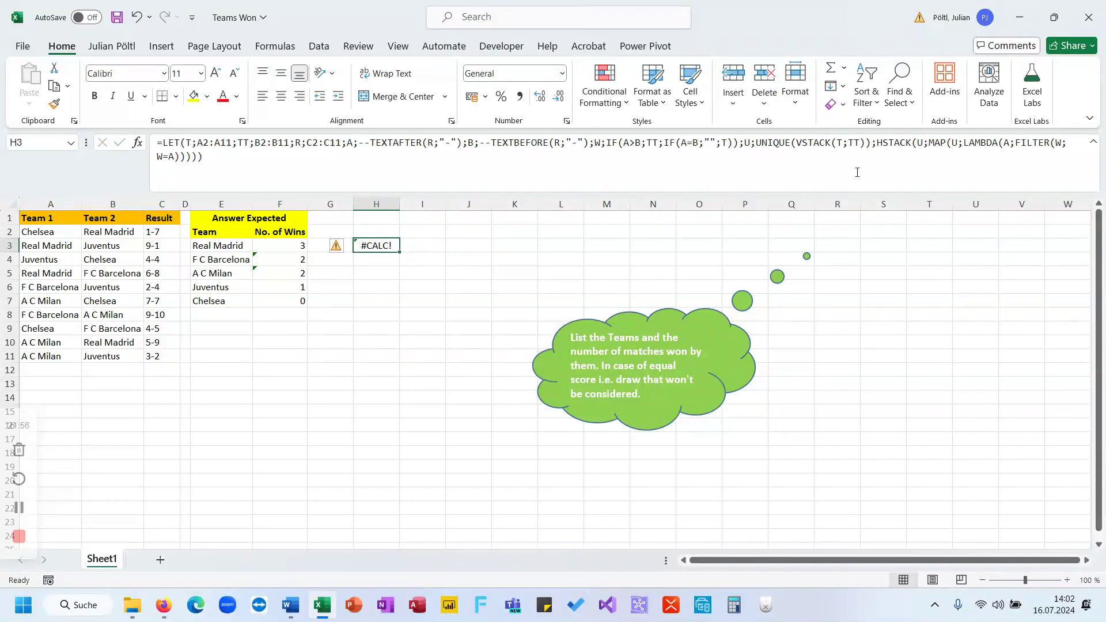
Step: Wrap the FILTER in the H3 formula's LAMBDA in IF(NOT(ISERR(FILTER(W;W=A)));1;0) and add the closing brackets
click(1012, 144)
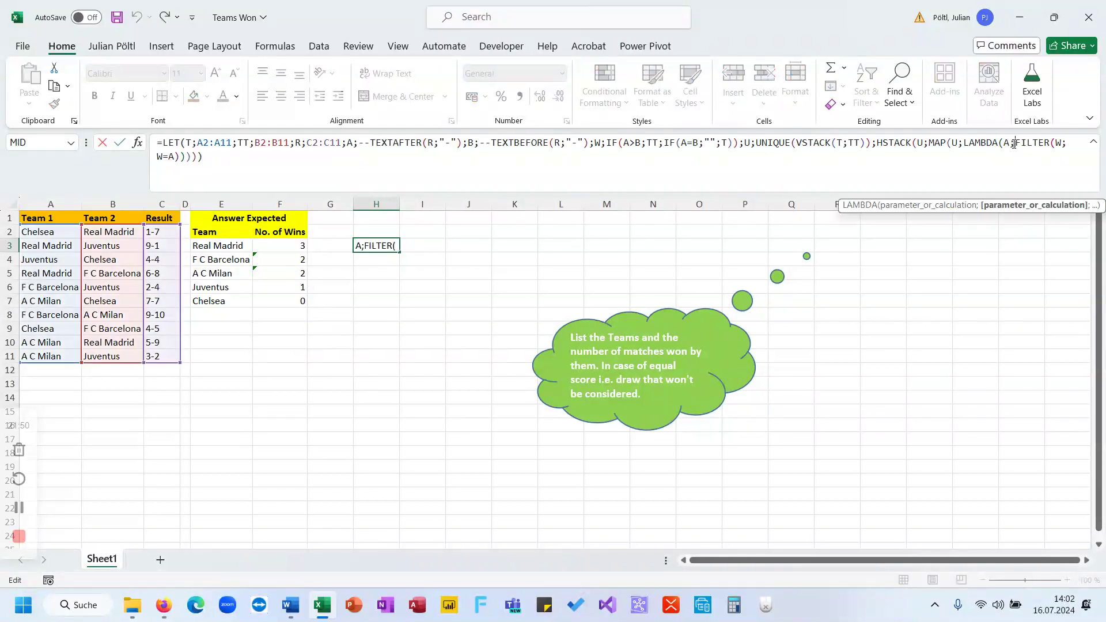
text(If()
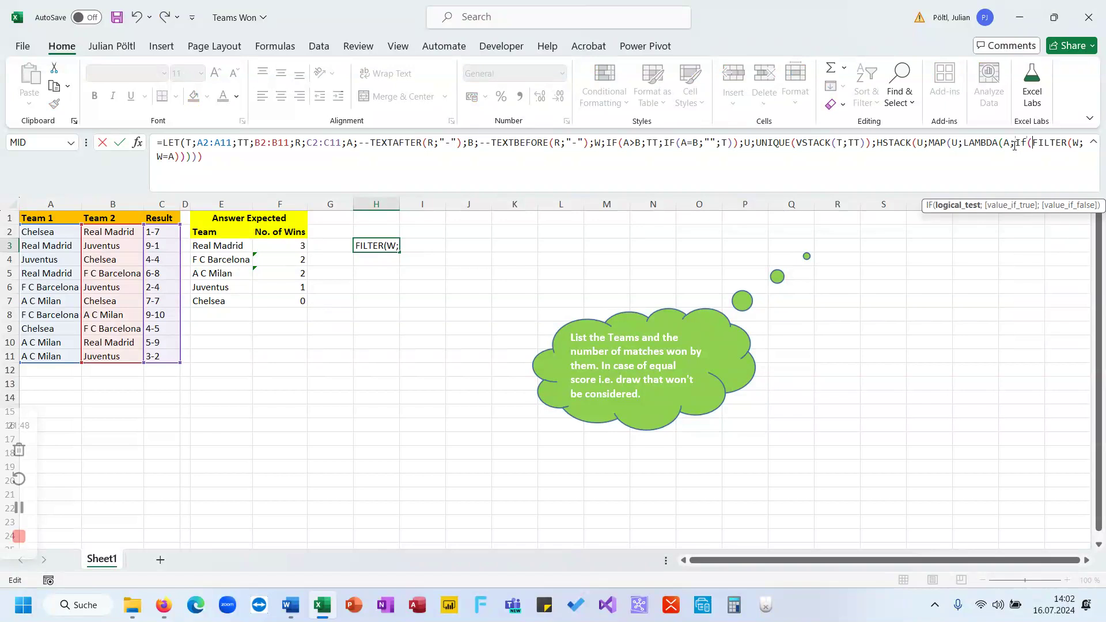
text(N)
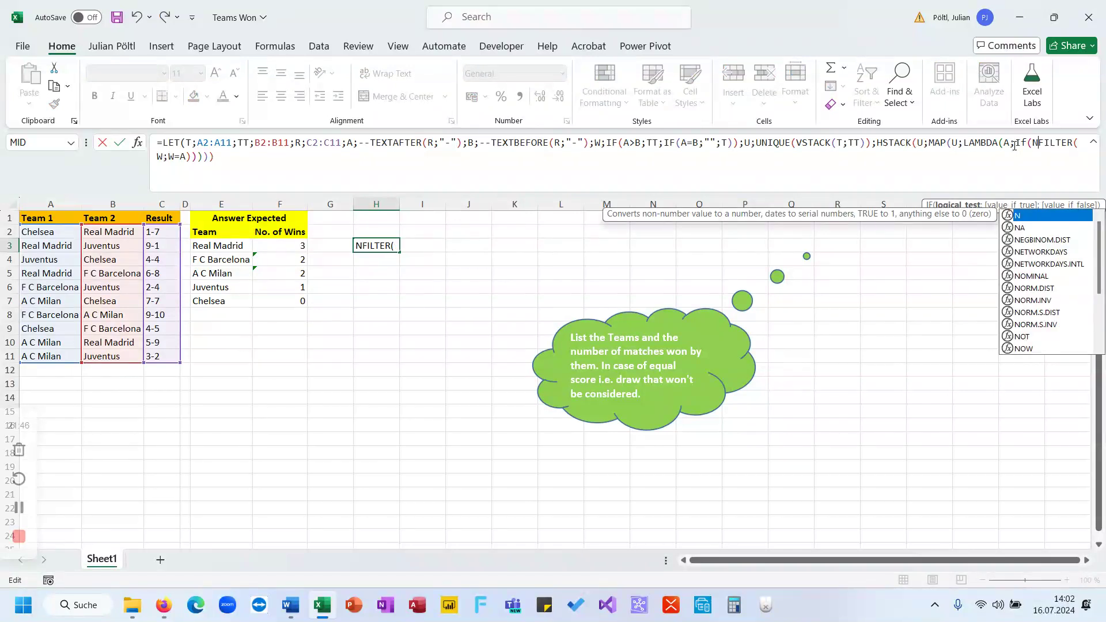
text(ot(is)
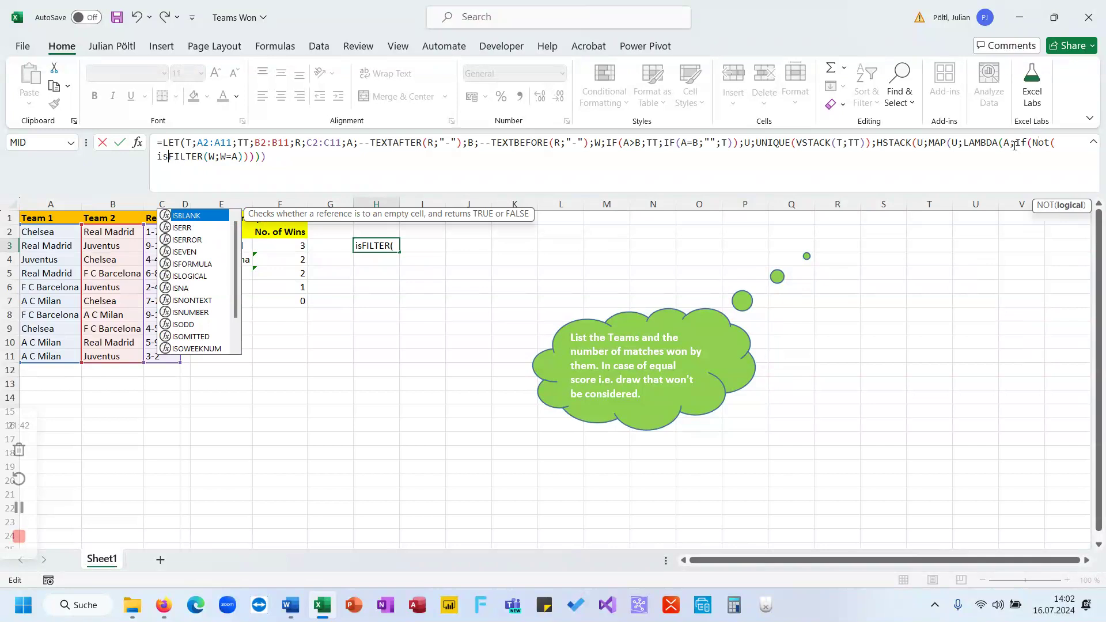
key(Down)
key(Tab)
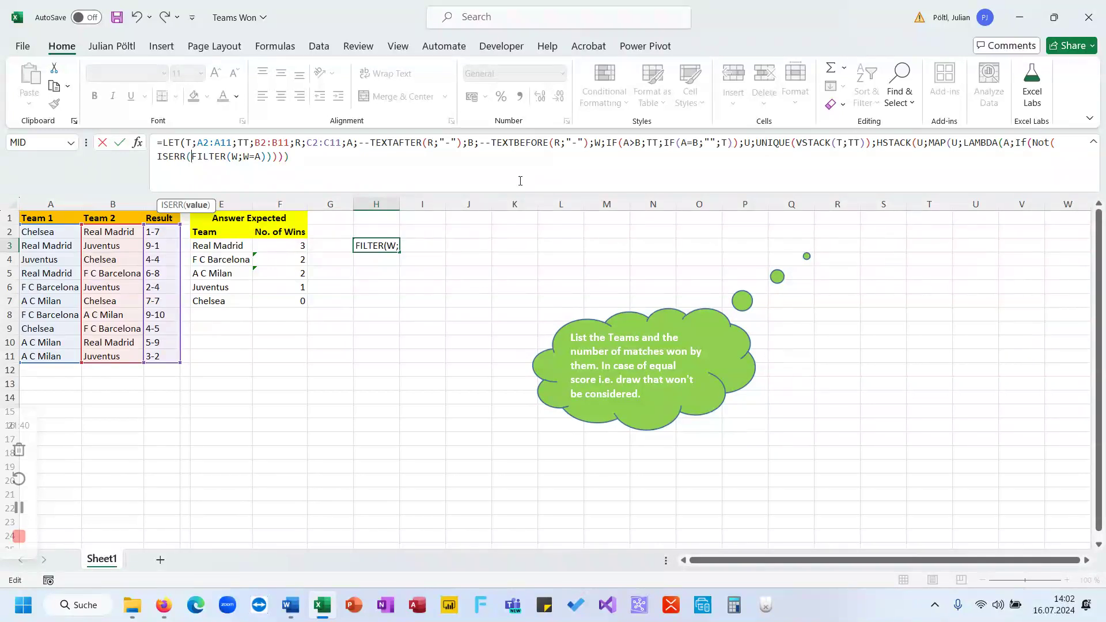
click(274, 156)
key(Right)
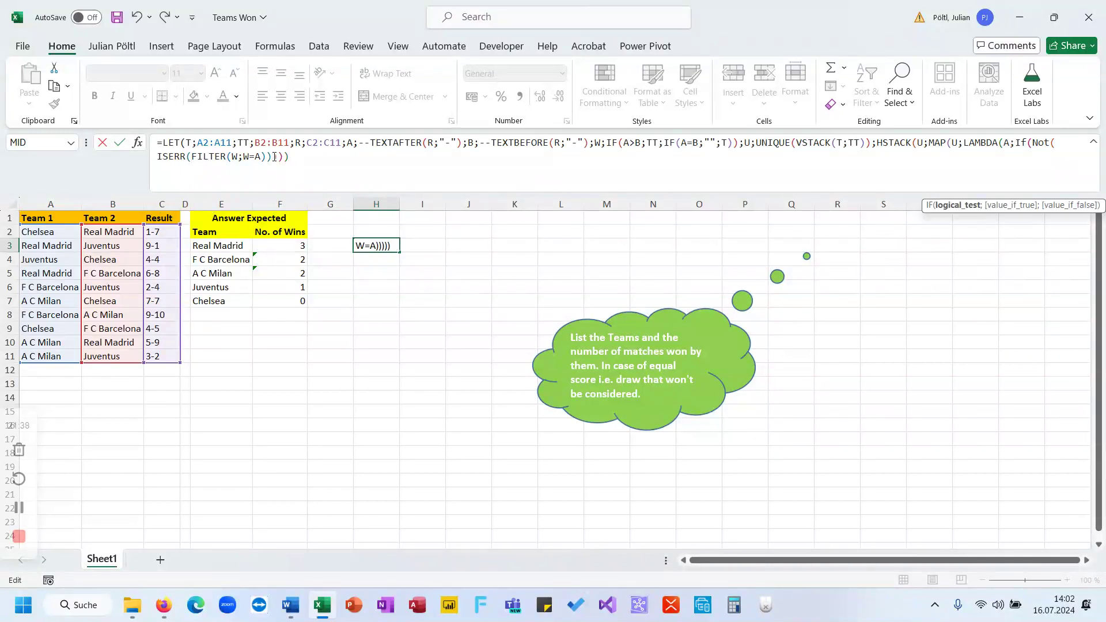
text(;)
text(;)
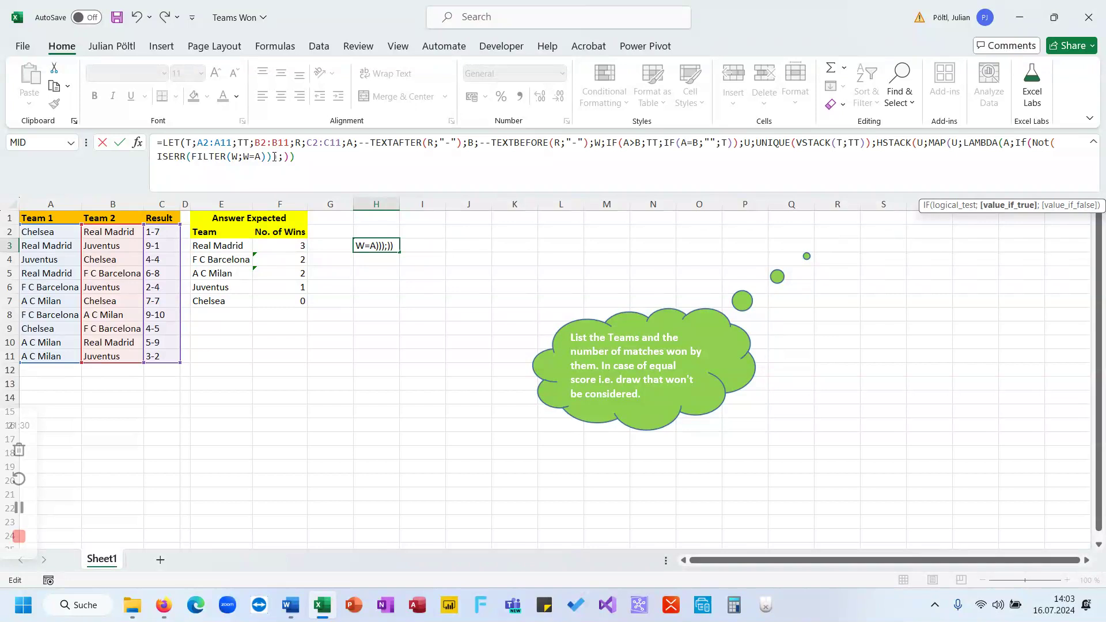
text(1;0))
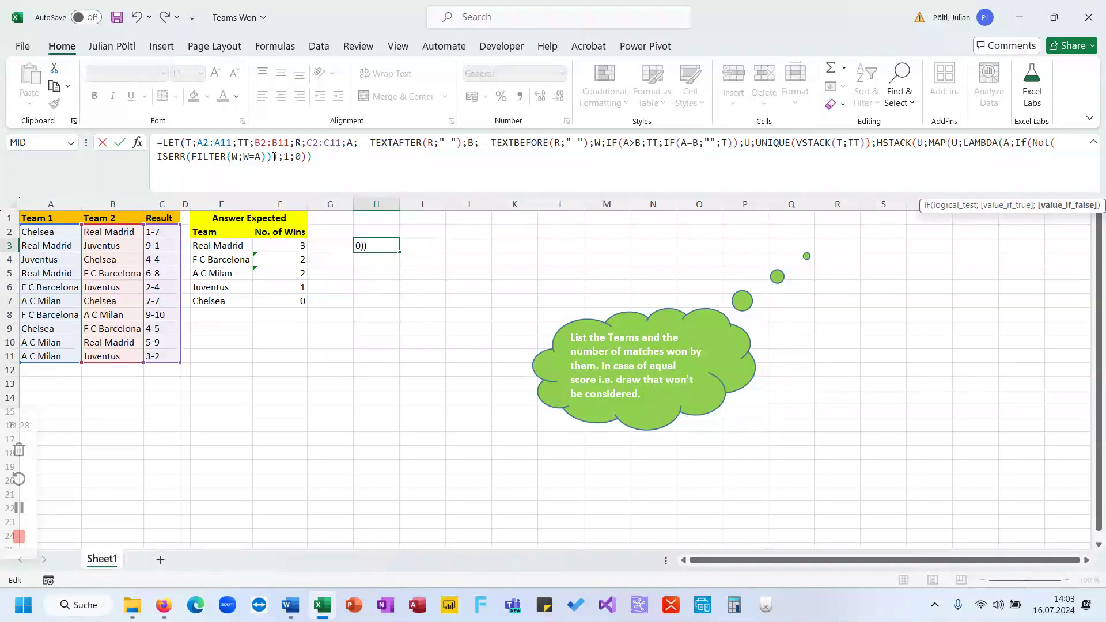
text()))
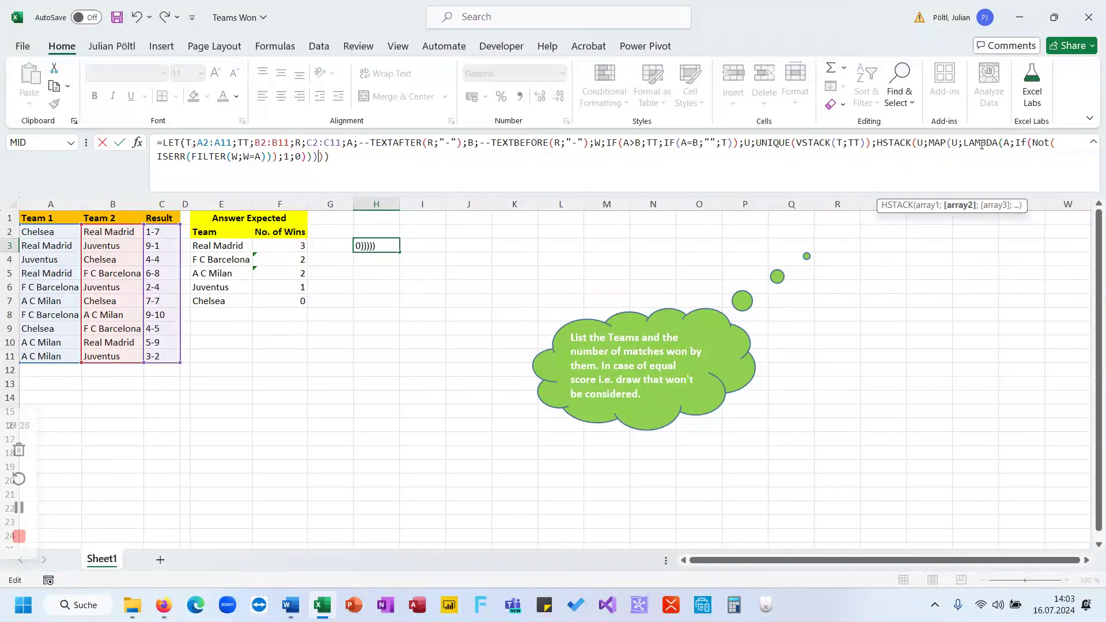
Step: Enclose the IF expression in the H3 LAMBDA in SUM and commit the formula
click(1017, 144)
text(sum)
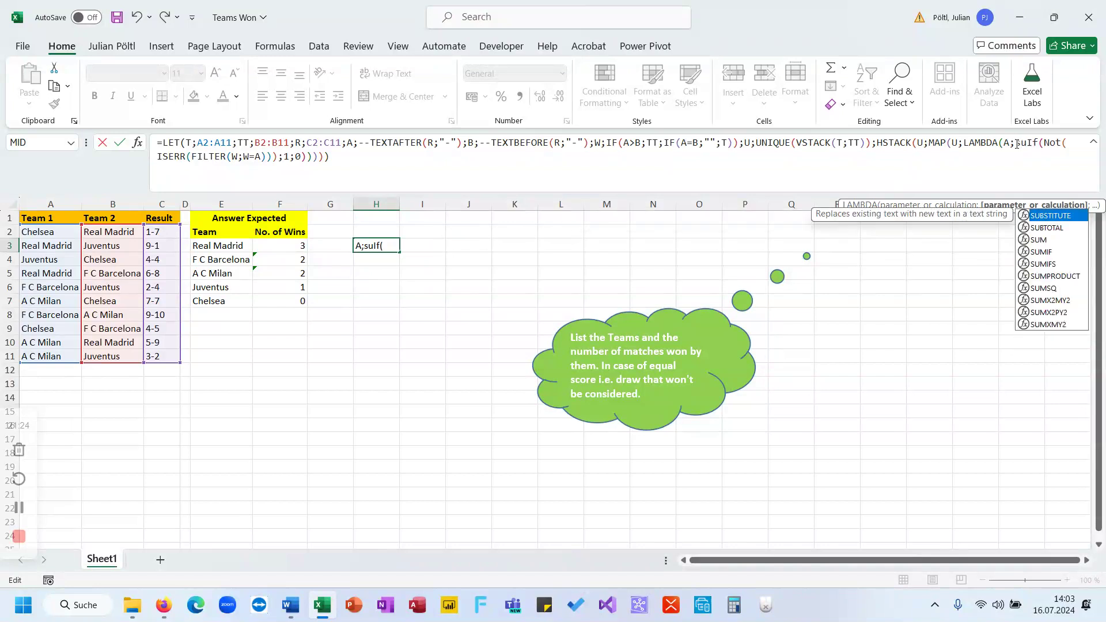
text(()
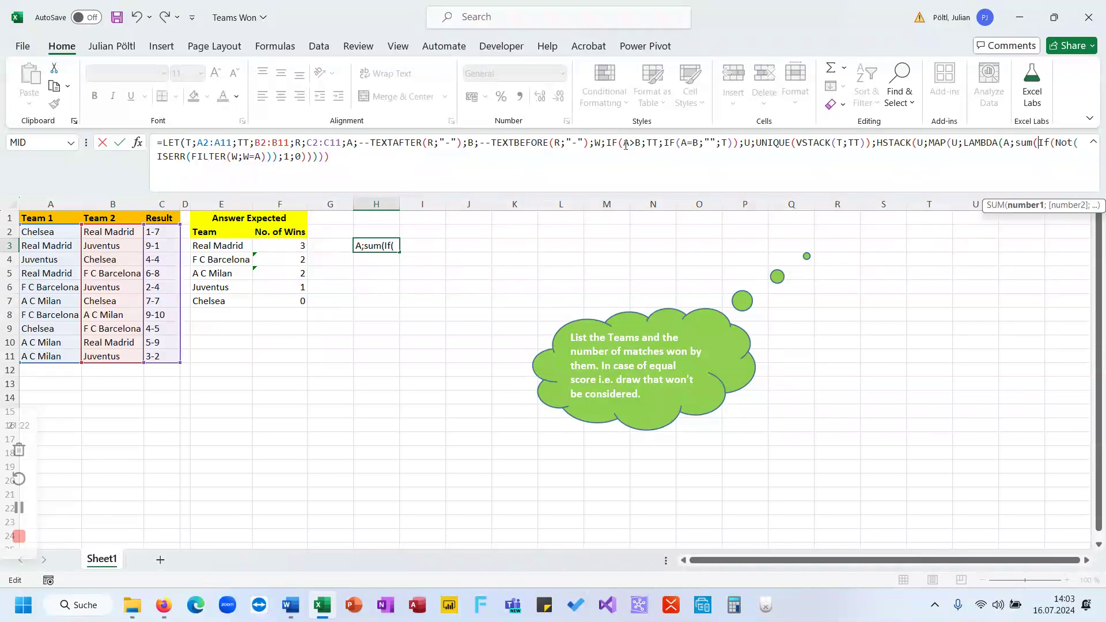
key(ctrl+Return)
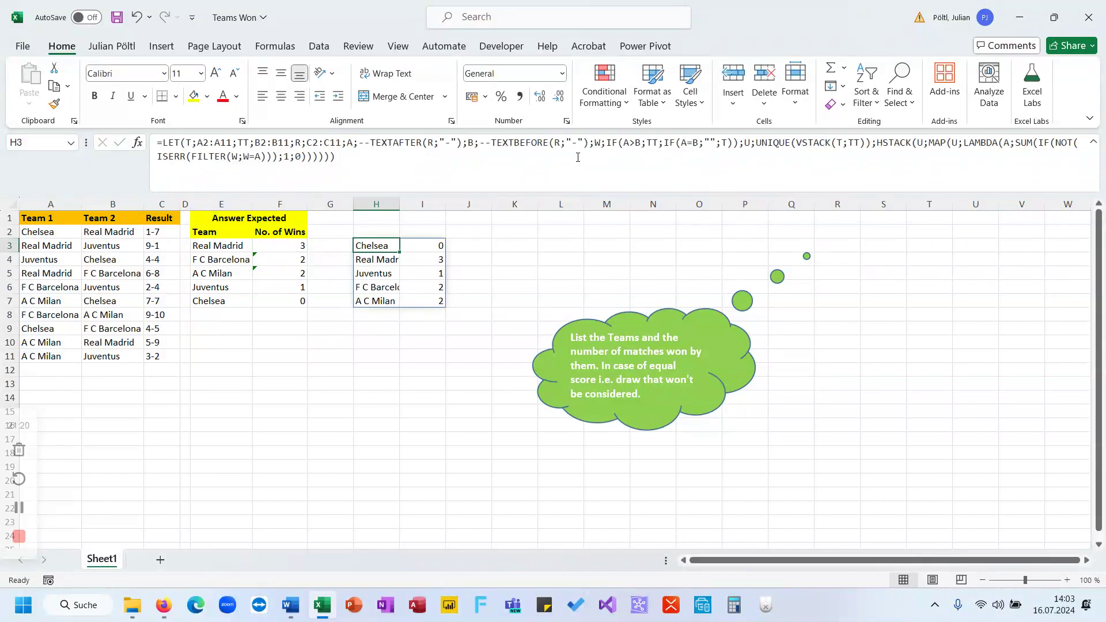
Step: Wrap the HSTACK in the H3 formula in SORT with sort index 2 and sort order -1
click(876, 143)
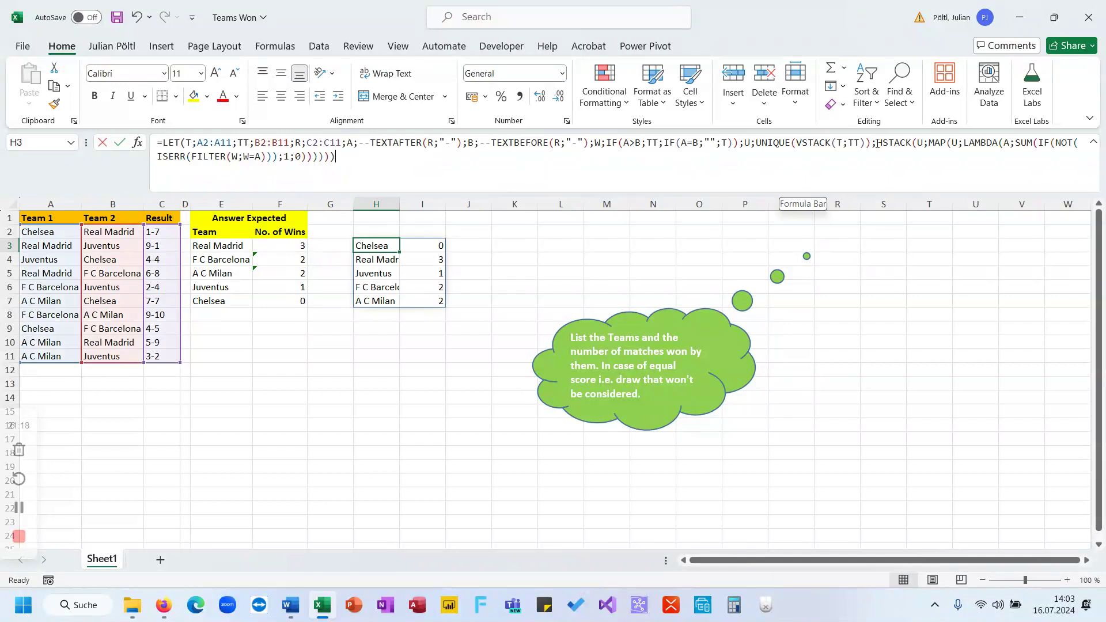
text(so)
key(Tab)
click(834, 165)
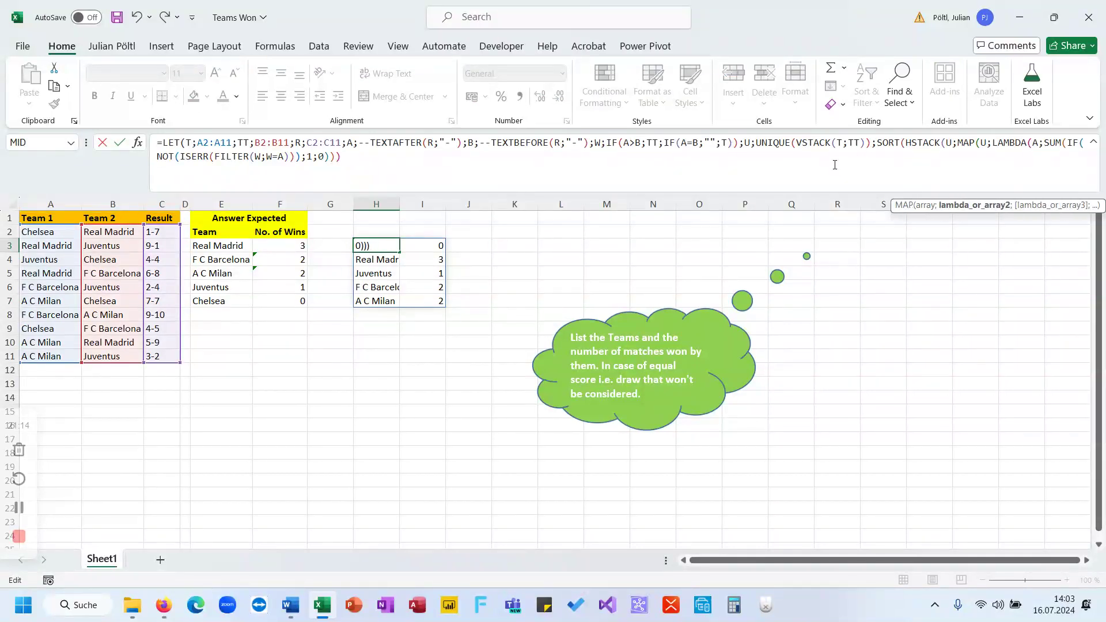
text(;)
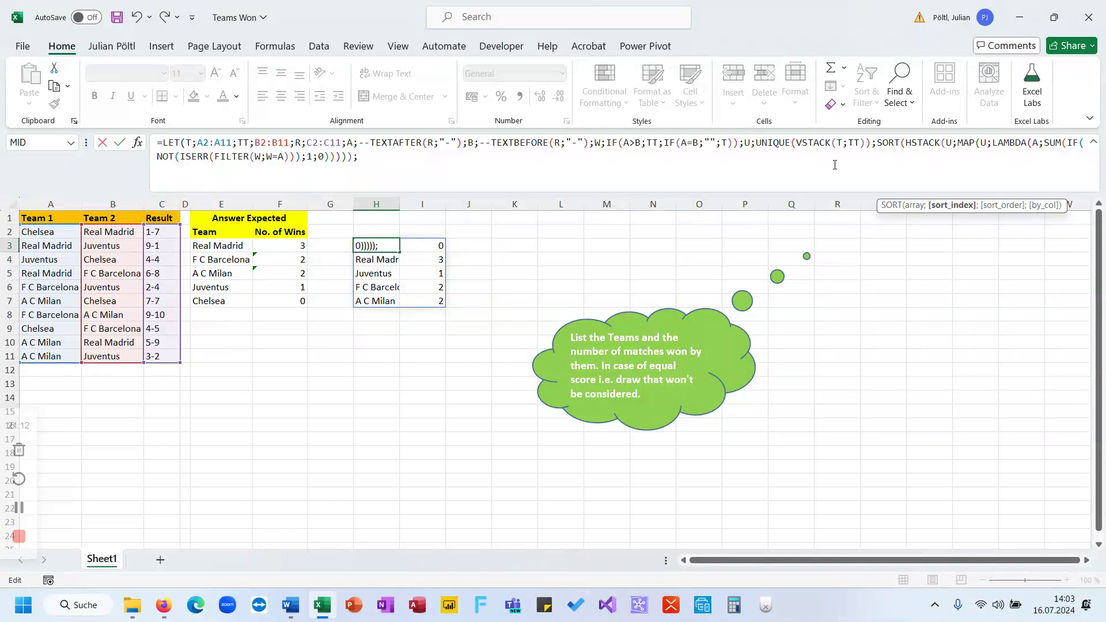
text(2;-1)
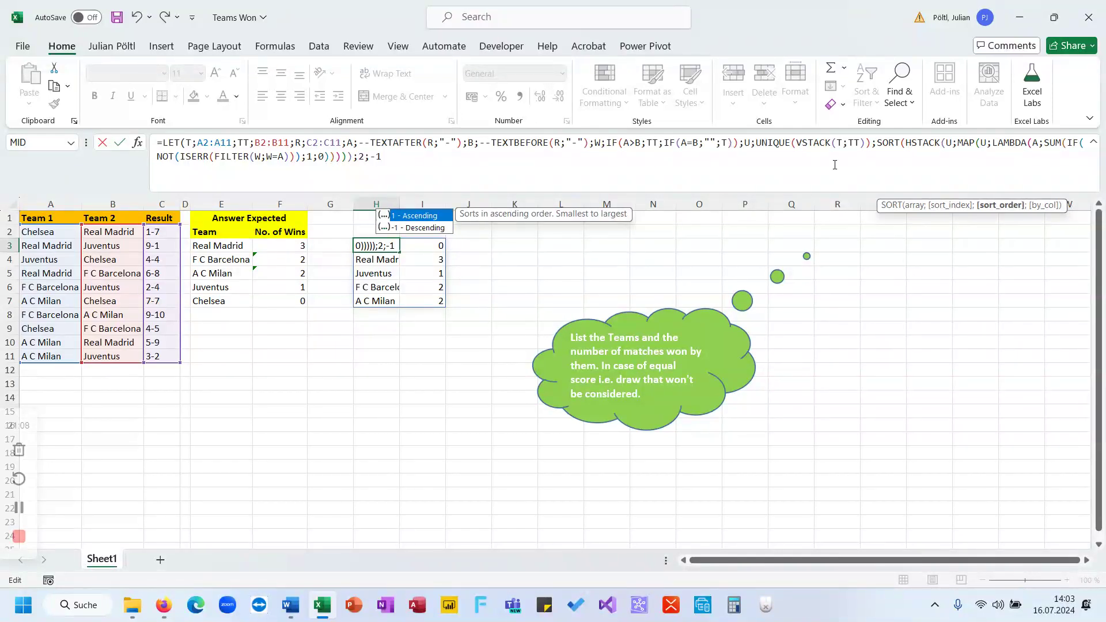
key(Return)
key(Return)
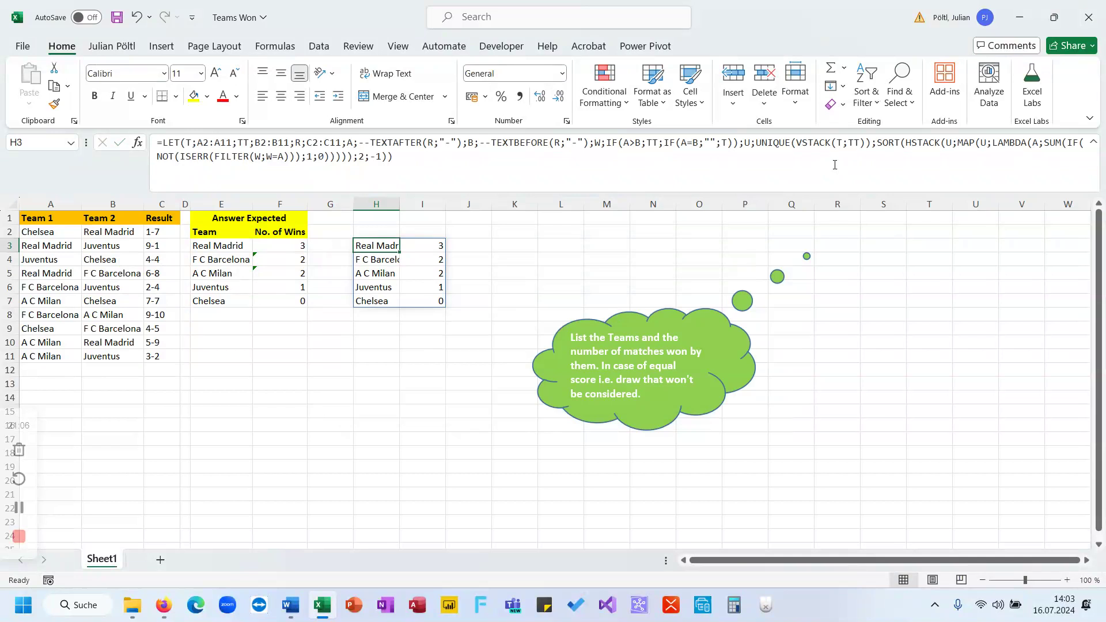
Step: Compare the sorted result with the expected answer table and review the H3 formula
drag(238, 251, 272, 300)
click(369, 247)
key(F2)
key(Escape)
Step: Name the SORT expression in the H3 formula RE and make the LET return W
drag(606, 142, 738, 145)
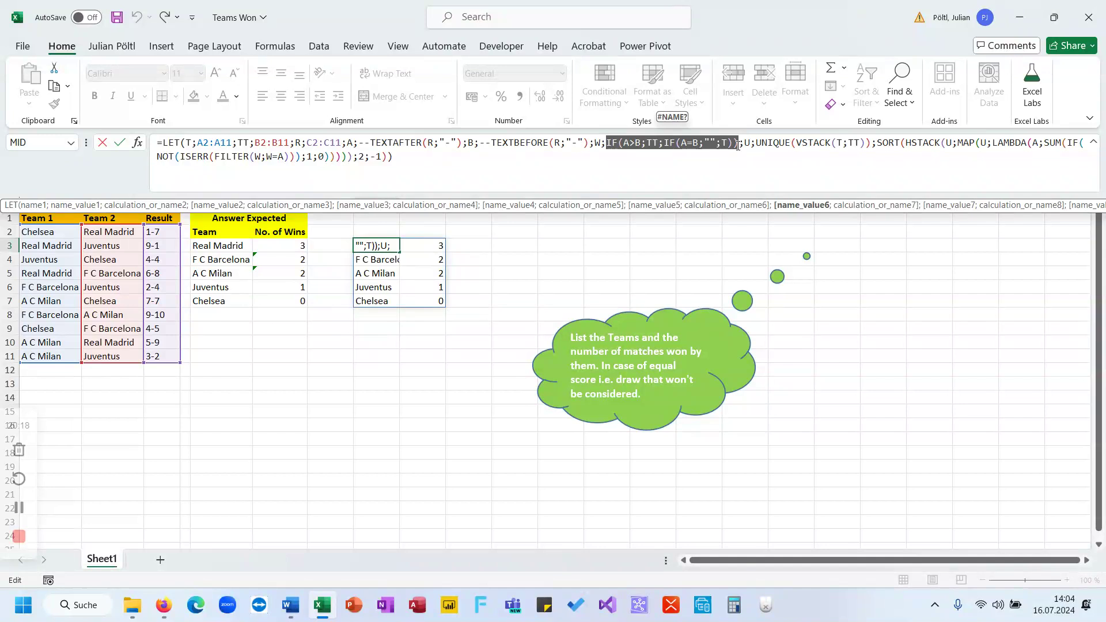
click(877, 143)
text(RE;)
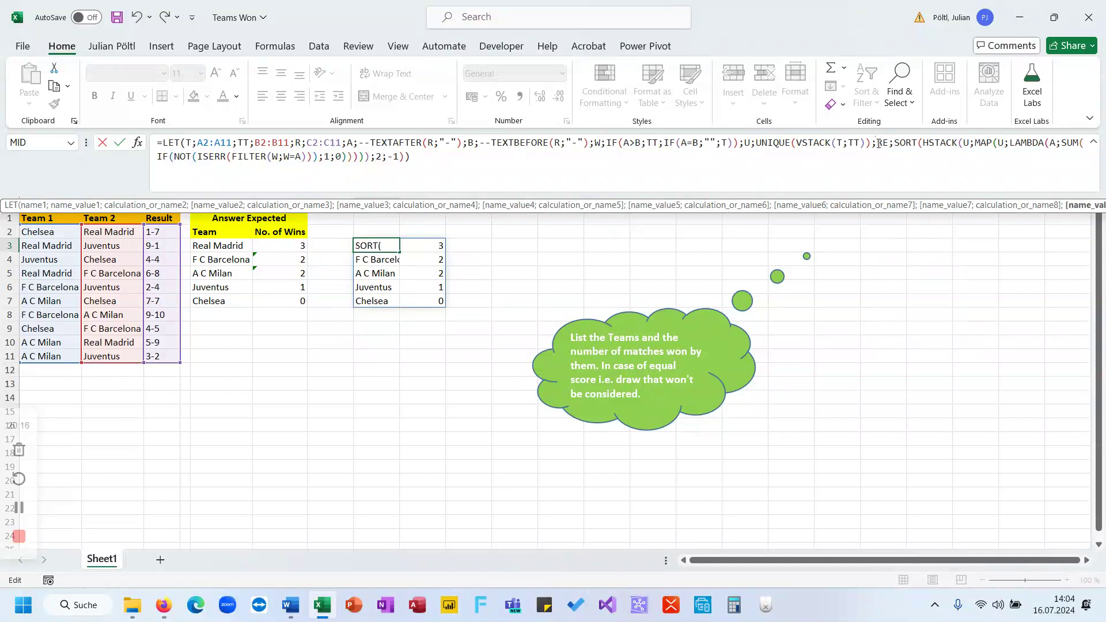
click(839, 164)
key(BackSpace)
text(;W))
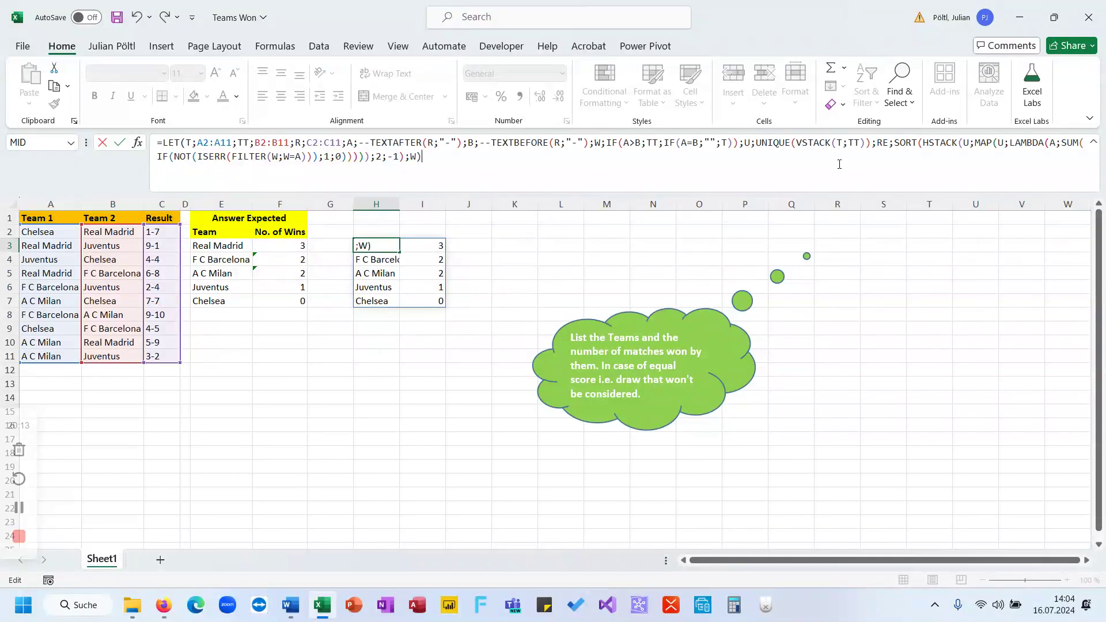
key(Return)
key(Up)
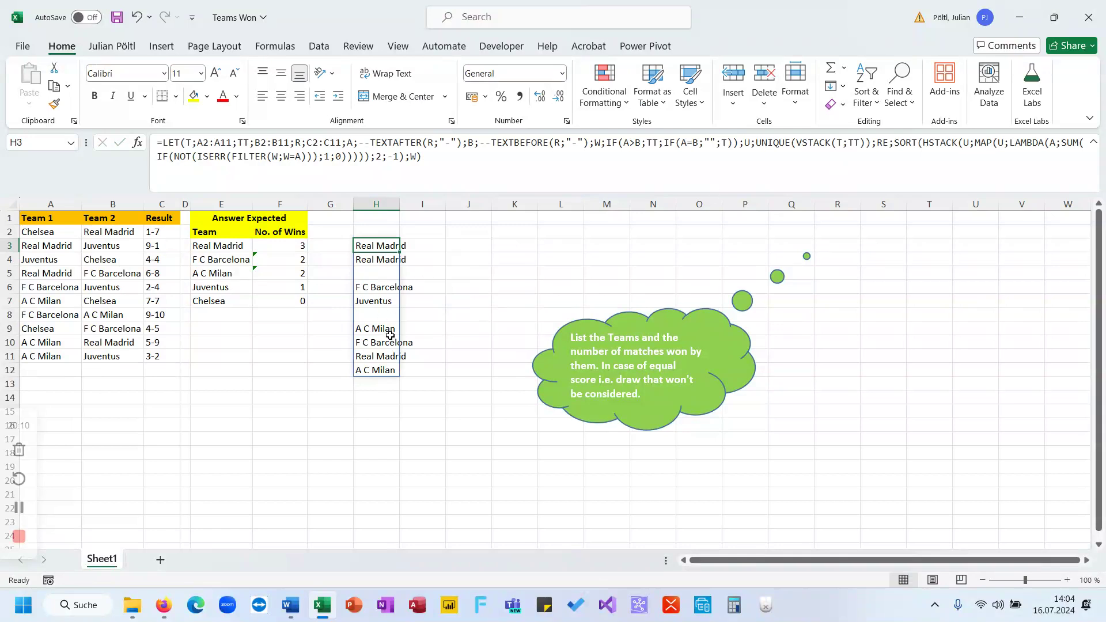
Step: Check the returned winners against the first match rows in the Team 1 and Team 2 columns
click(95, 231)
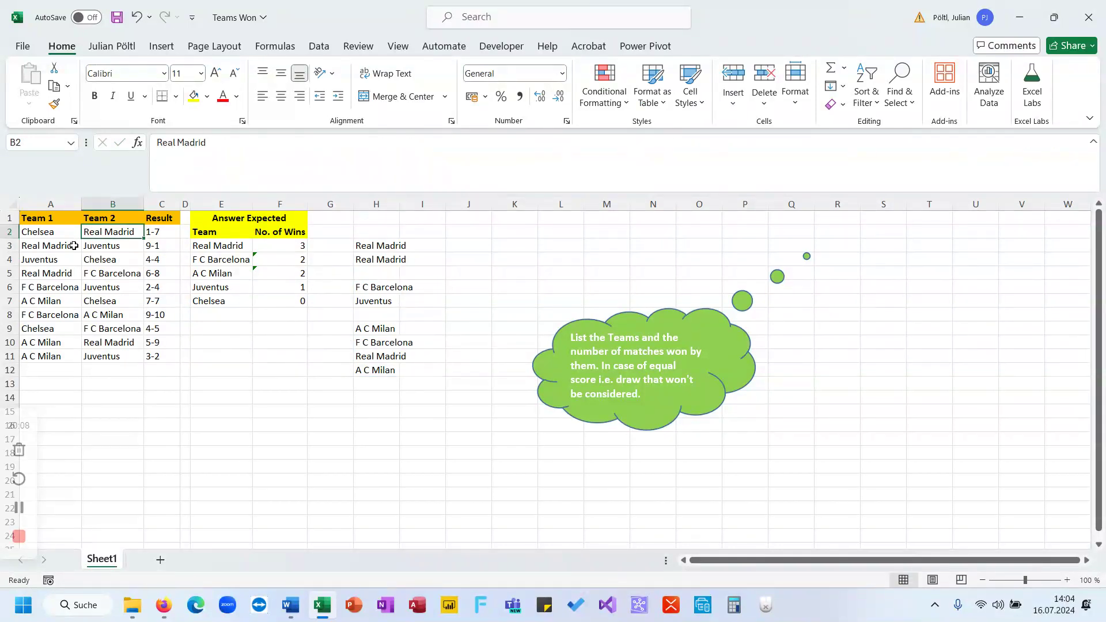
click(72, 247)
drag(118, 264, 40, 263)
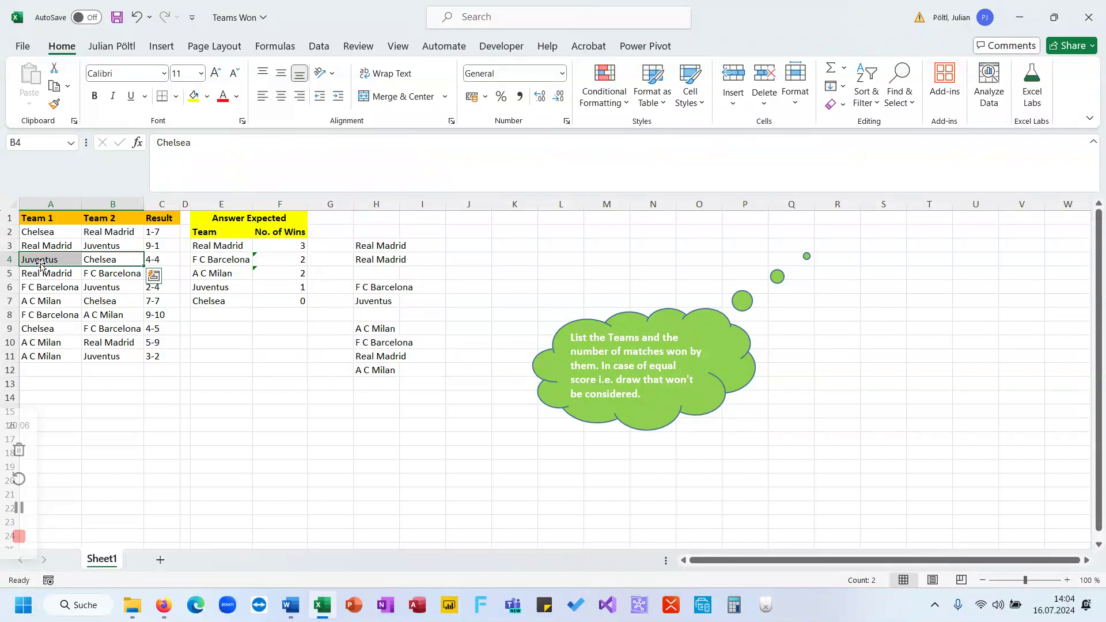
Step: Change the final output of the H3 LET formula to U
click(379, 247)
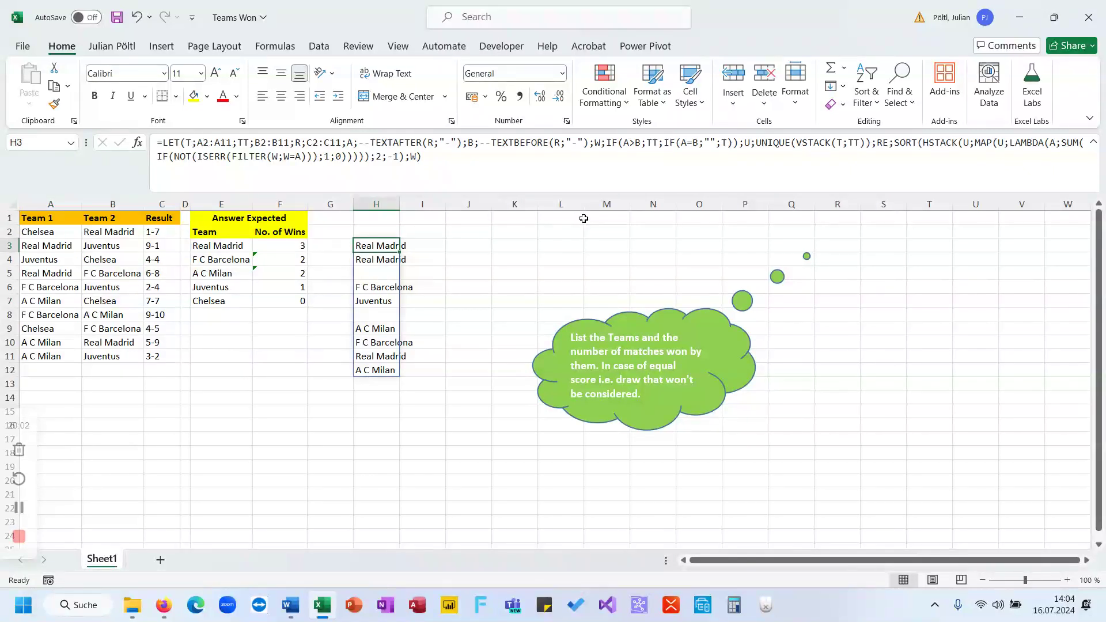
click(418, 160)
key(BackSpace)
text(U)
key(Return)
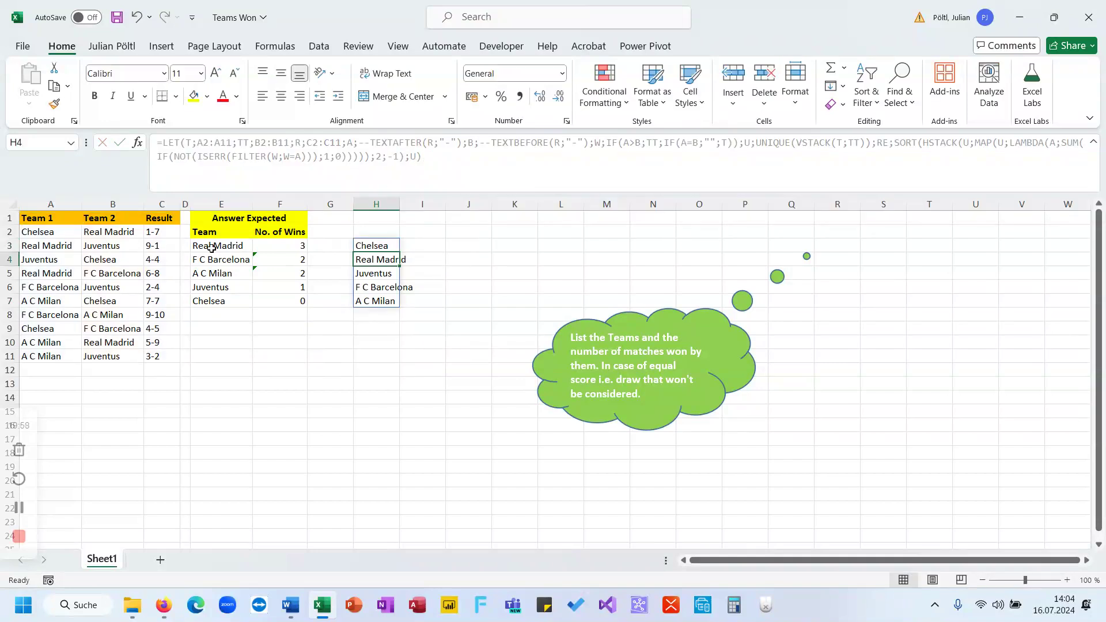
Step: Compare the teams in A2:B11 with the unique team list returned from H3
drag(38, 232, 96, 357)
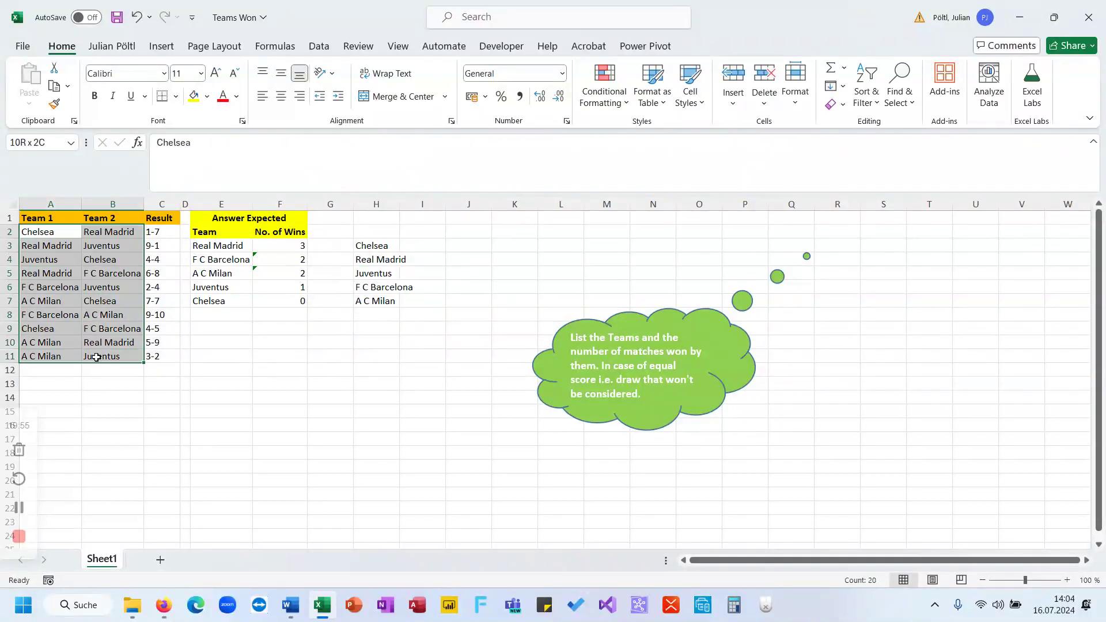
click(67, 233)
click(374, 248)
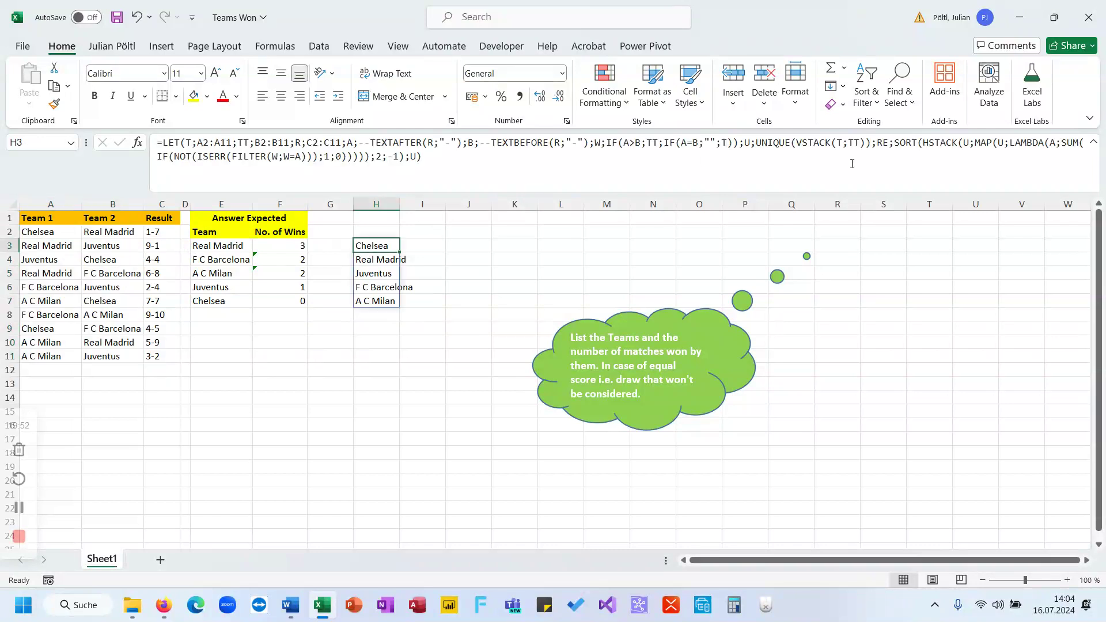
click(860, 142)
key(BackSpace)
key(BackSpace)
key(BackSpace)
key(Return)
Step: Try W as the final output of the H3 LET formula and undo that change
drag(373, 247, 380, 299)
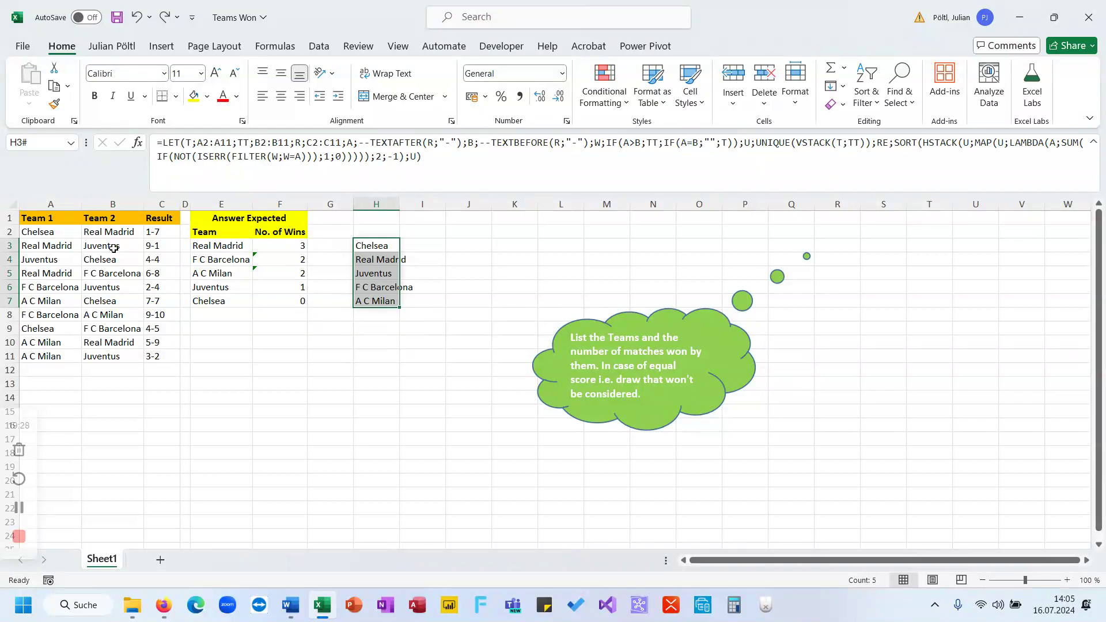
double_click(413, 157)
text(W)
key(Return)
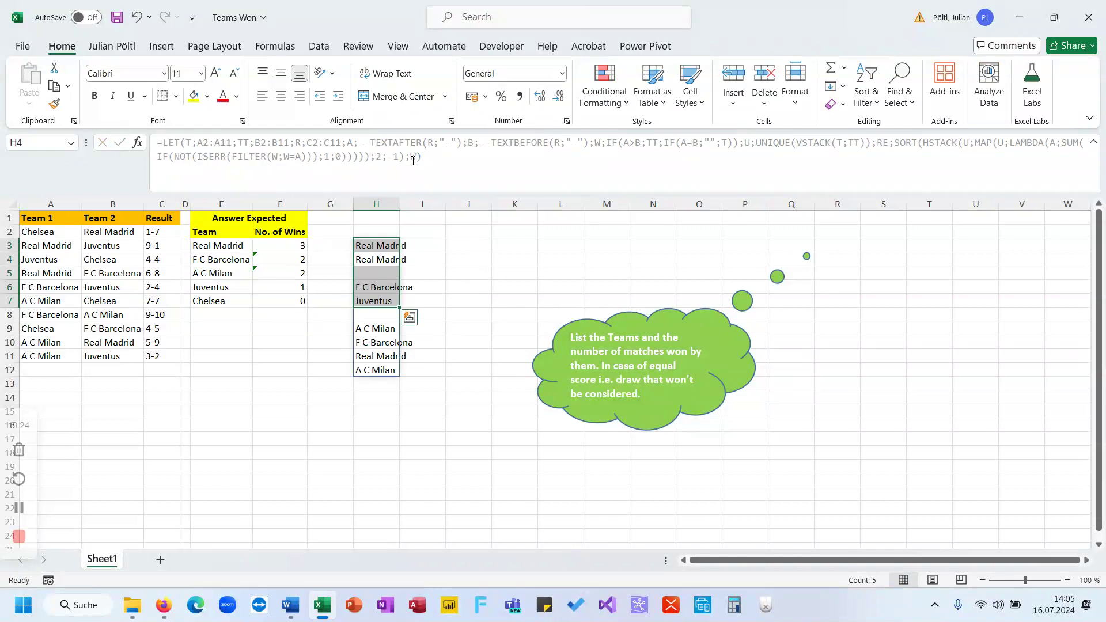
key(ctrl+z)
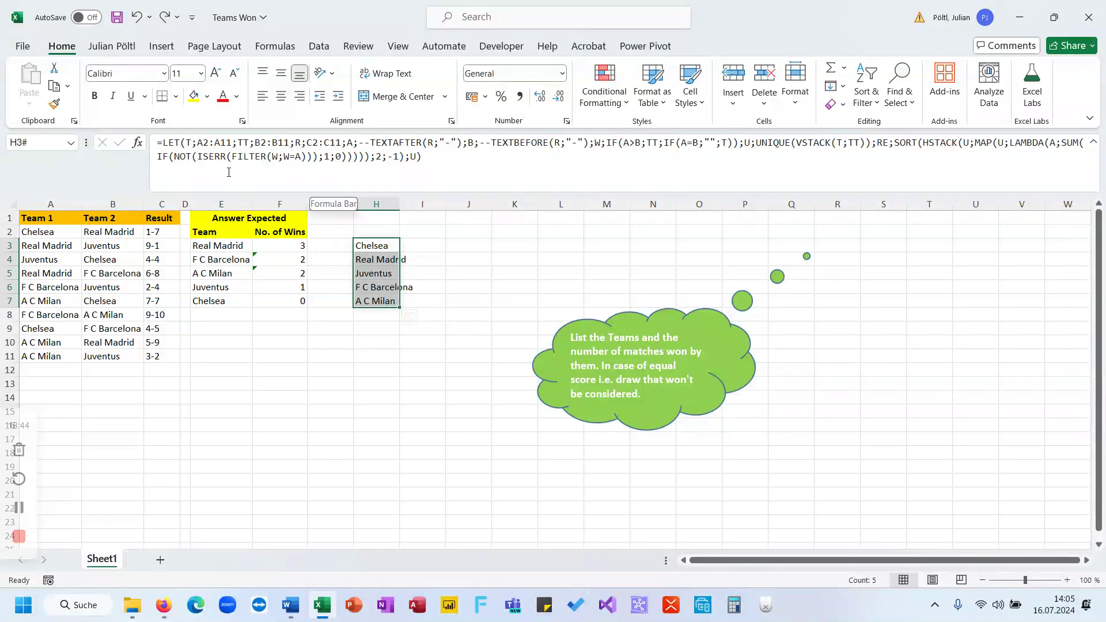
Step: Inspect the 1 and 0 return values of the IF inside SUM in the H3 formula, leaving the formula unedited
double_click(327, 157)
double_click(338, 158)
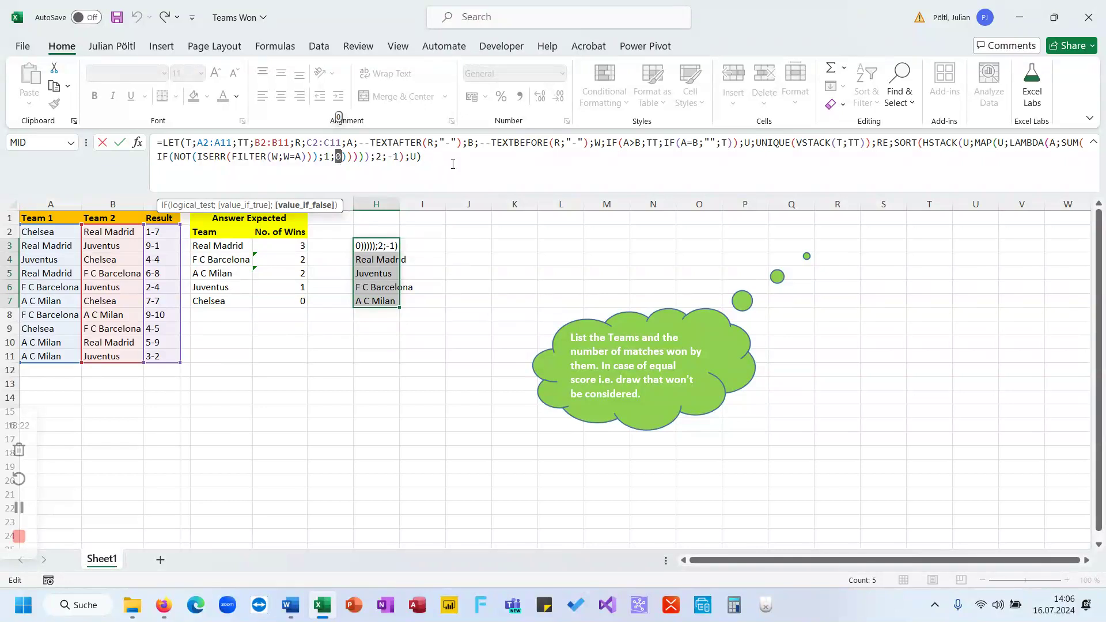
key(ctrl+a)
key(Escape)
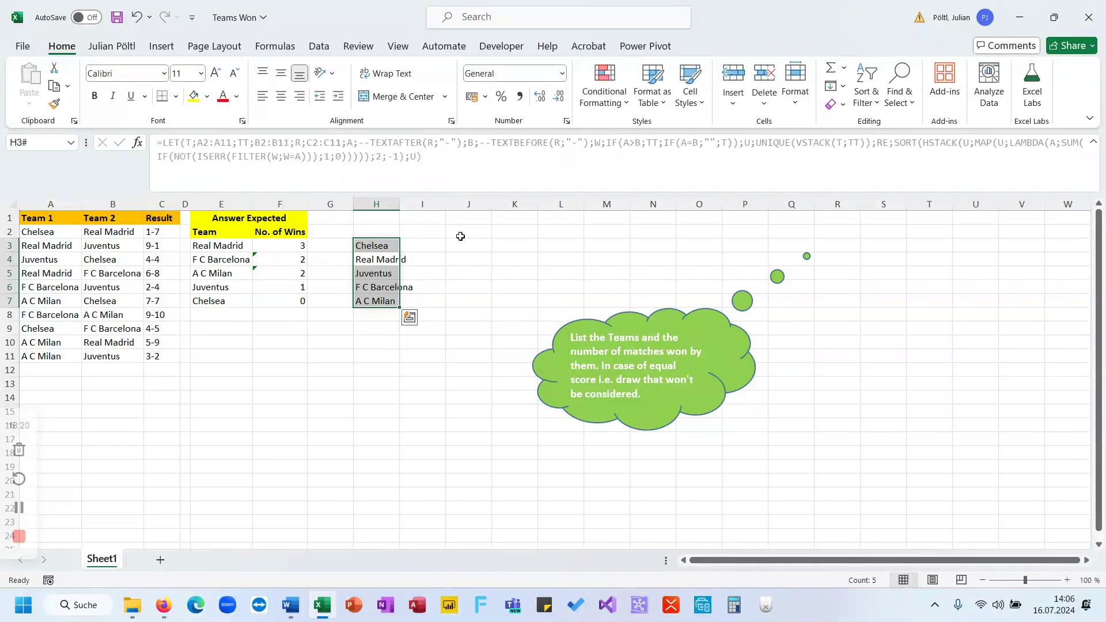
Step: Copy the complete LET formula text from H3 into cell I3
click(437, 239)
click(409, 168)
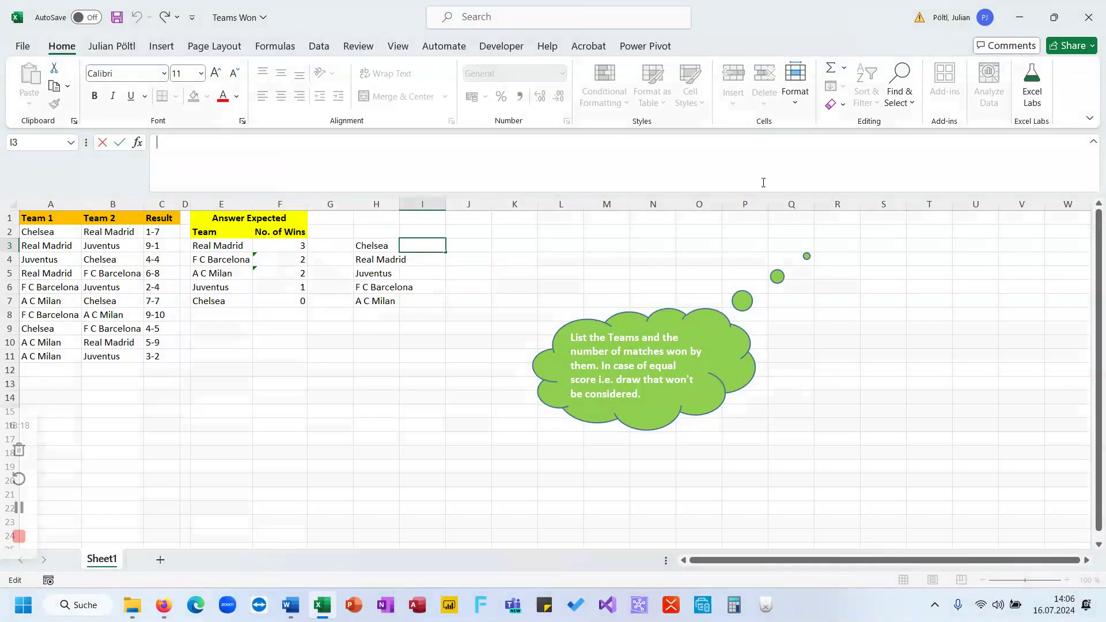
click(369, 245)
click(368, 172)
key(ctrl+a)
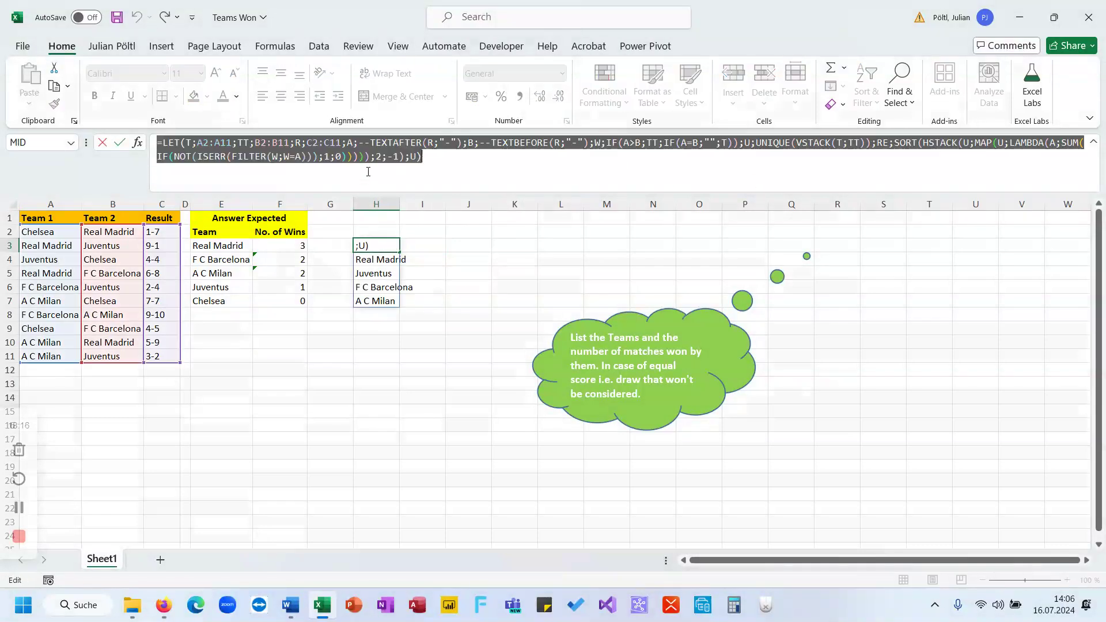
key(ctrl+c)
key(Escape)
key(Right)
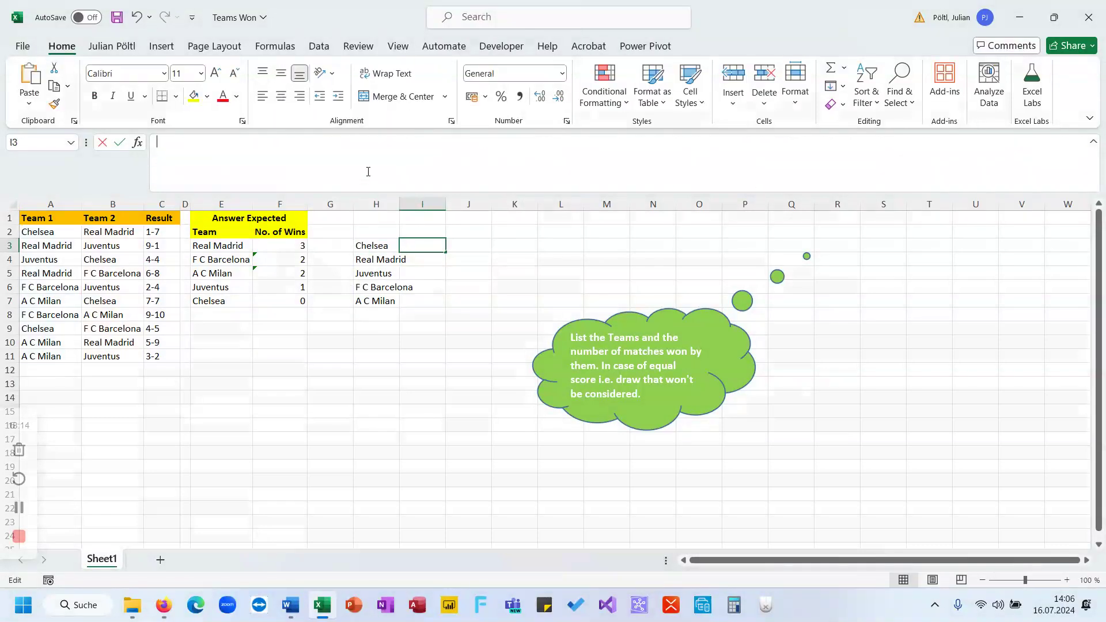
click(368, 172)
key(ctrl+v)
Step: Remove the SORT and HSTACK wrapper around MAP in the I3 formula, along with its trailing sort arguments and the final U
drag(895, 143, 976, 147)
key(BackSpace)
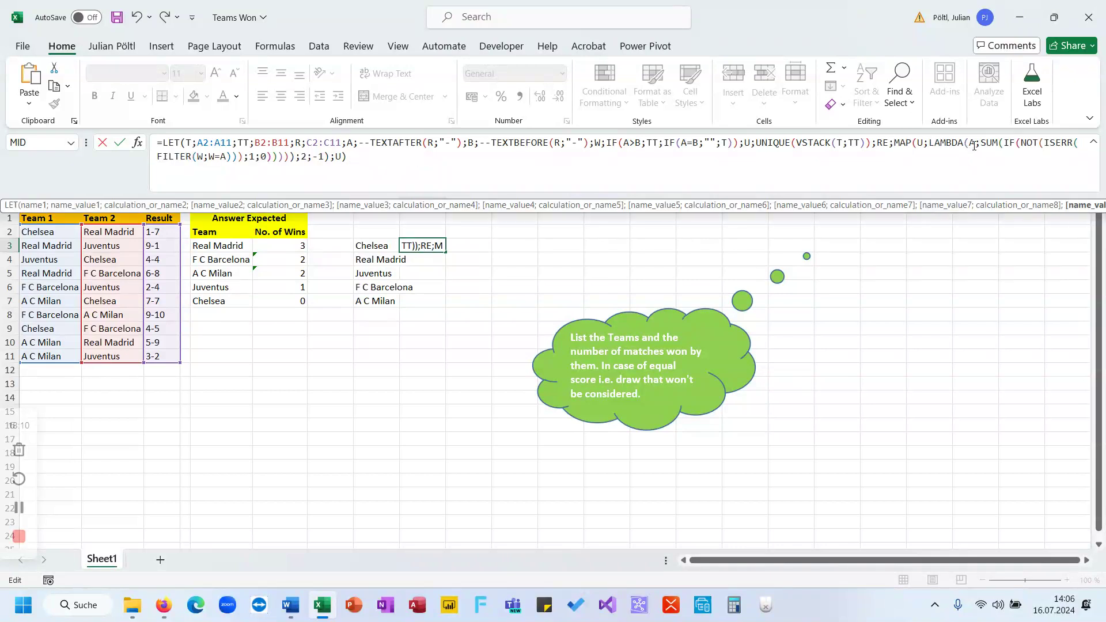
click(858, 172)
key(BackSpace)
key(BackSpace)
key(BackSpace)
key(BackSpace)
key(BackSpace)
key(BackSpace)
key(BackSpace)
key(BackSpace)
key(BackSpace)
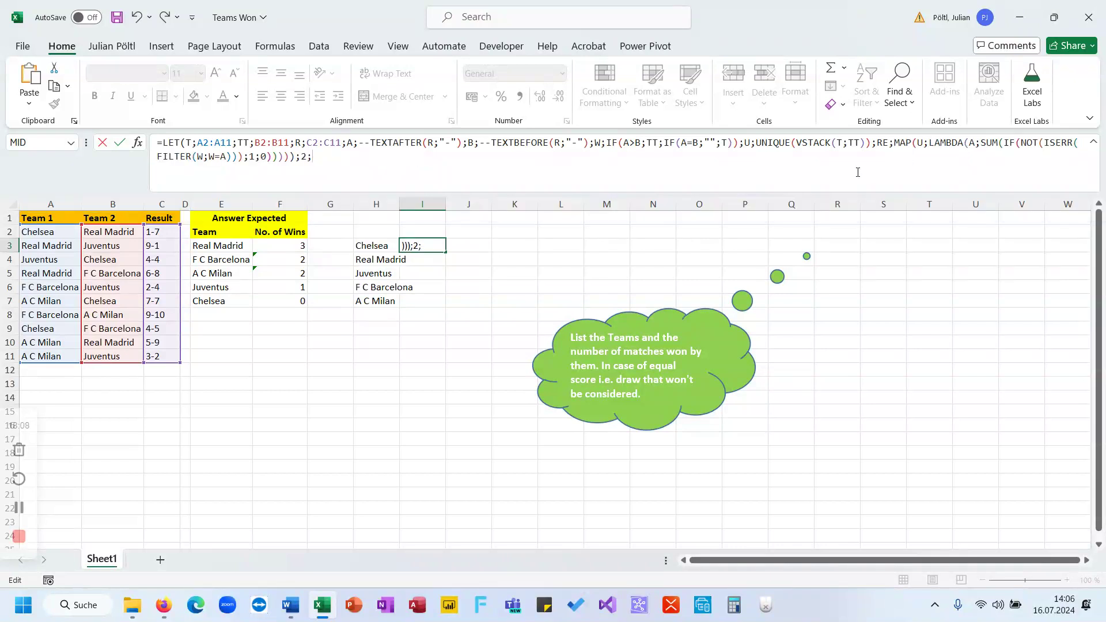
key(Return)
key(Return)
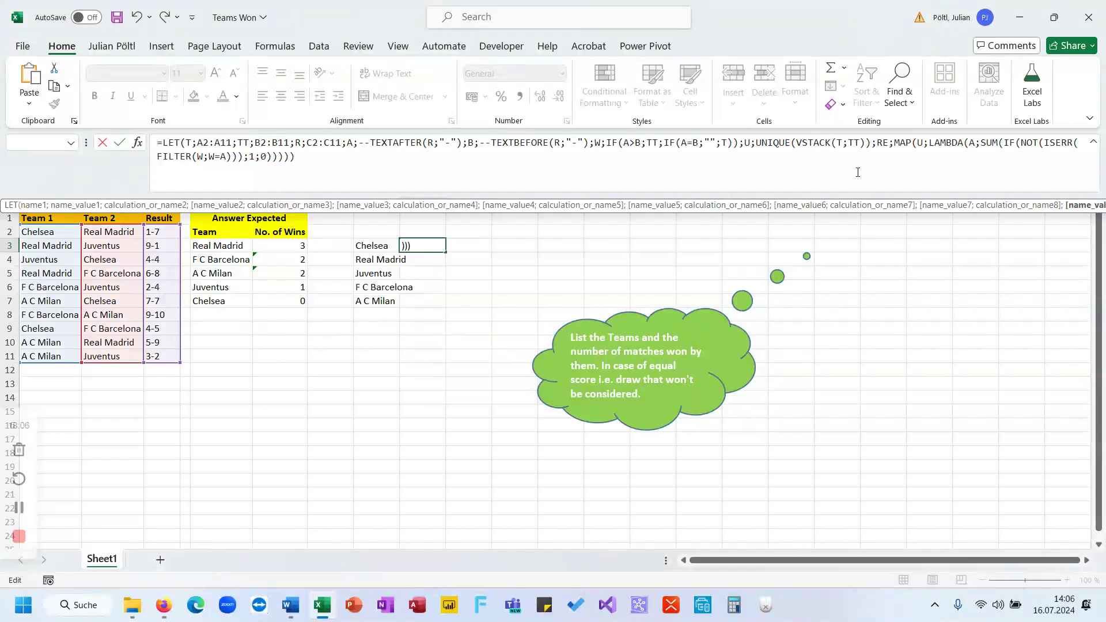
Step: Delete the RE variable name from the I3 formula so that MAP is the final output, and enter the formula
text(;RE)
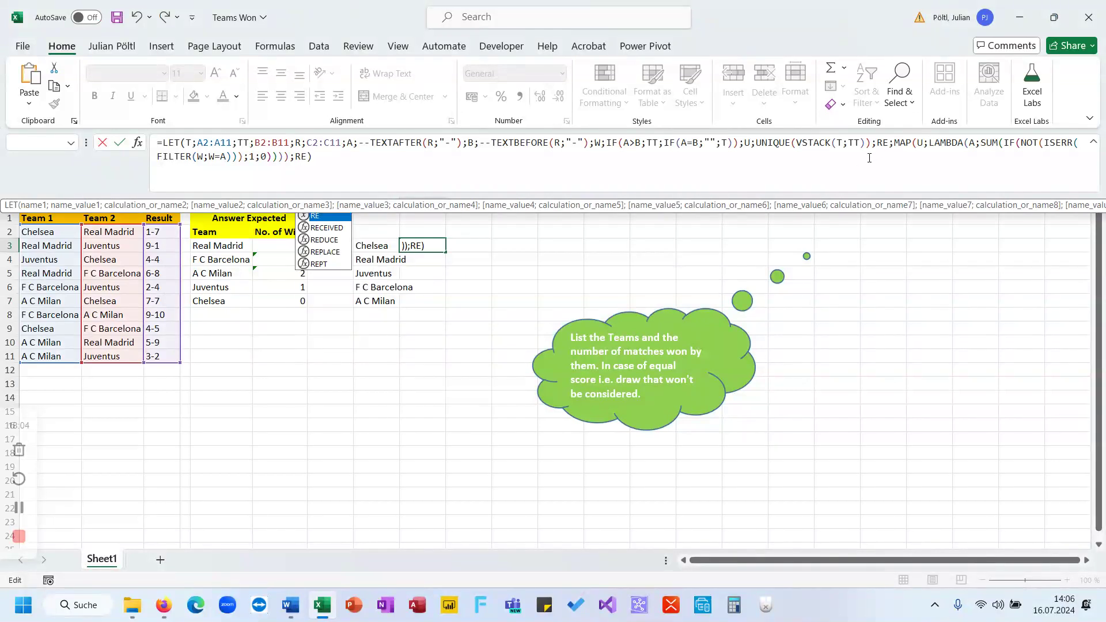
key(BackSpace)
key(BackSpace)
key(BackSpace)
double_click(885, 144)
key(BackSpace)
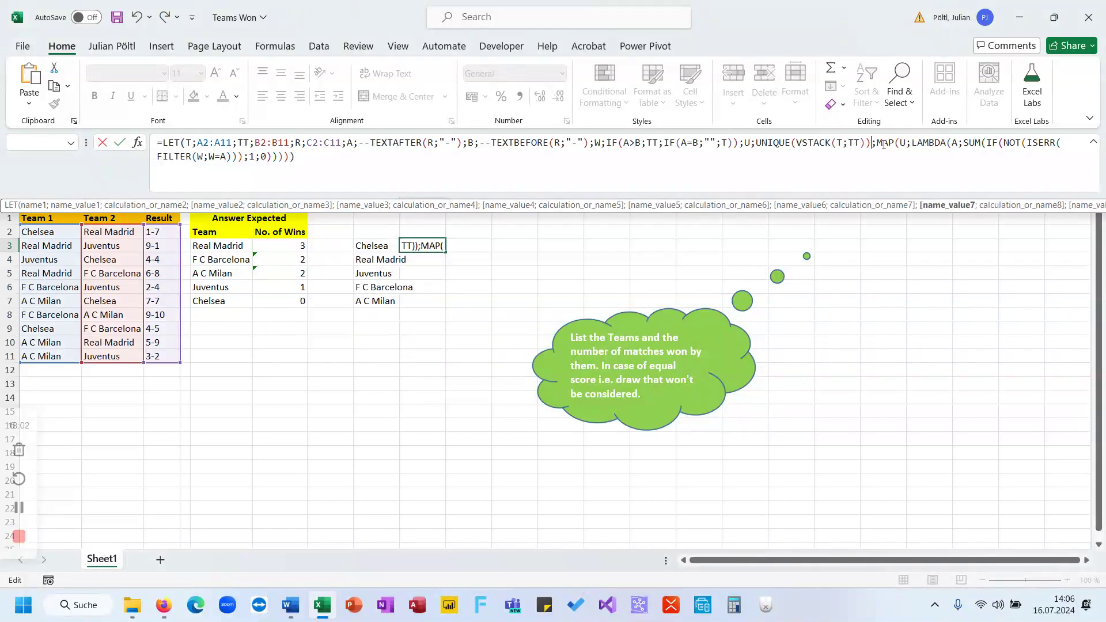
key(ctrl+Return)
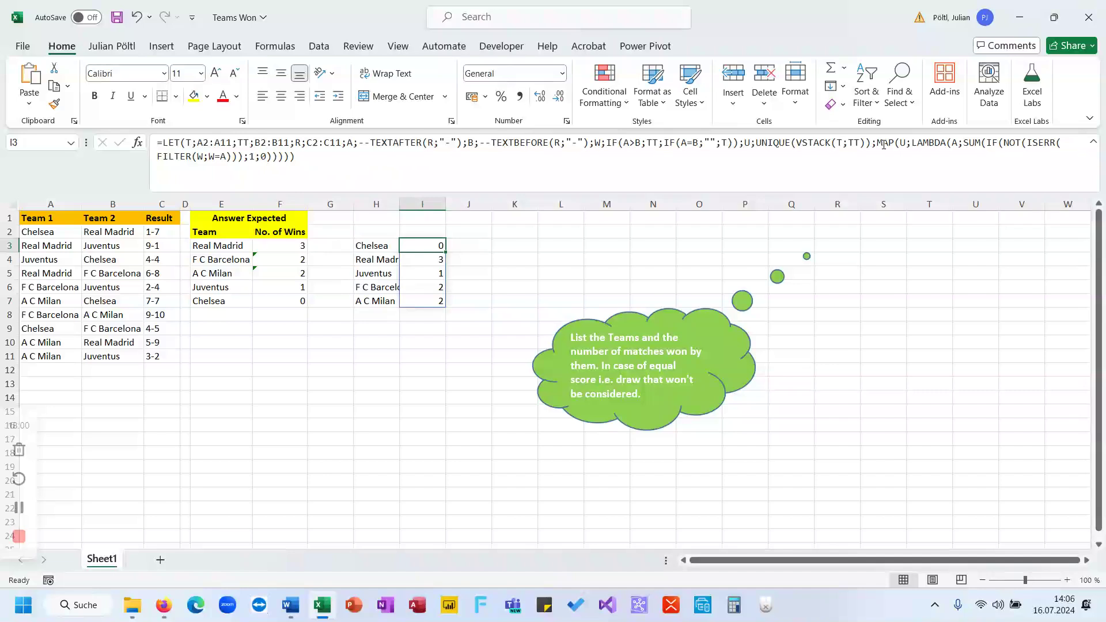
Step: Replace the array U in the MAP function of I3 with the text "Chelse"
double_click(909, 144)
text("Che)
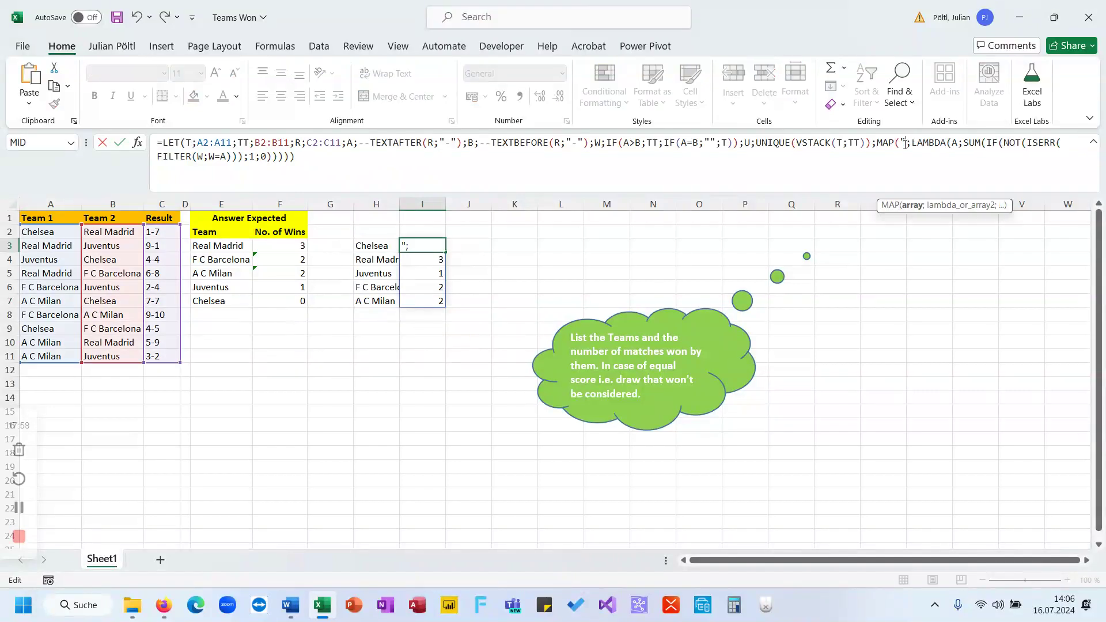
text(elsea")
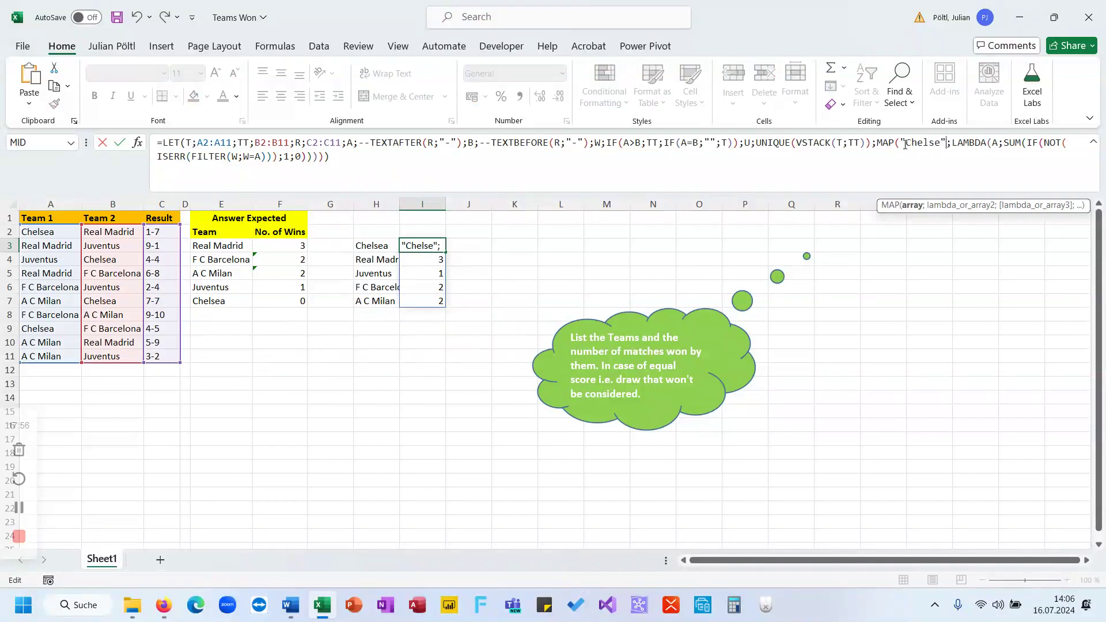
key(Return)
key(Up)
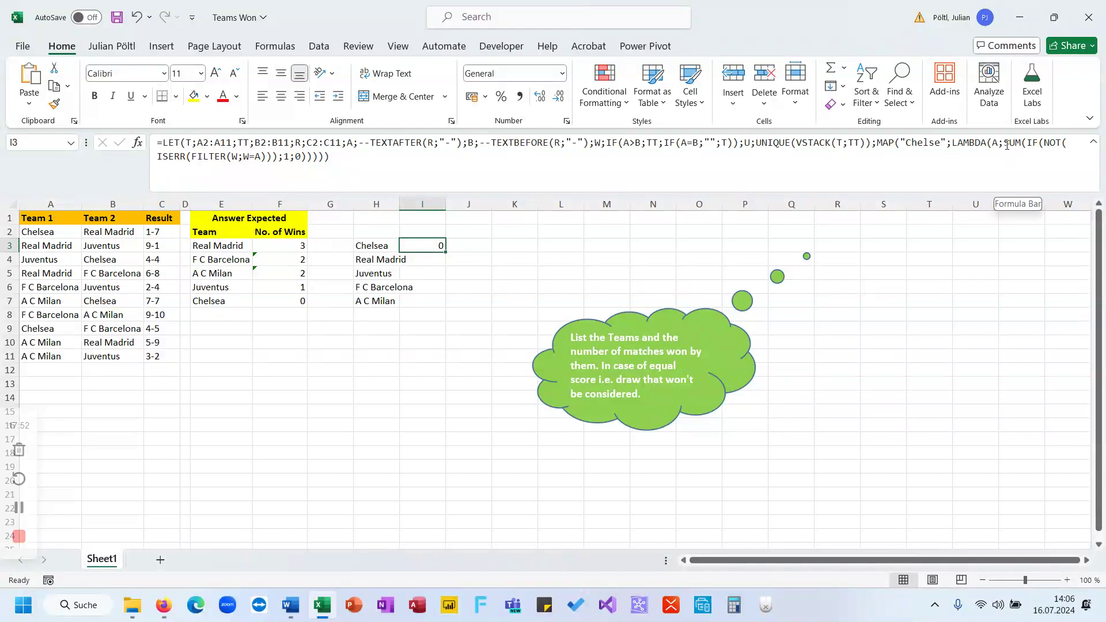
Step: Reduce the LAMBDA calculation in I3 to FILTER(W;W=A) by removing the SUM, IF, NOT and ISERR functions
click(1031, 145)
drag(1031, 144, 188, 157)
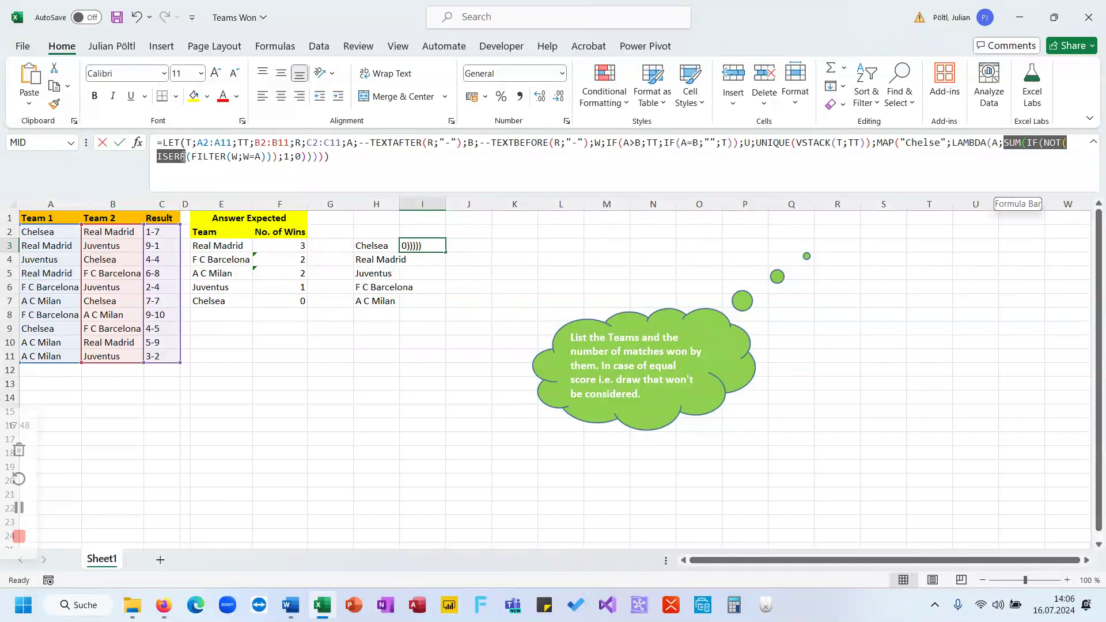
key(Delete)
drag(209, 159, 168, 161)
key(Delete)
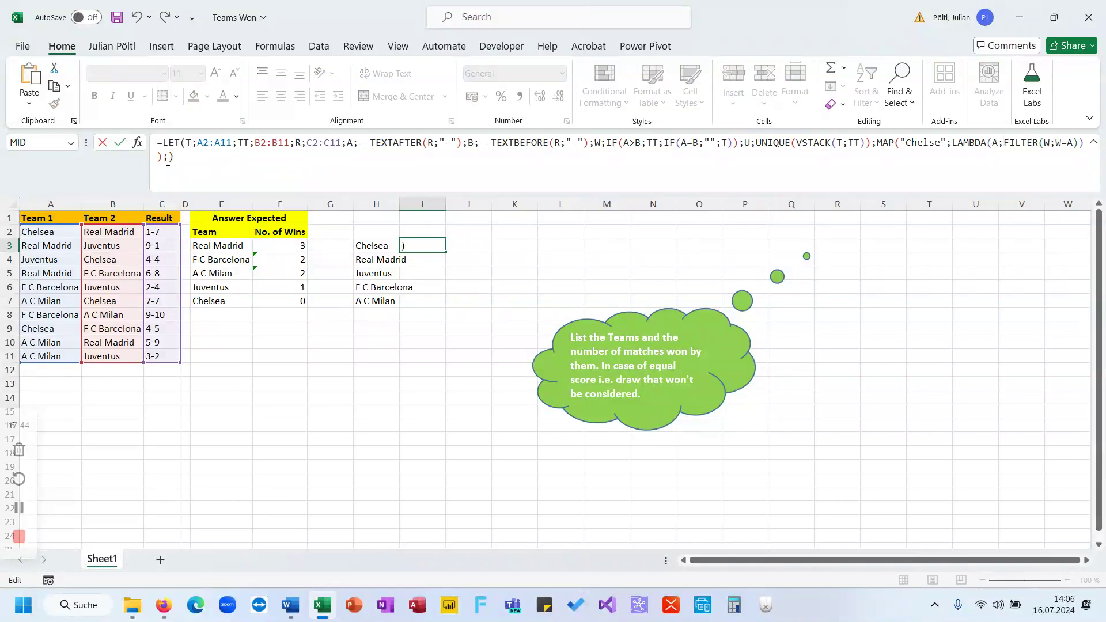
key(Return)
key(Up)
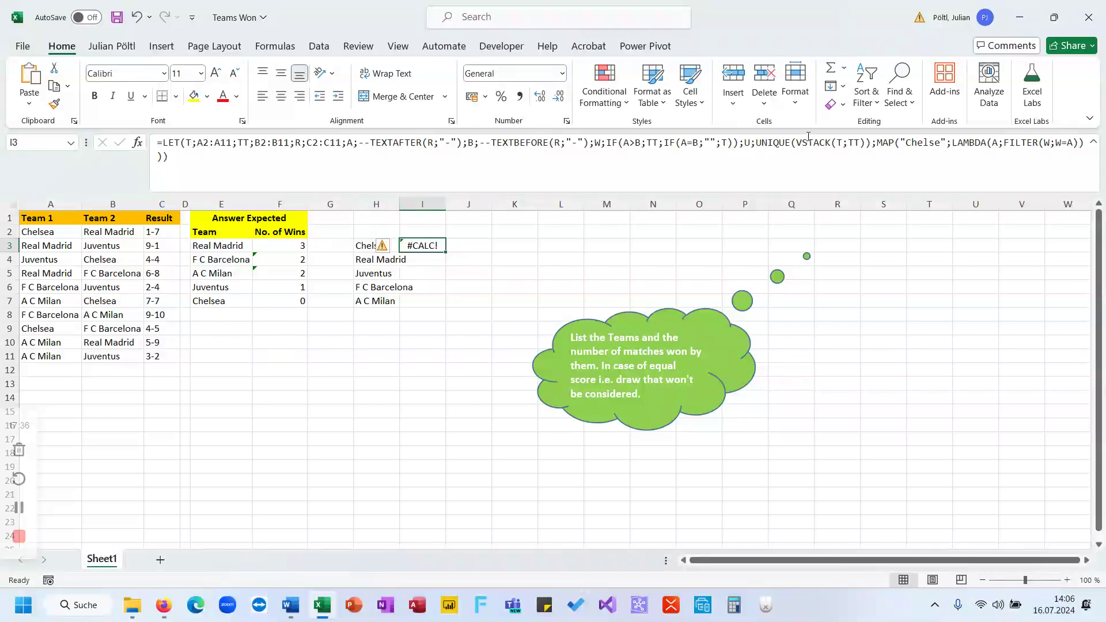
Step: Wrap FILTER(W;W=A) in the I3 formula in an ISERR function
click(1005, 146)
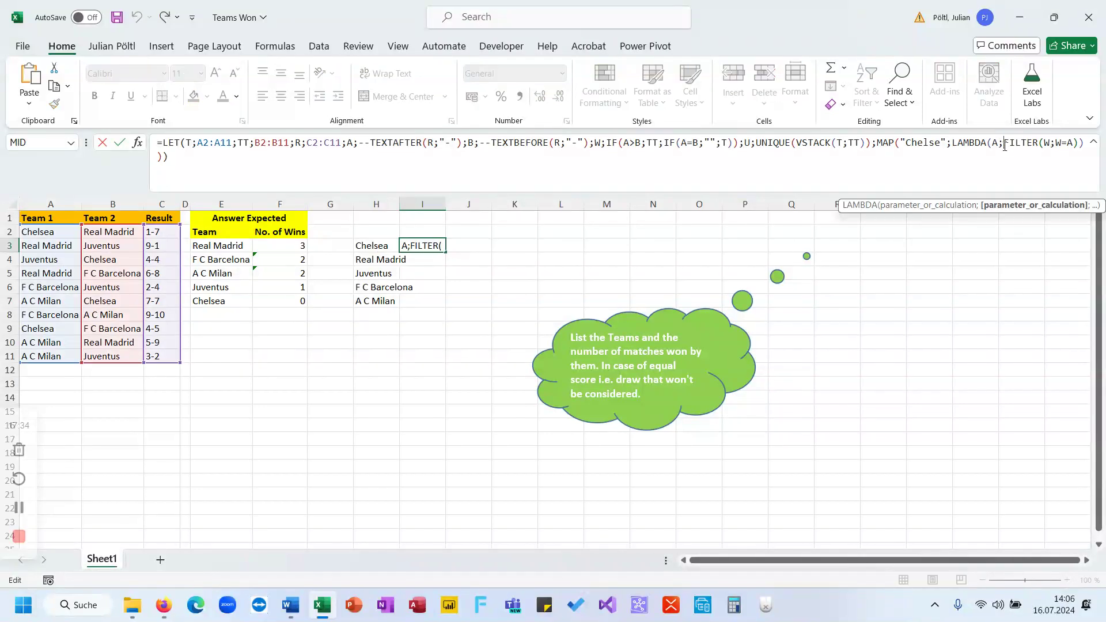
text(ISERR()
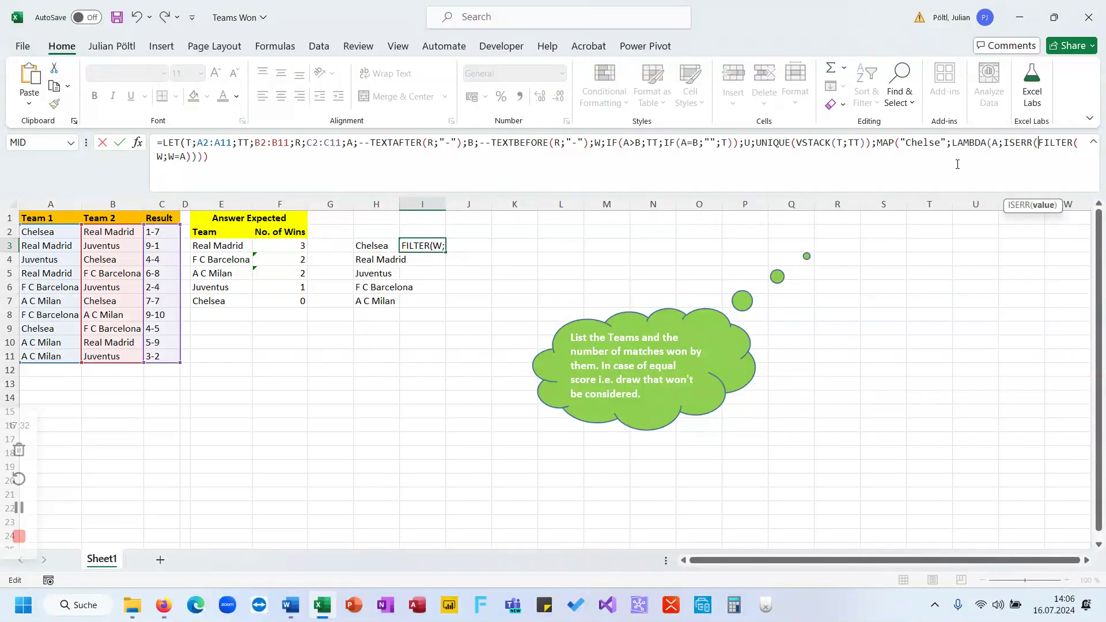
click(956, 164)
text())
key(Return)
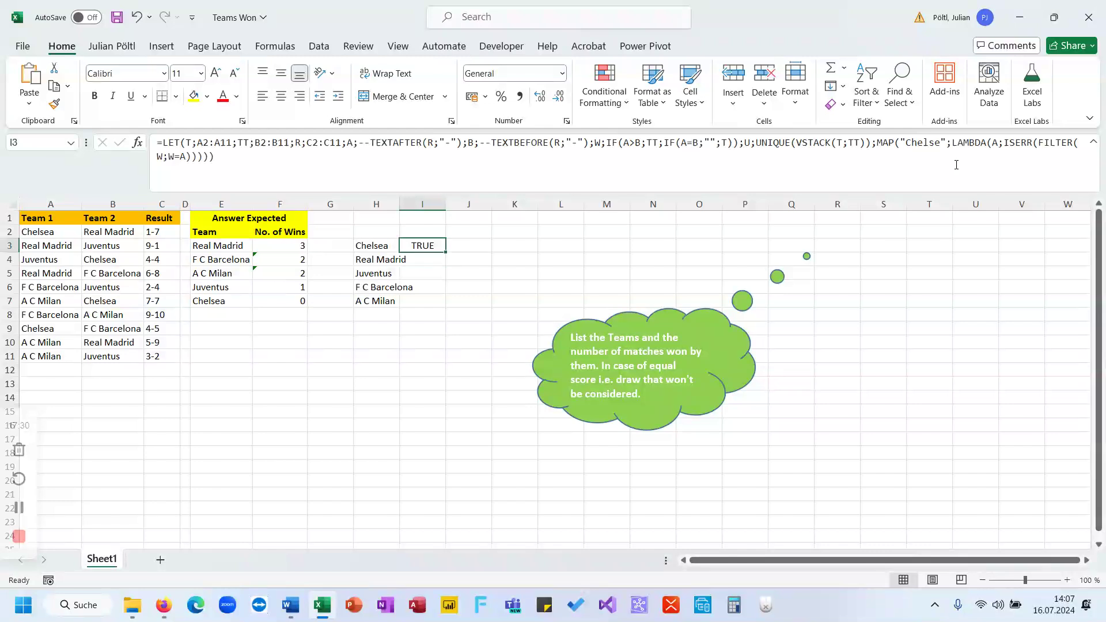
Step: Wrap the ISERR expression in the I3 formula in a NOT function
click(1005, 142)
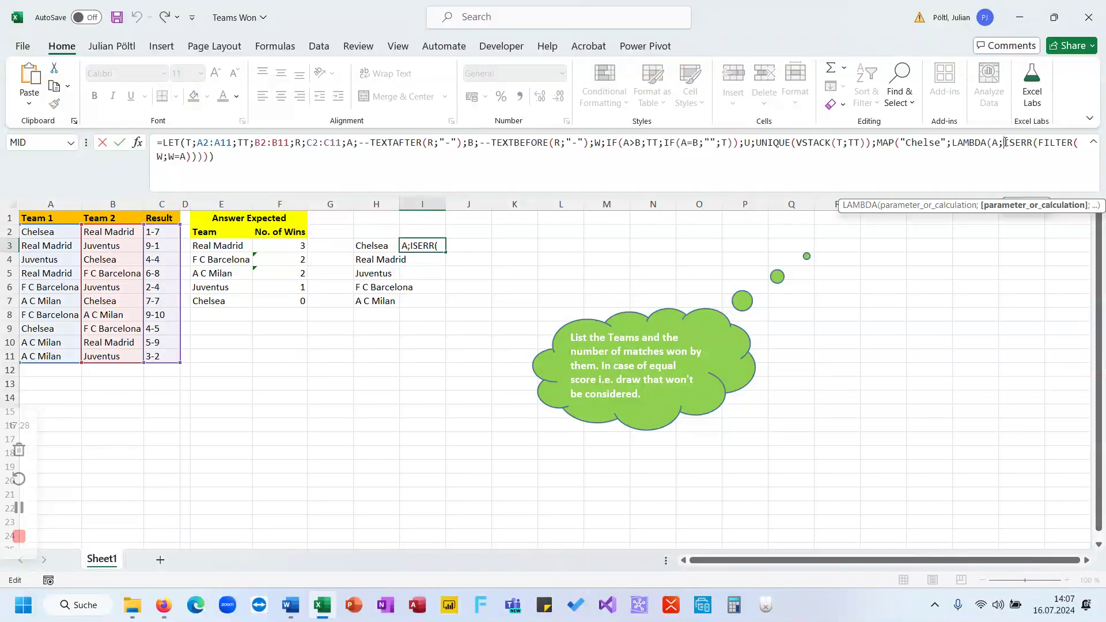
text(N)
key(BackSpace)
text(not()
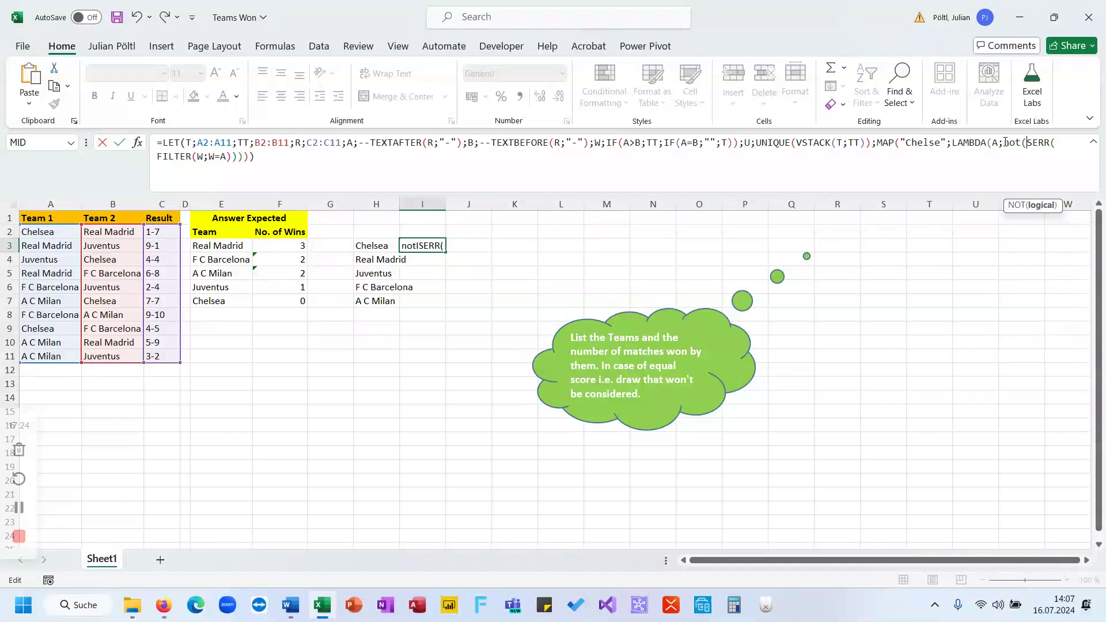
click(978, 161)
text())
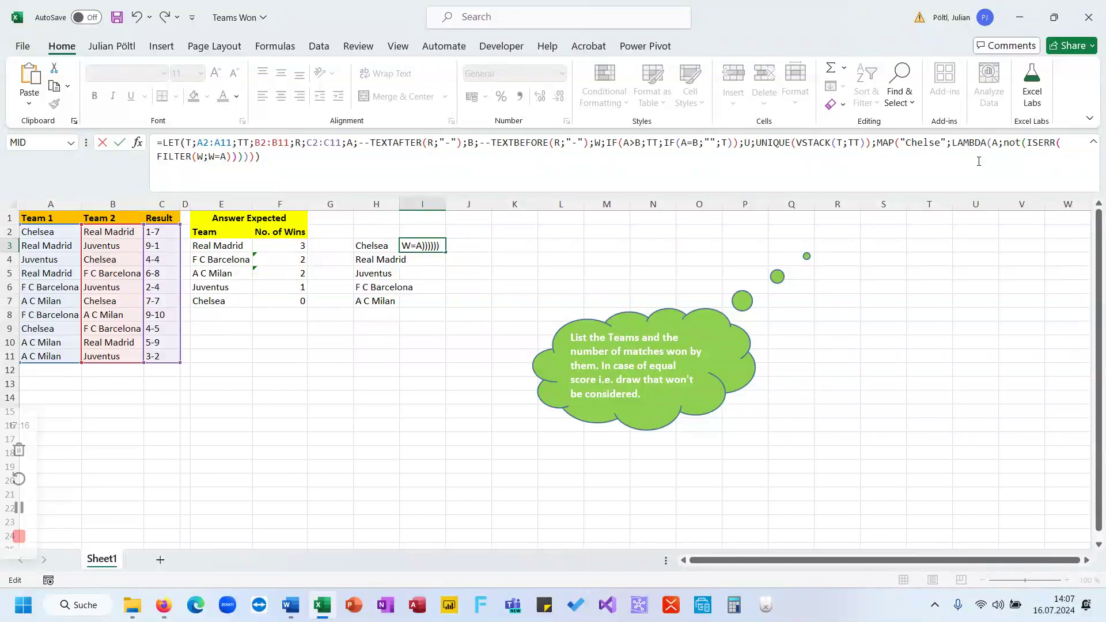
key(ctrl+Return)
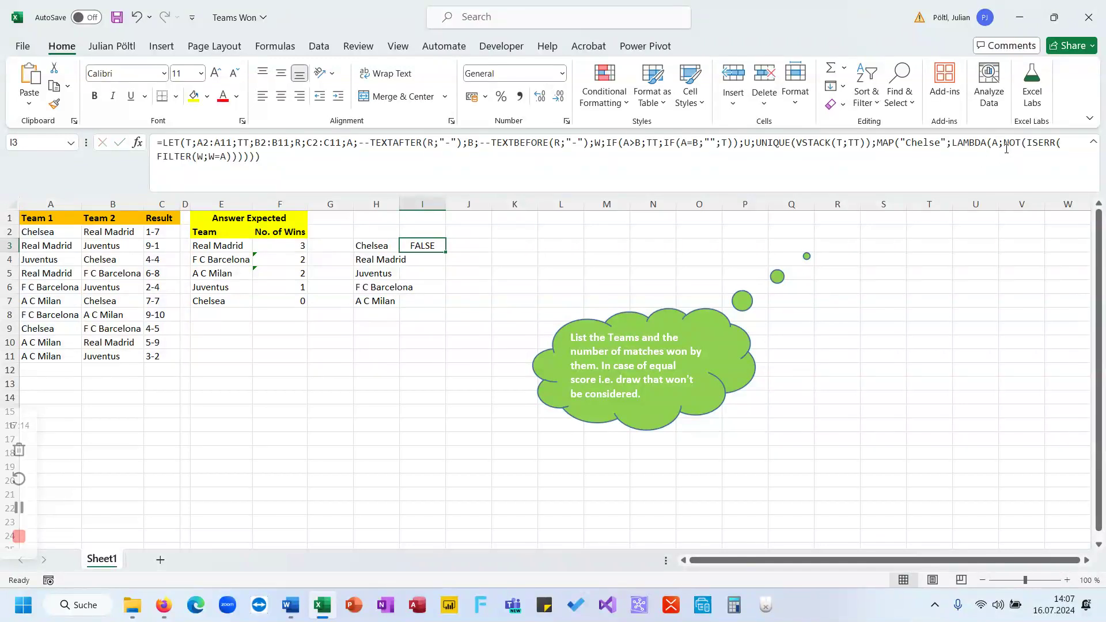
Step: Wrap the NOT expression in I3 in an IF function that returns 1 if true and 0 if false
click(1005, 145)
text(if()
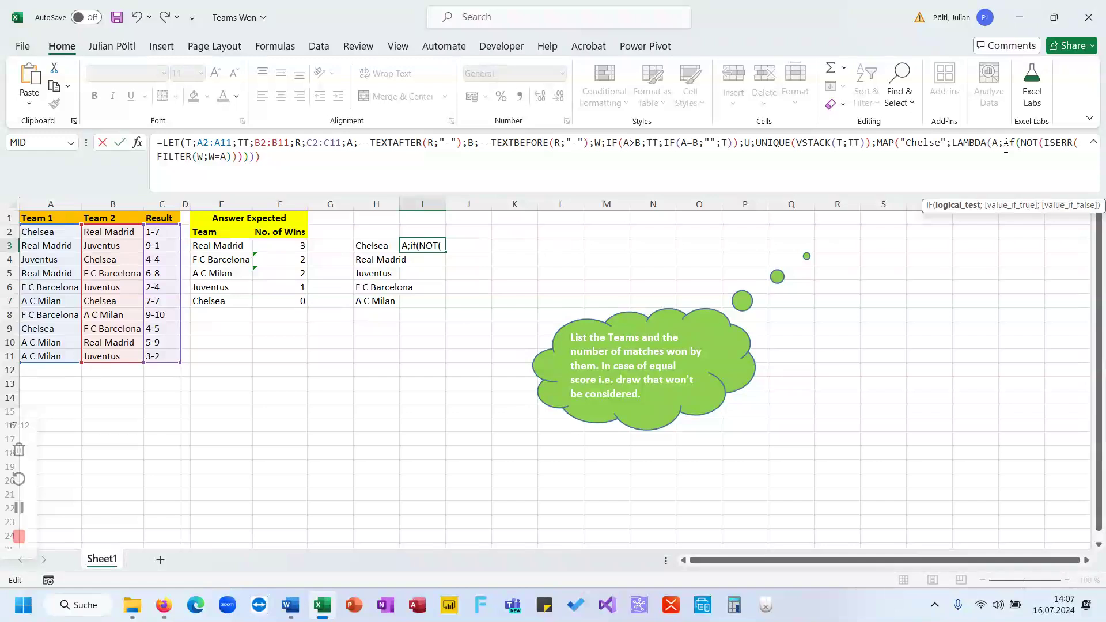
key(ctrl+End)
key(BackSpace)
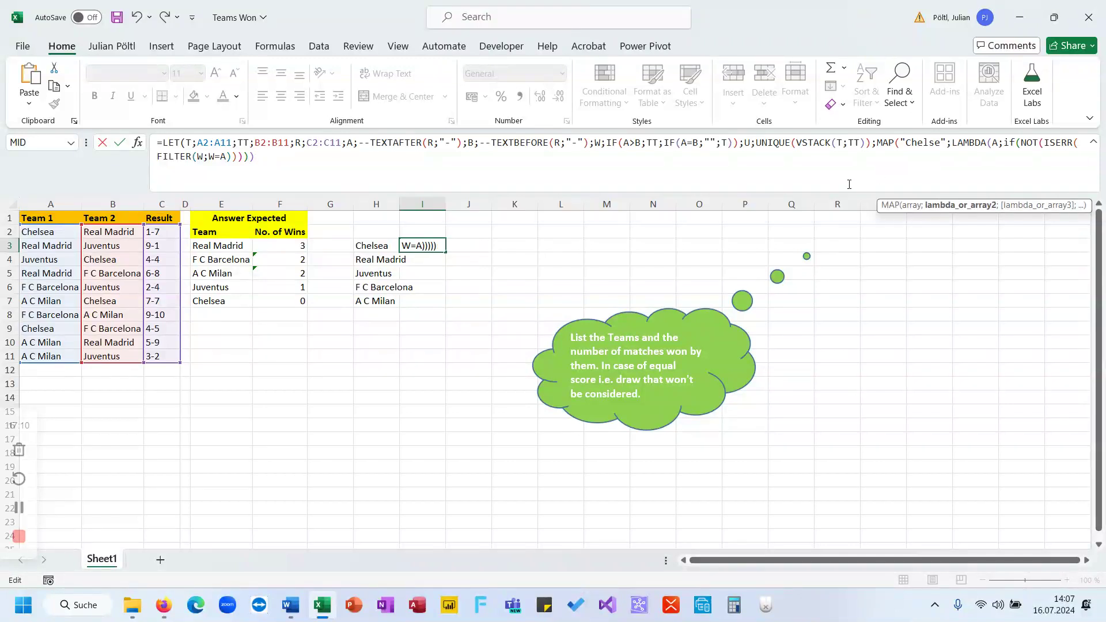
key(BackSpace)
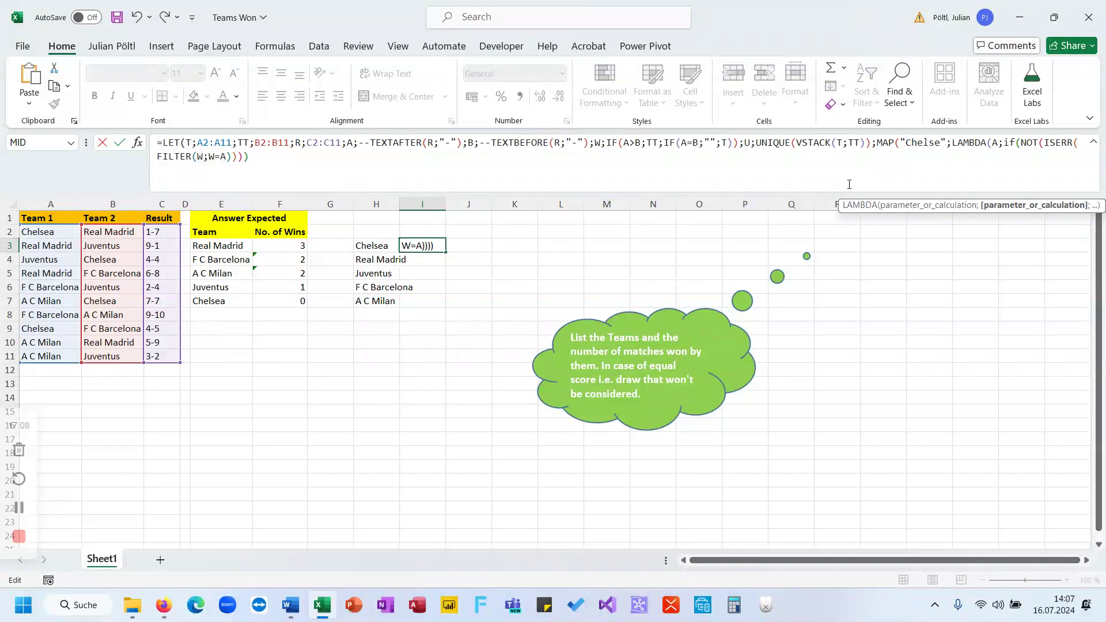
text()))
key(BackSpace)
key(BackSpace)
key(BackSpace)
key(BackSpace)
text();1;)
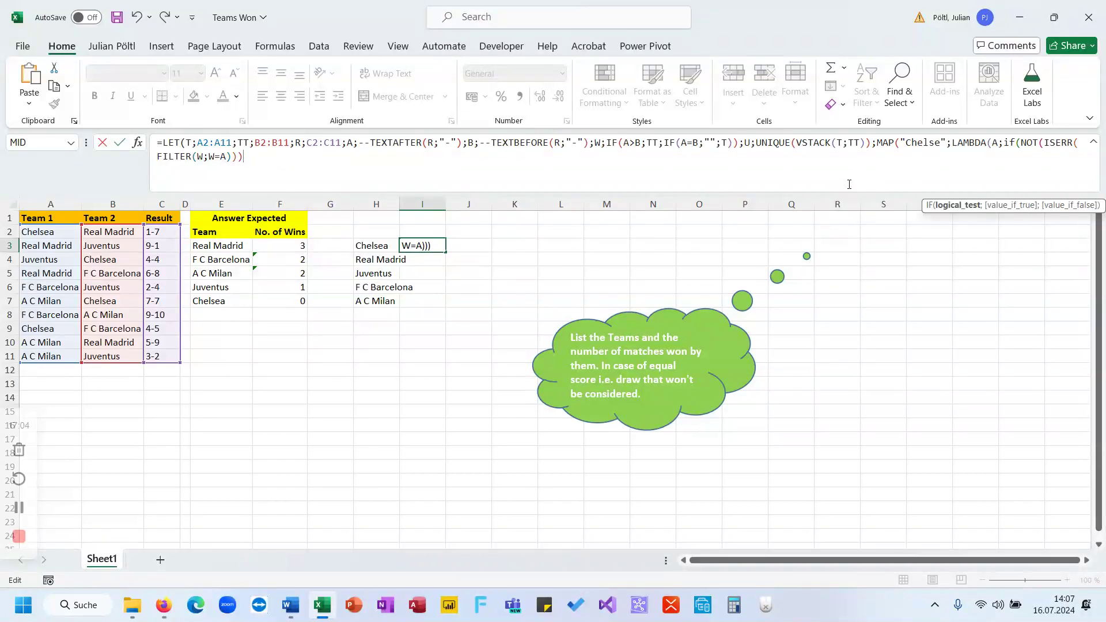
text(0))
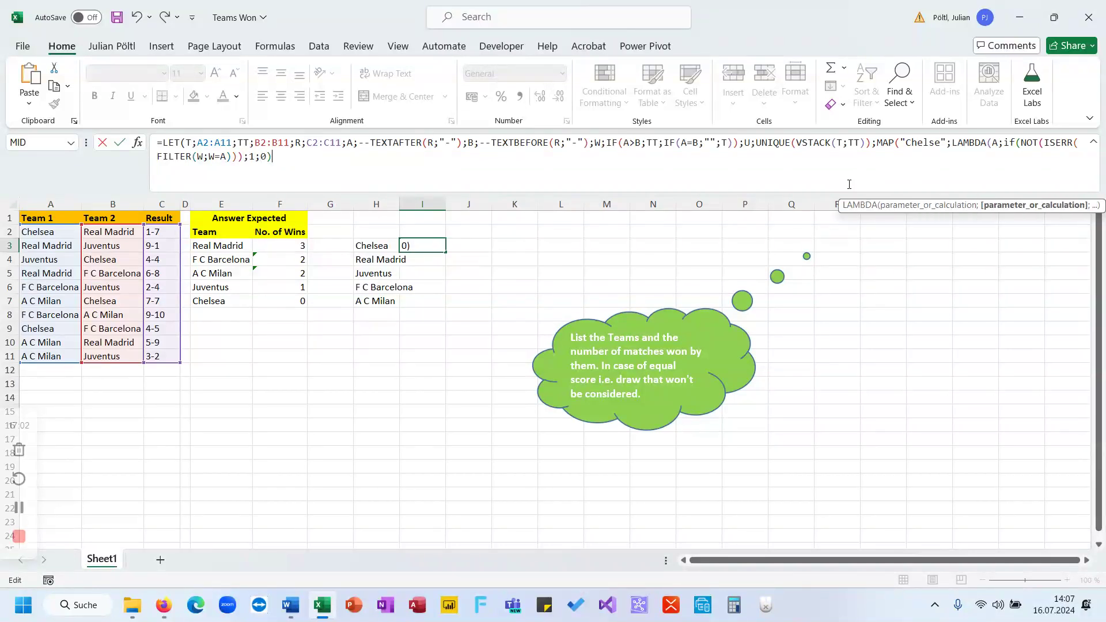
text())))
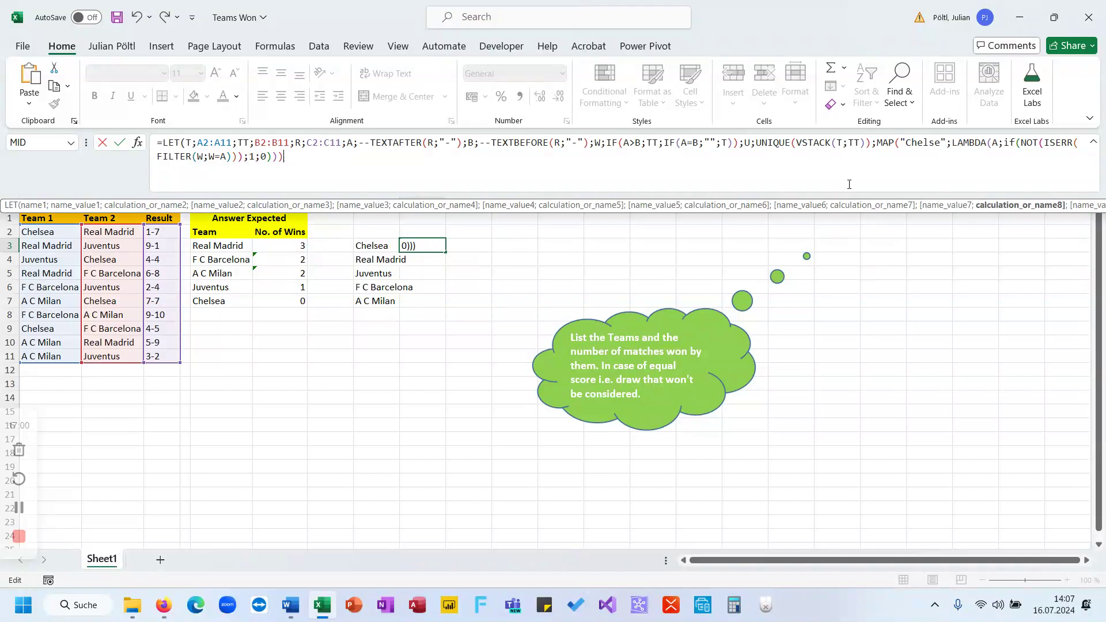
key(Return)
key(Up)
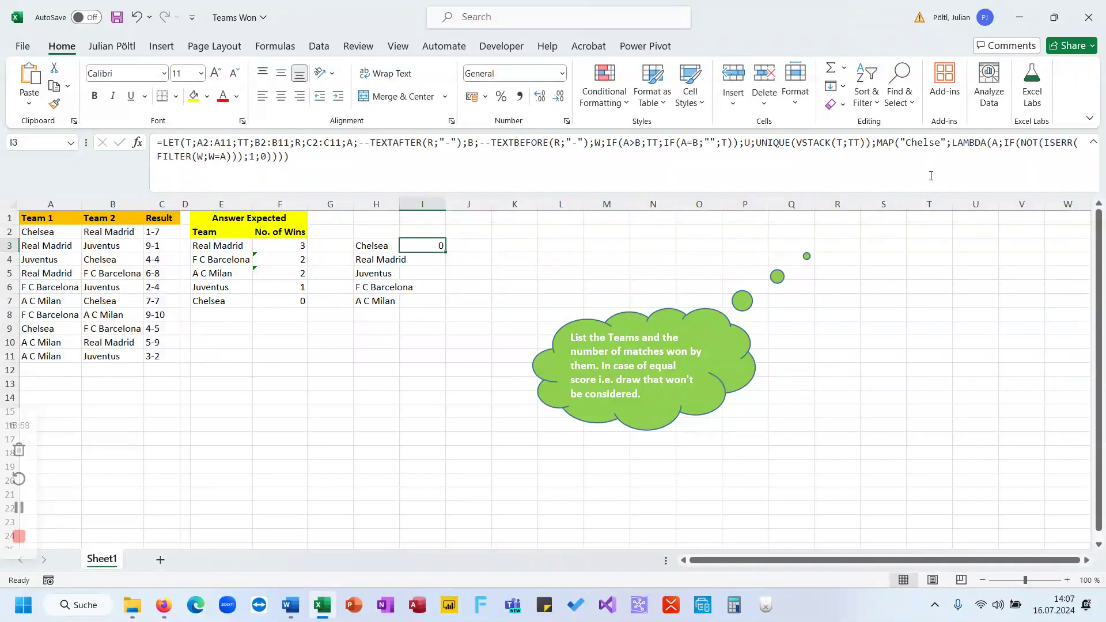
Step: Correct the MAP text in the I3 formula to "Chelsea"
double_click(912, 145)
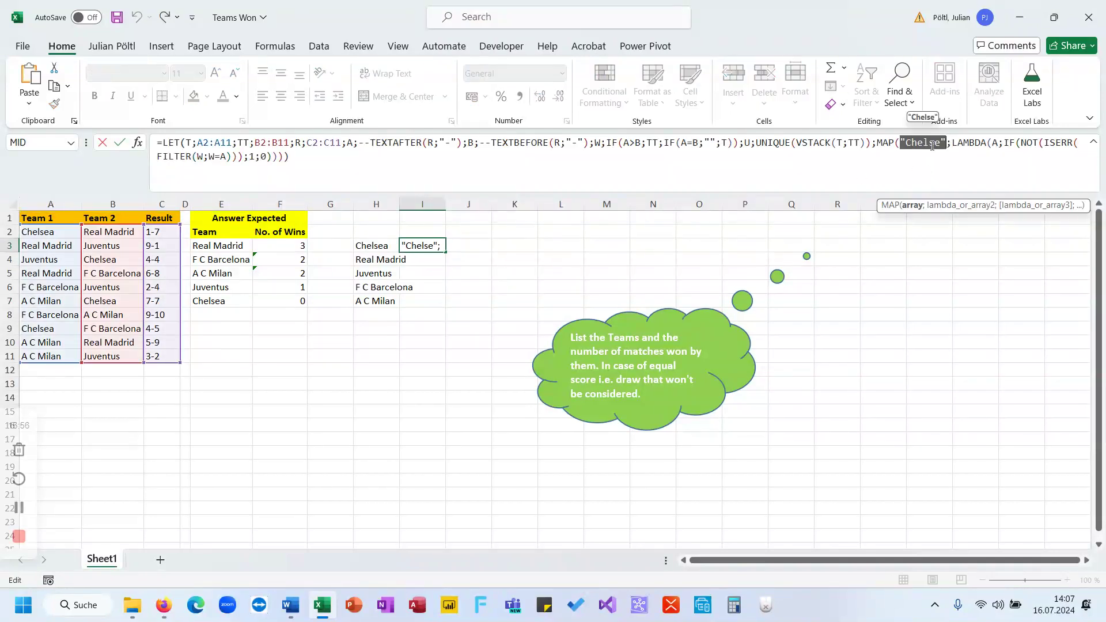
click(942, 145)
key(BackSpace)
text(ea)
key(Return)
key(Up)
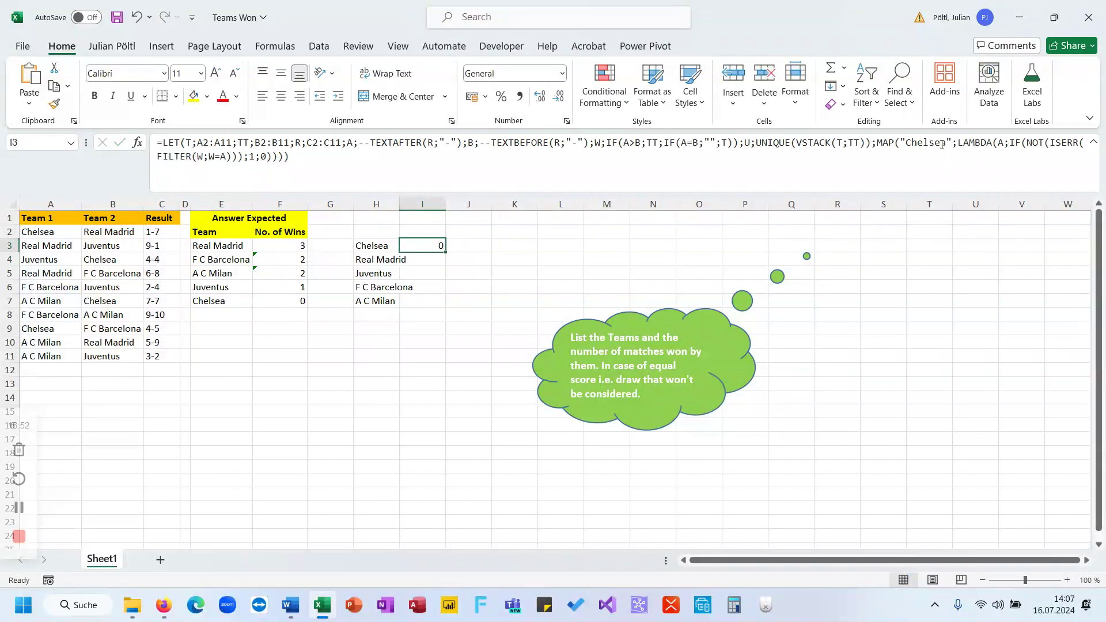
Step: Replace the MAP text in the I3 formula with "Real Madrid"
click(946, 146)
drag(945, 145, 909, 145)
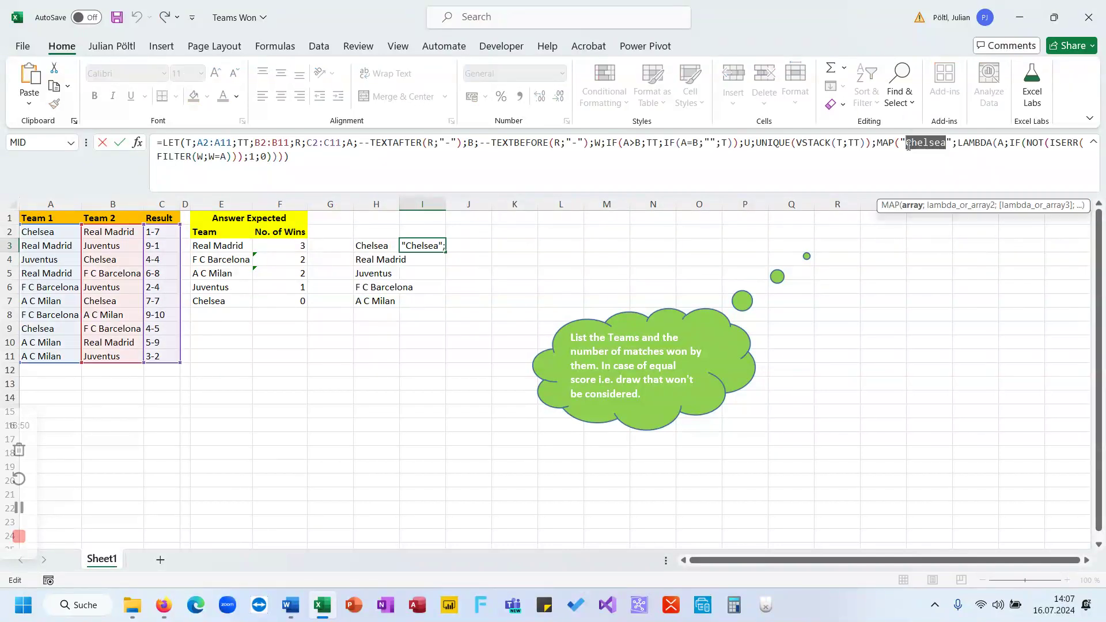
text(Real M)
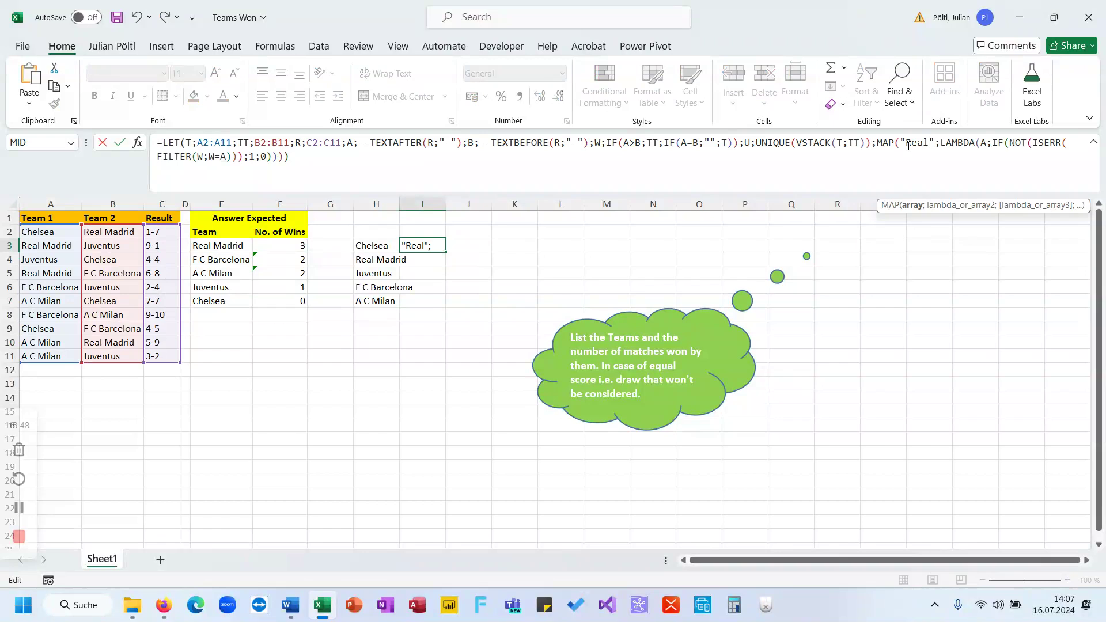
text(adrid)
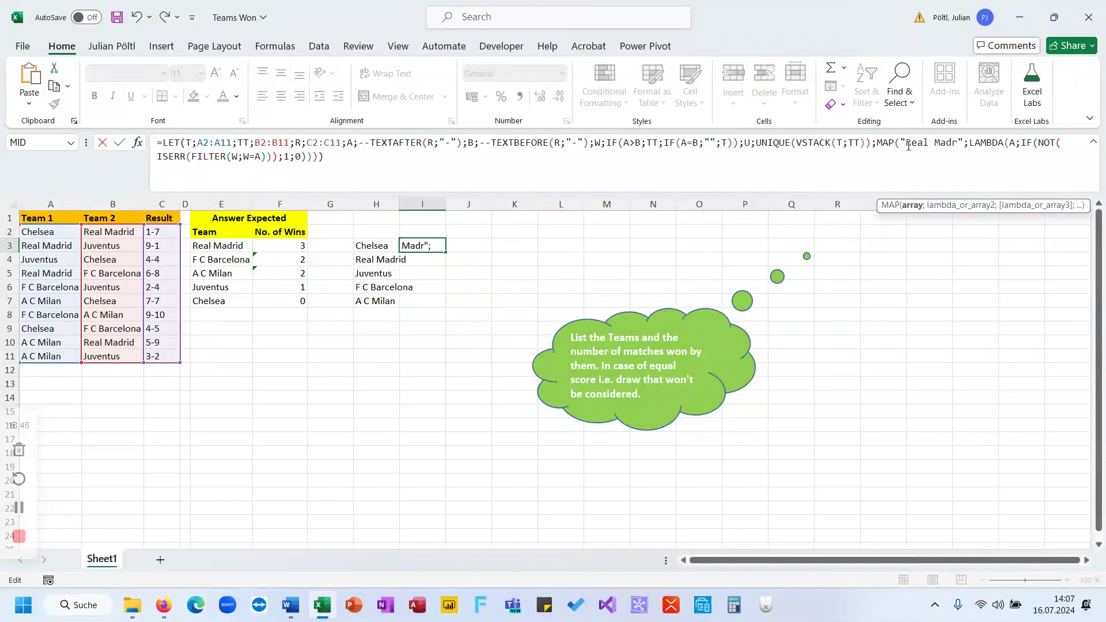
key(Return)
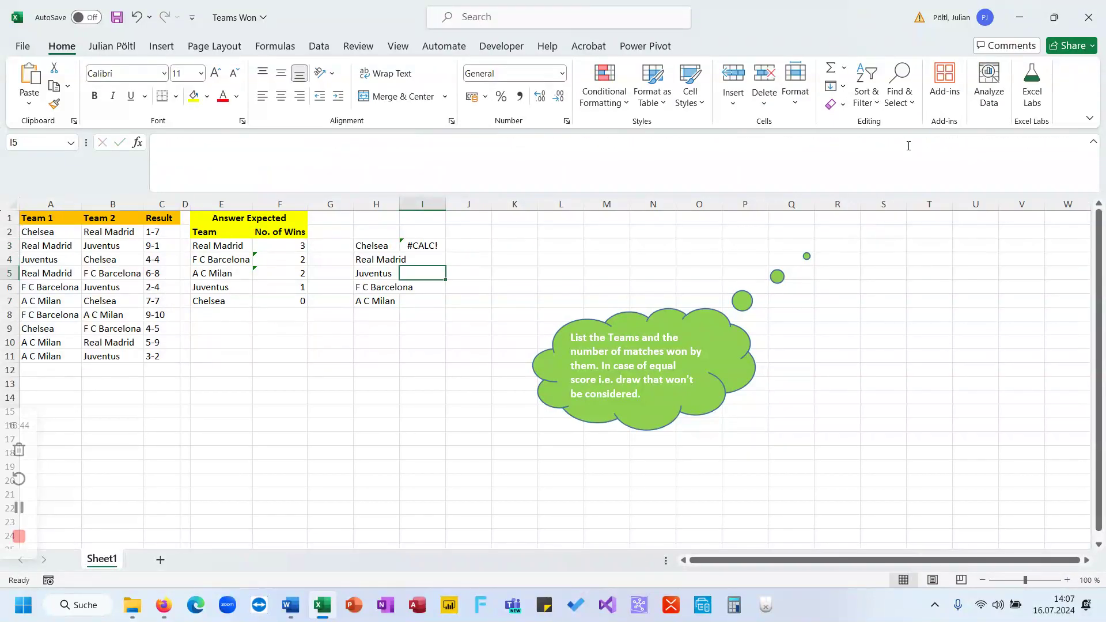
Step: Replace the MAP text in the I3 formula with the Real Madrid text from cell E3
key(Up)
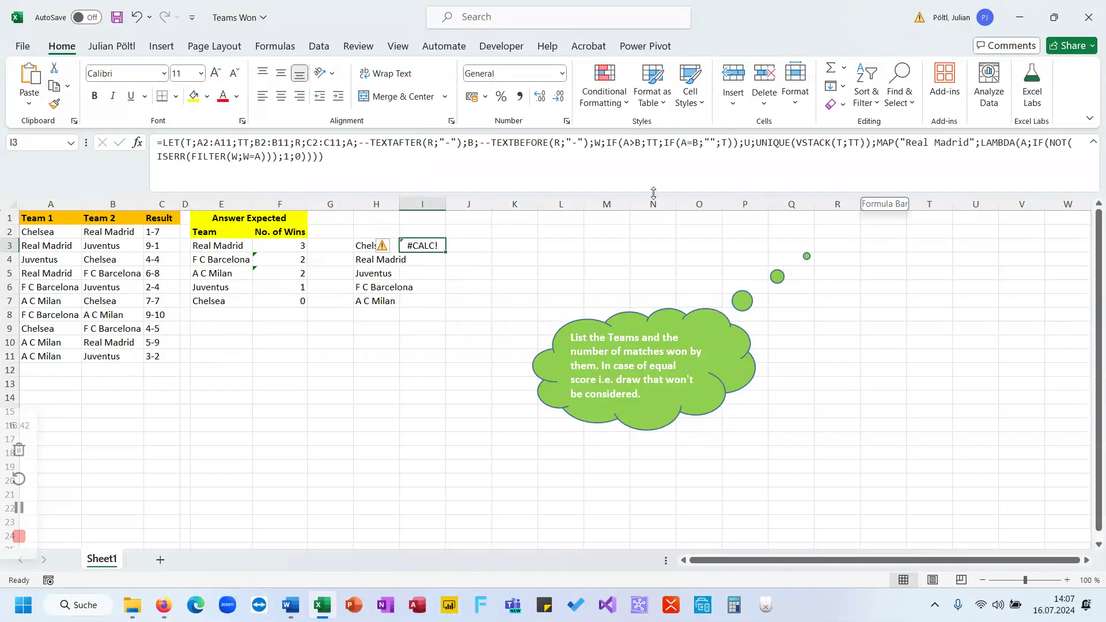
click(224, 247)
click(224, 159)
drag(224, 159, 162, 148)
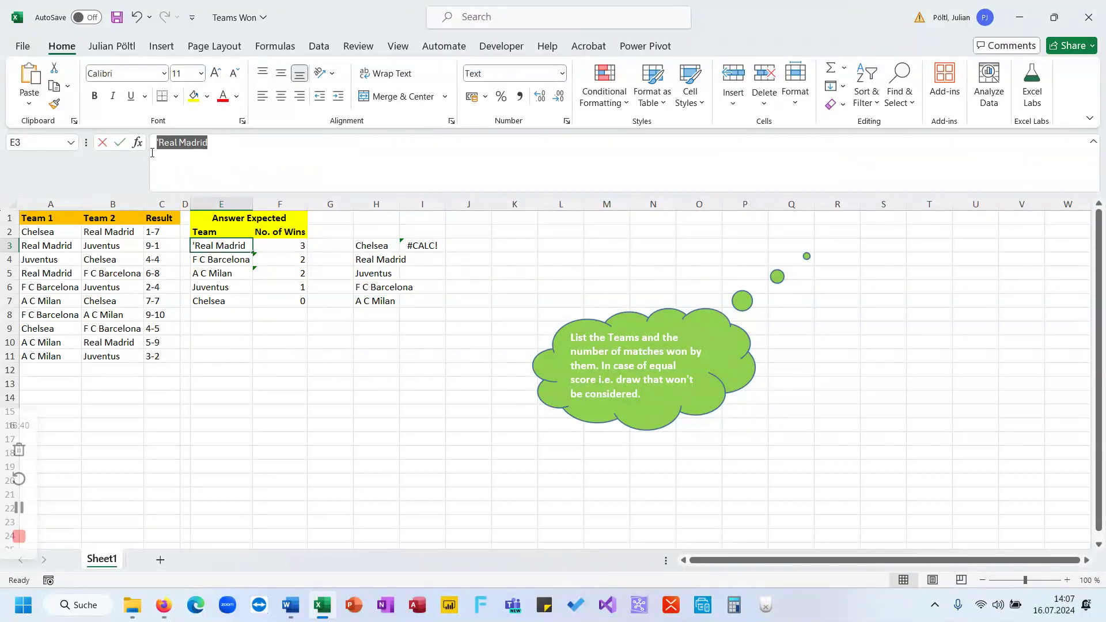
key(Escape)
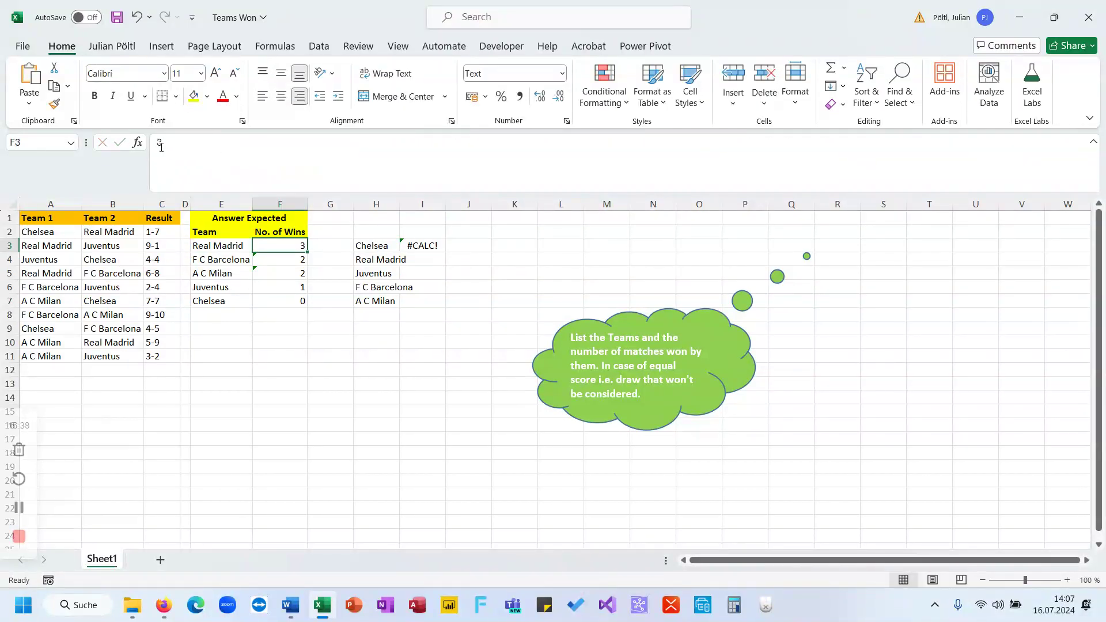
click(423, 246)
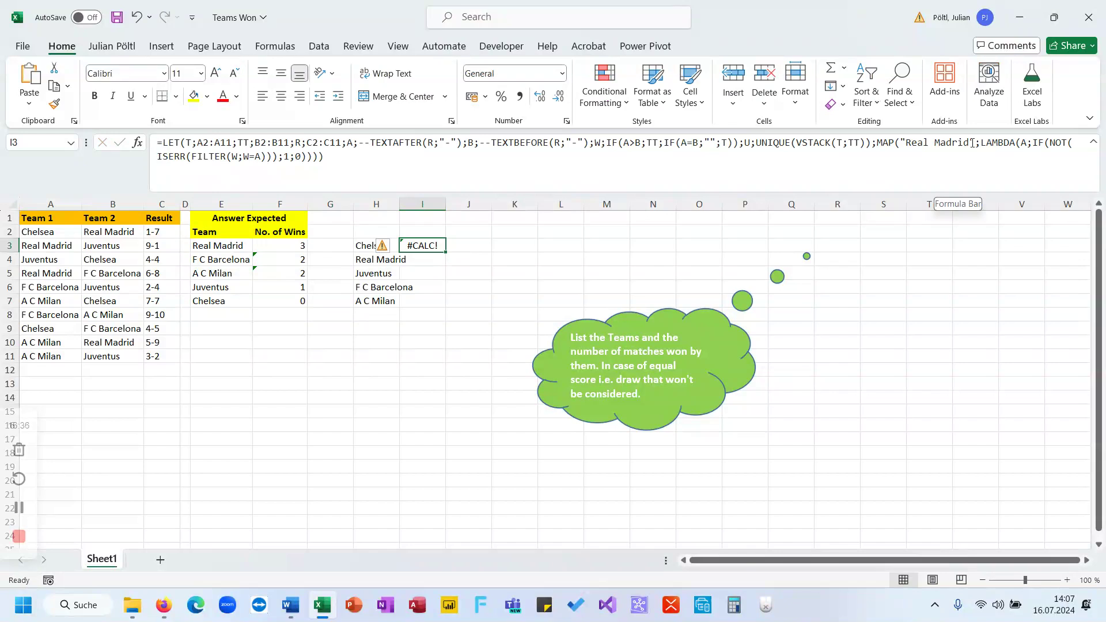
drag(971, 142, 908, 145)
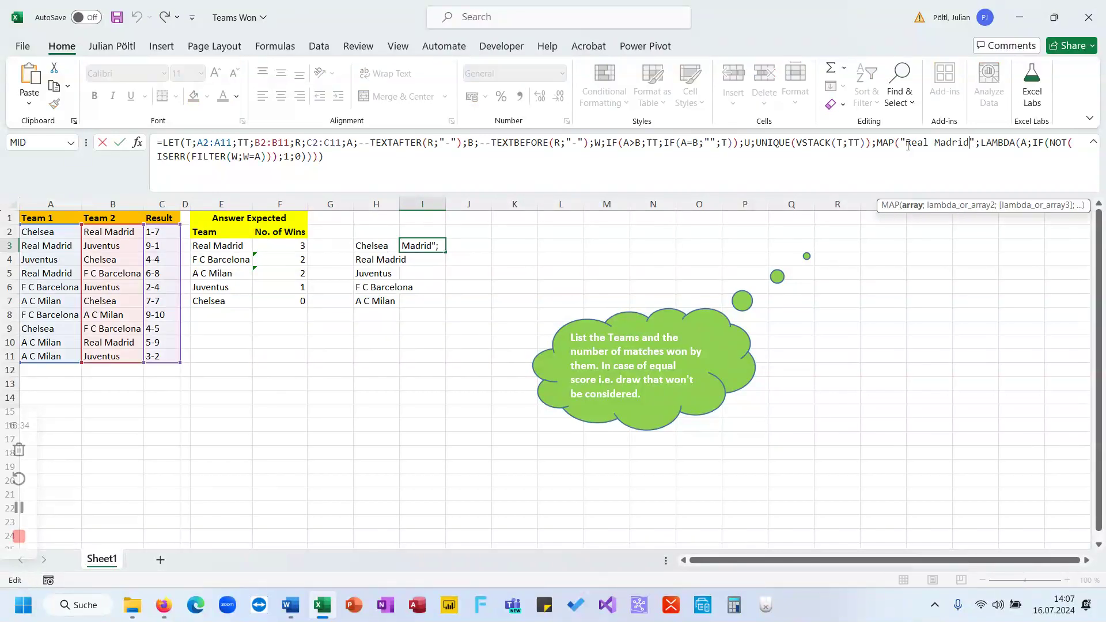
key(ctrl+z)
key(ctrl+z)
key(ctrl+z)
key(ctrl+z)
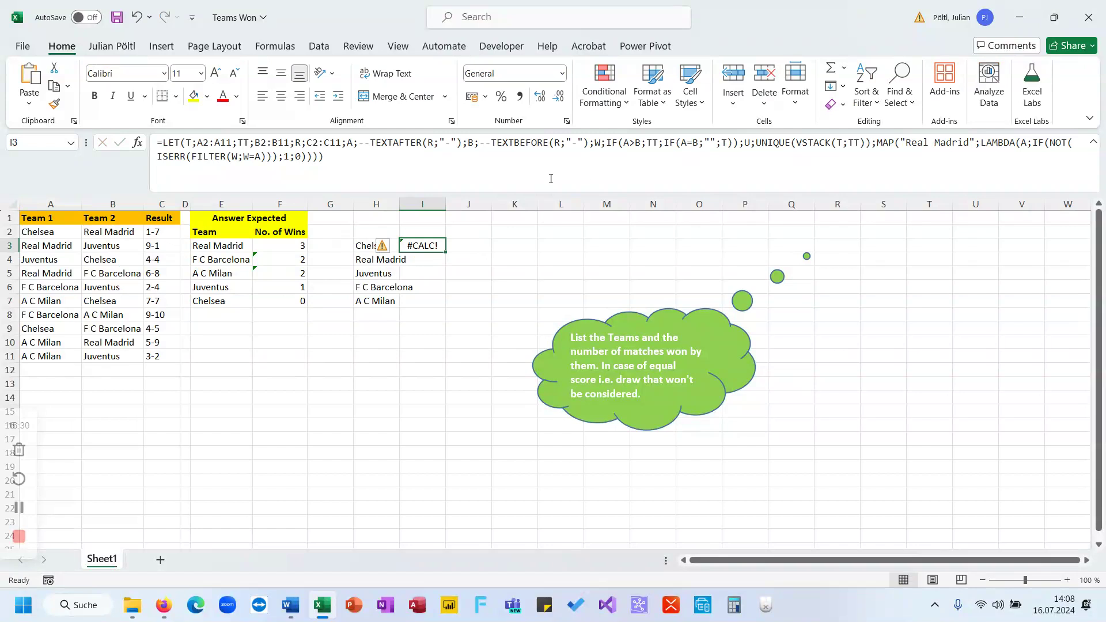
Step: Remove the IF, NOT and ISERR wrappers from the I3 formula so the LAMBDA contains only FILTER(W;W=A)
click(460, 181)
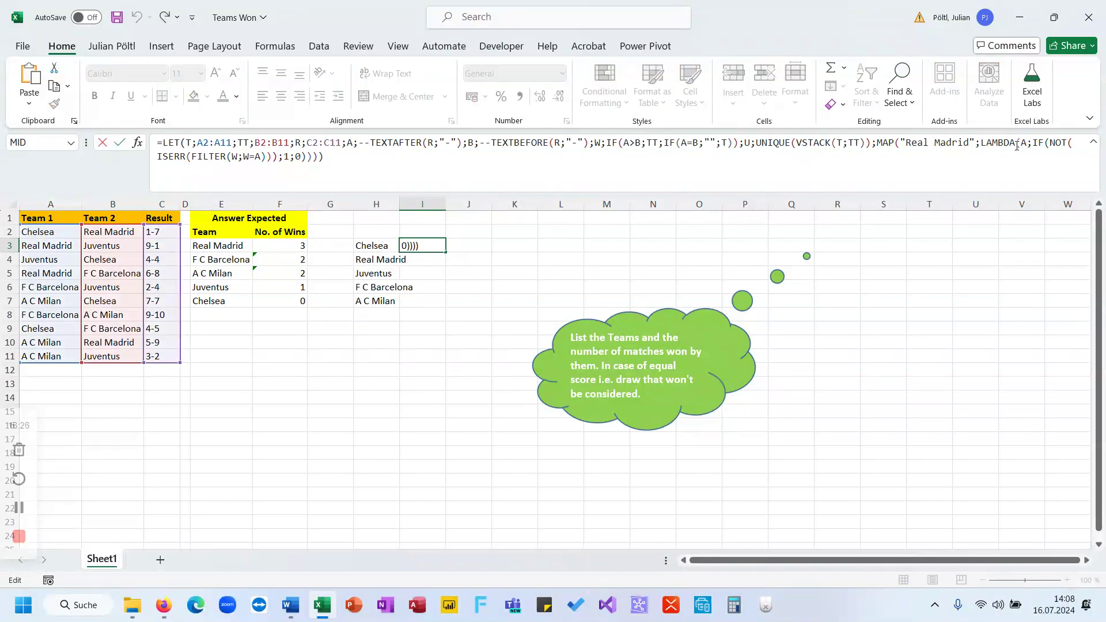
drag(1035, 145, 978, 190)
drag(297, 179, 192, 157)
key(BackSpace)
text())
key(Return)
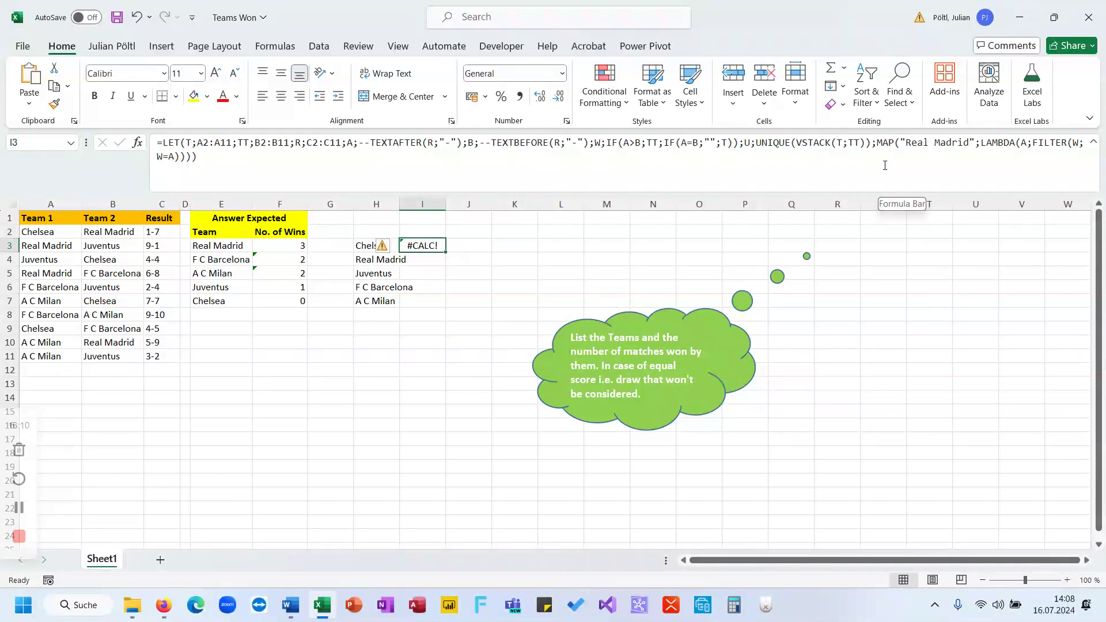
Step: Replace the MAP text in the I3 formula with "A C Milan" and compare the formula with the one in H3
drag(969, 142, 905, 147)
text(A C Milan)
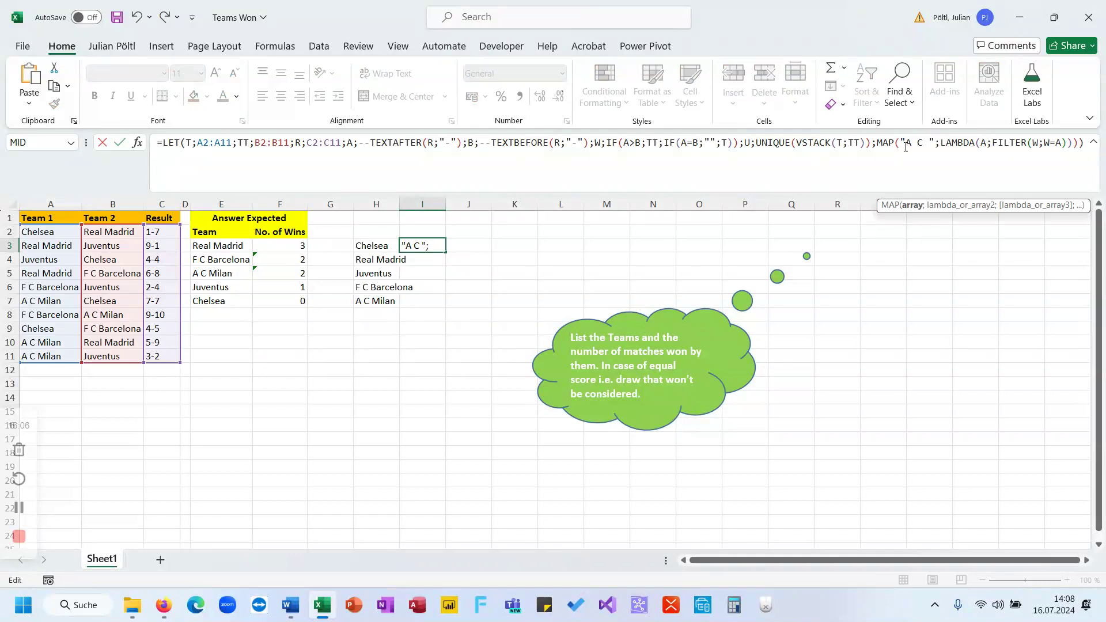
key(ctrl+Return)
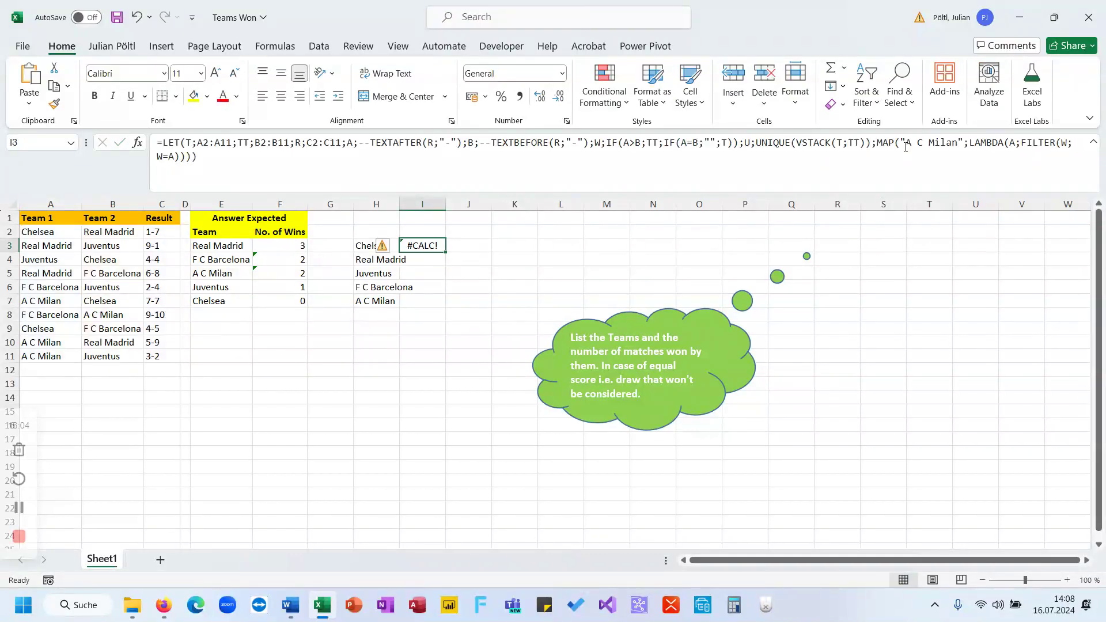
click(369, 245)
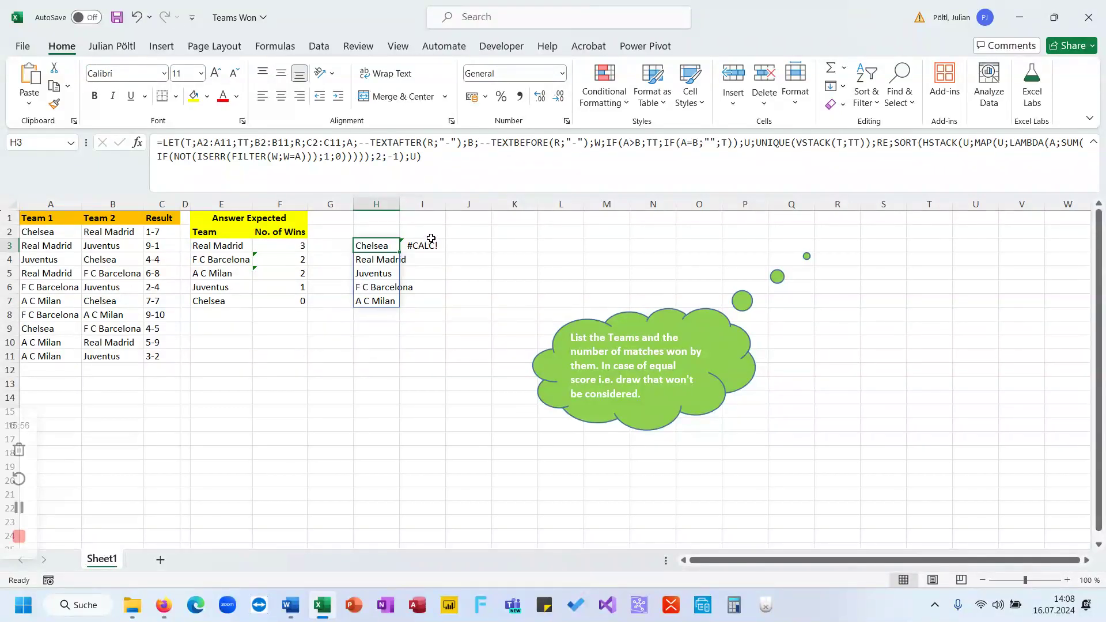
click(427, 244)
click(367, 249)
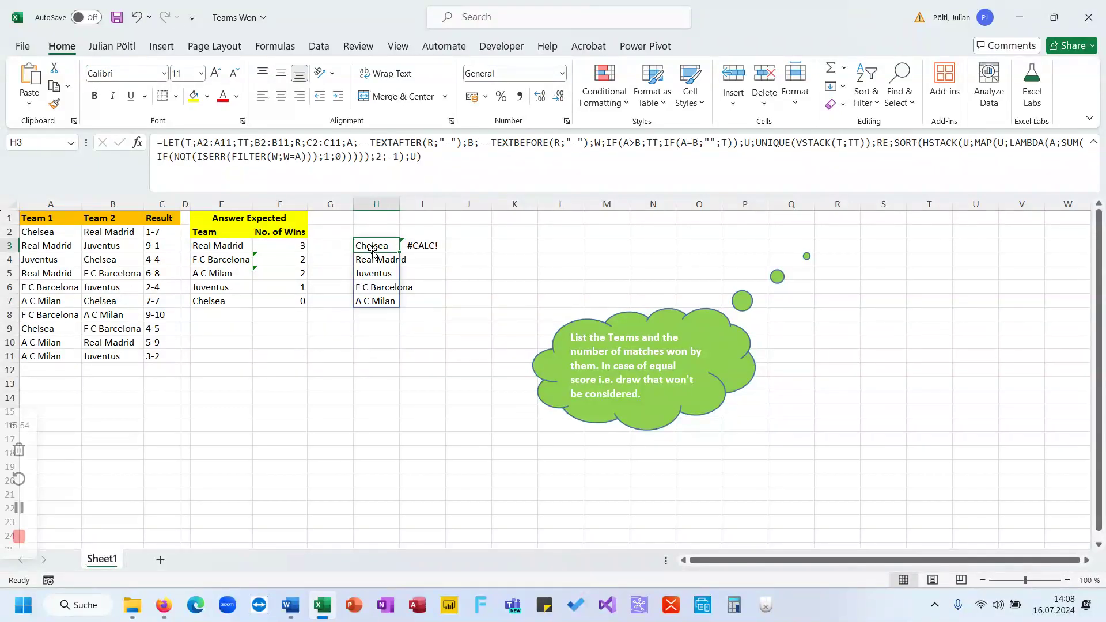
click(419, 248)
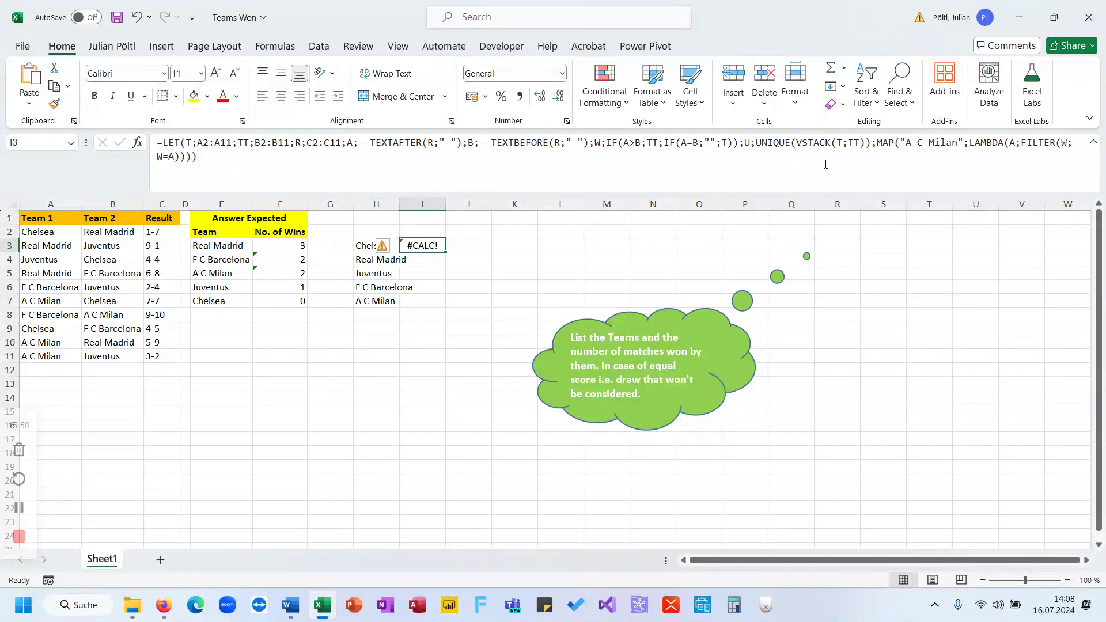
Step: Replace the MAP text in the I3 formula with "Juventus"
drag(958, 147, 909, 143)
text(Juventus)
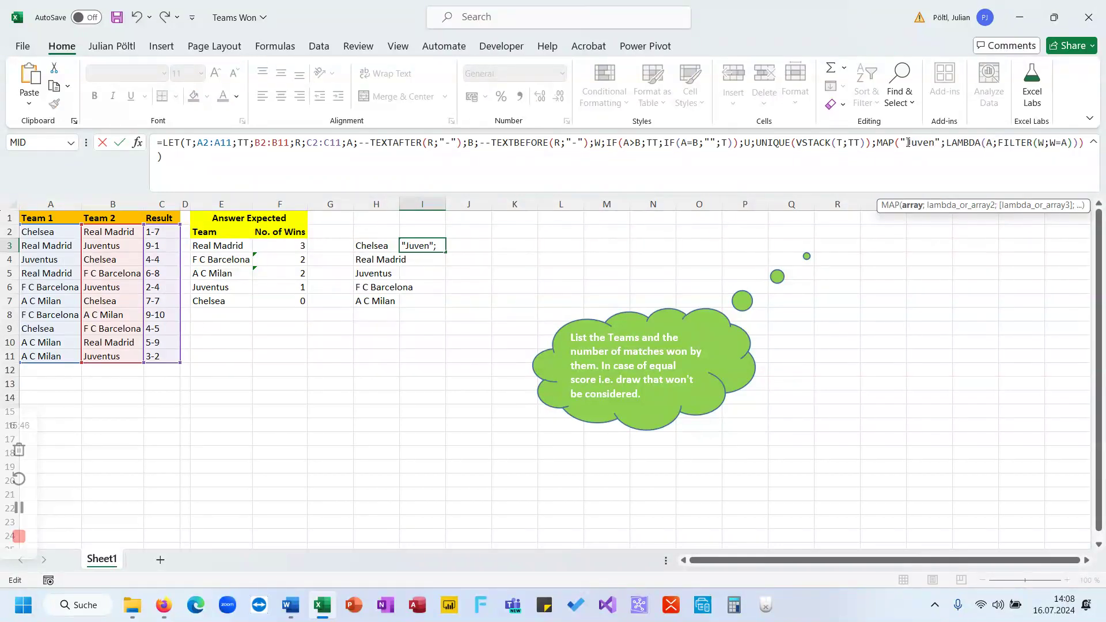
key(ctrl+Return)
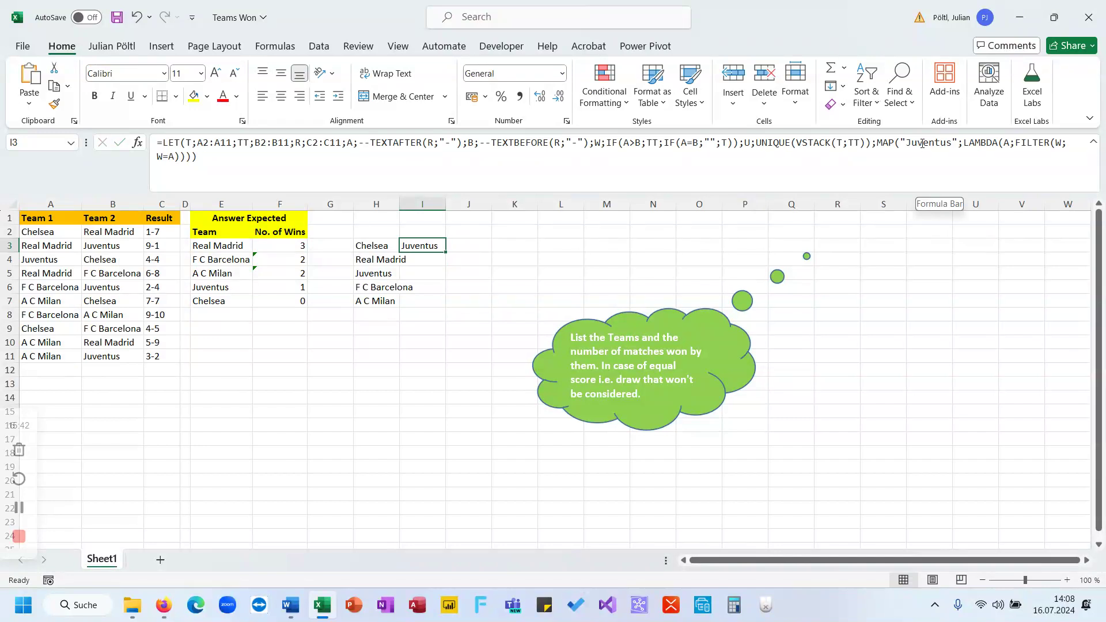
click(922, 143)
key(Escape)
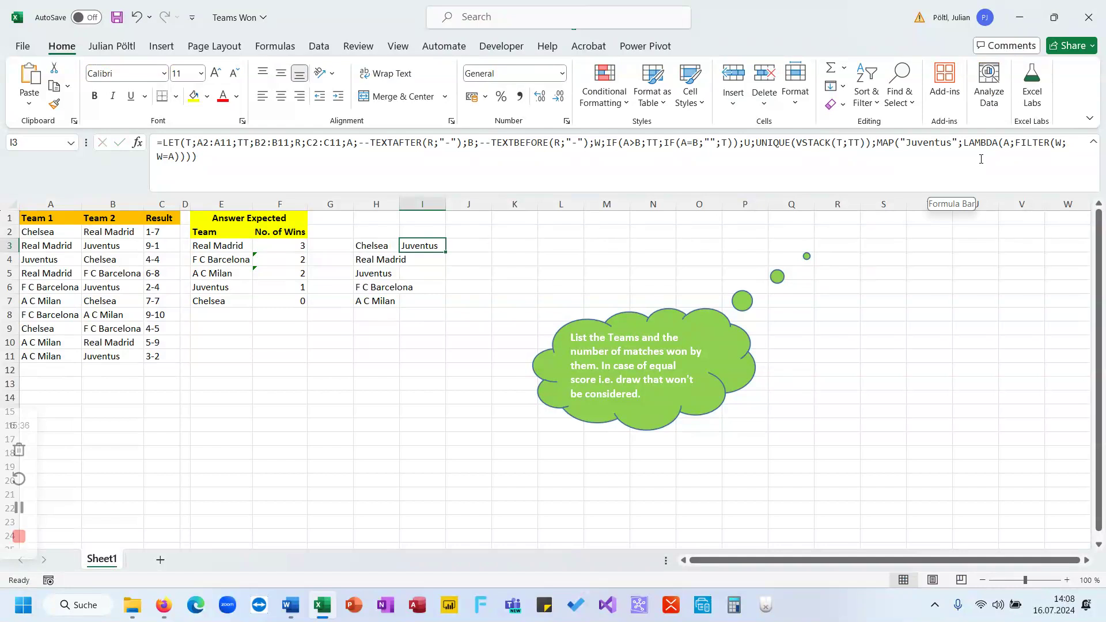
Step: Replace the MAP text in the I3 formula with "F C Barcelona"
drag(949, 142, 909, 147)
text(AC)
key(BackSpace)
key(BackSpace)
text(F C )
text(Barle)
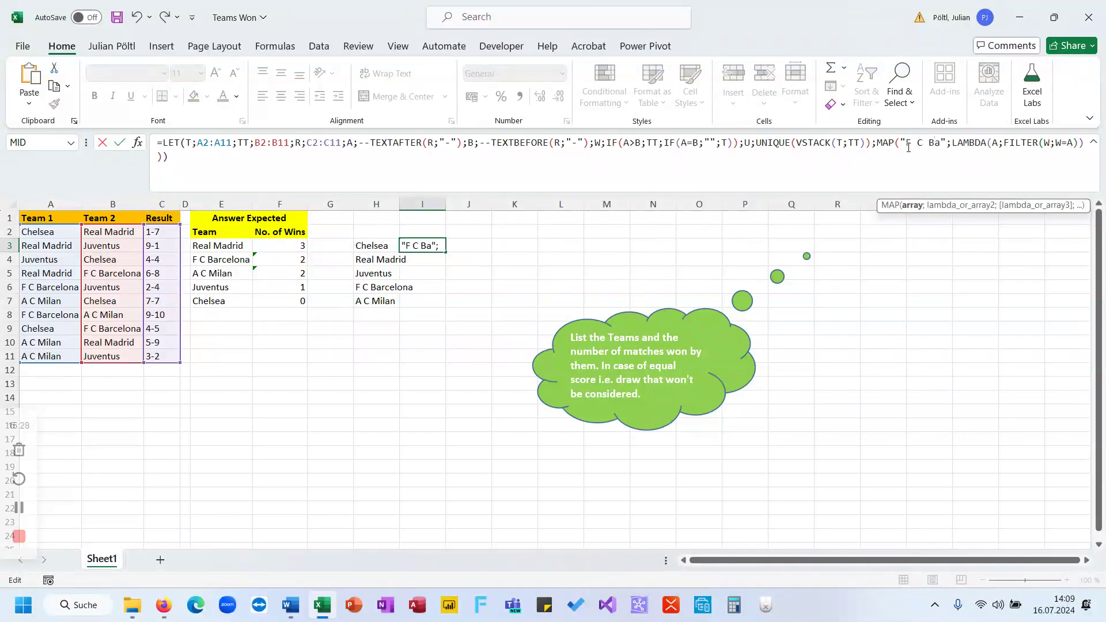
key(BackSpace)
key(BackSpace)
text(celona)
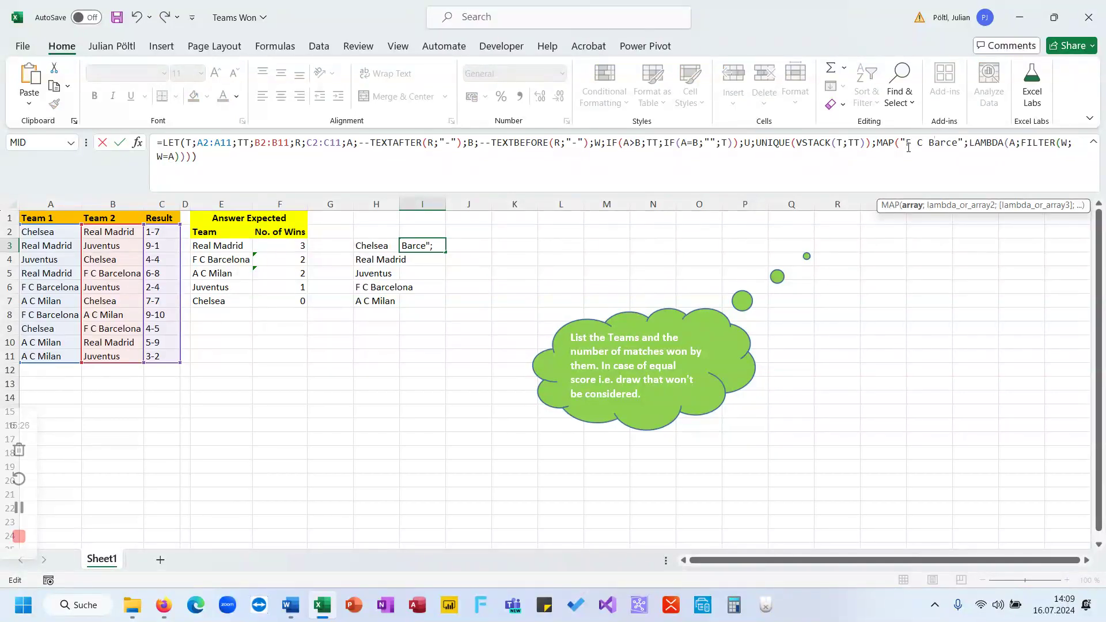
key(Return)
key(Up)
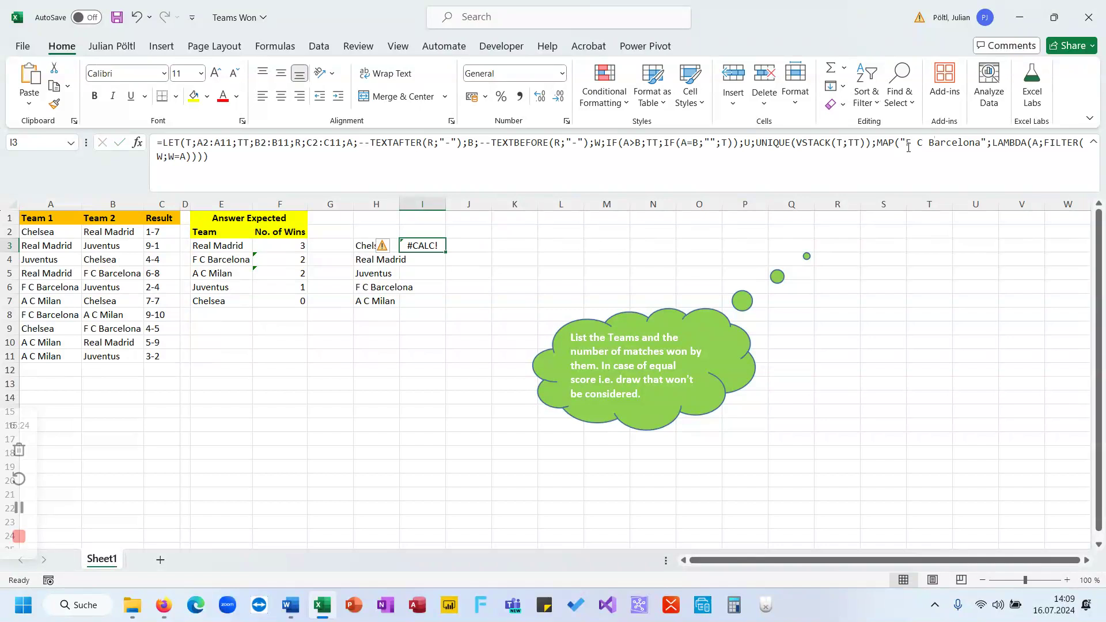
Step: Check the team names in the expected answer table and copy the F C Barcelona text from E4
click(227, 261)
click(223, 301)
click(222, 288)
click(222, 273)
click(222, 259)
click(219, 242)
click(228, 260)
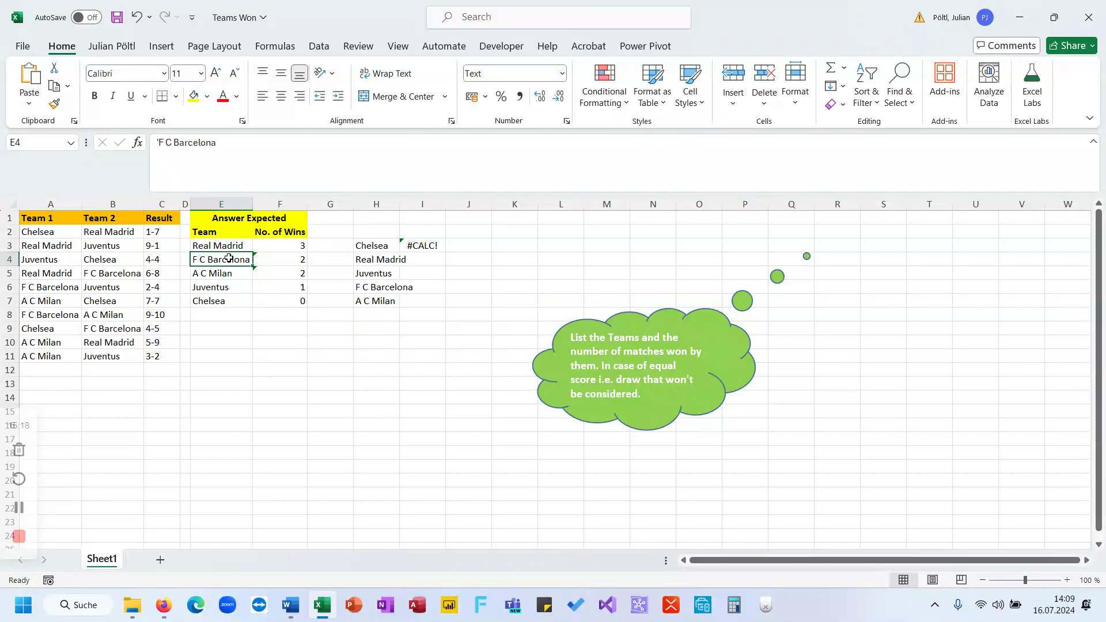
drag(217, 143, 161, 151)
key(ctrl+c)
key(Escape)
Step: Replace the MAP text in the I3 formula with "Real Madrid"
key(Right)
key(Right)
key(Right)
key(Right)
key(Up)
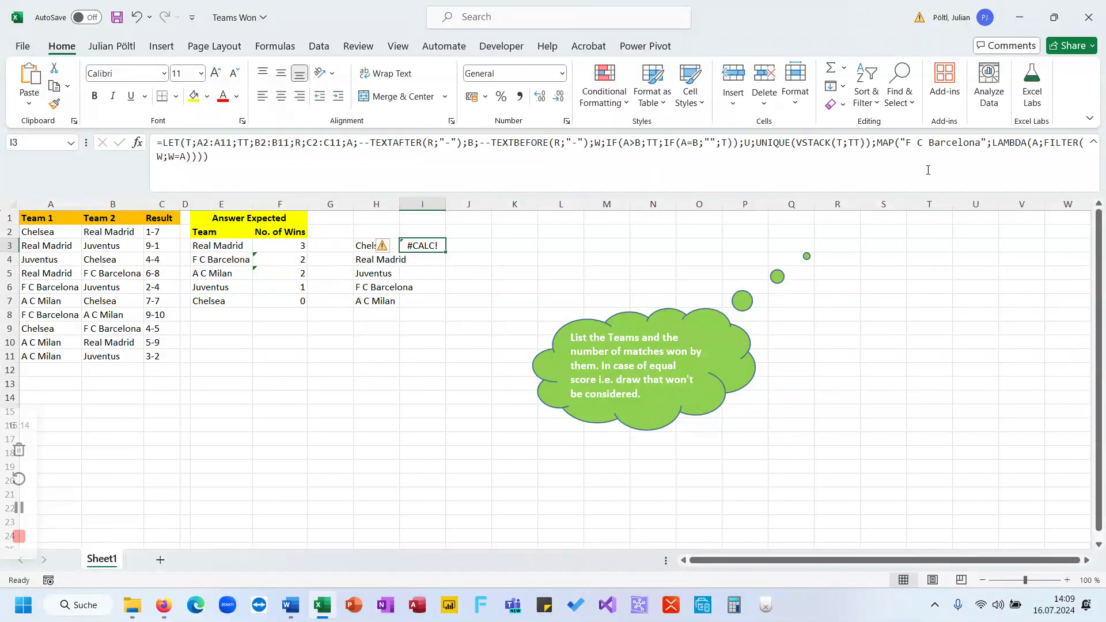
drag(983, 143, 907, 144)
text(Real Madrid)
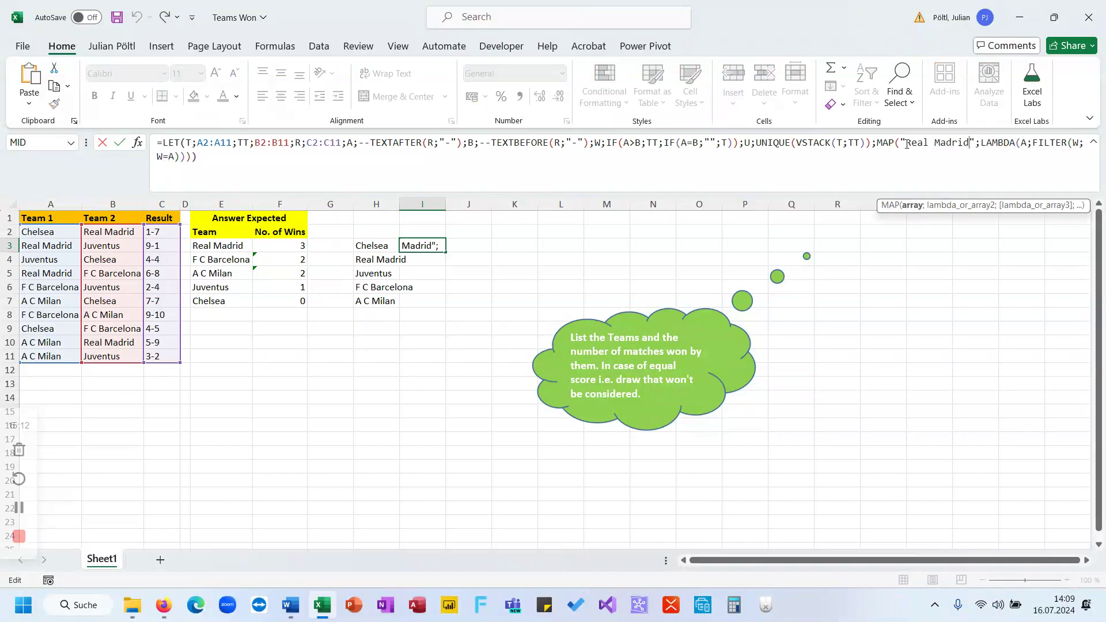
key(Return)
key(Up)
Step: Copy the F C Barcelona text from cell E4 again without changing the cell
key(Left)
key(Left)
key(Left)
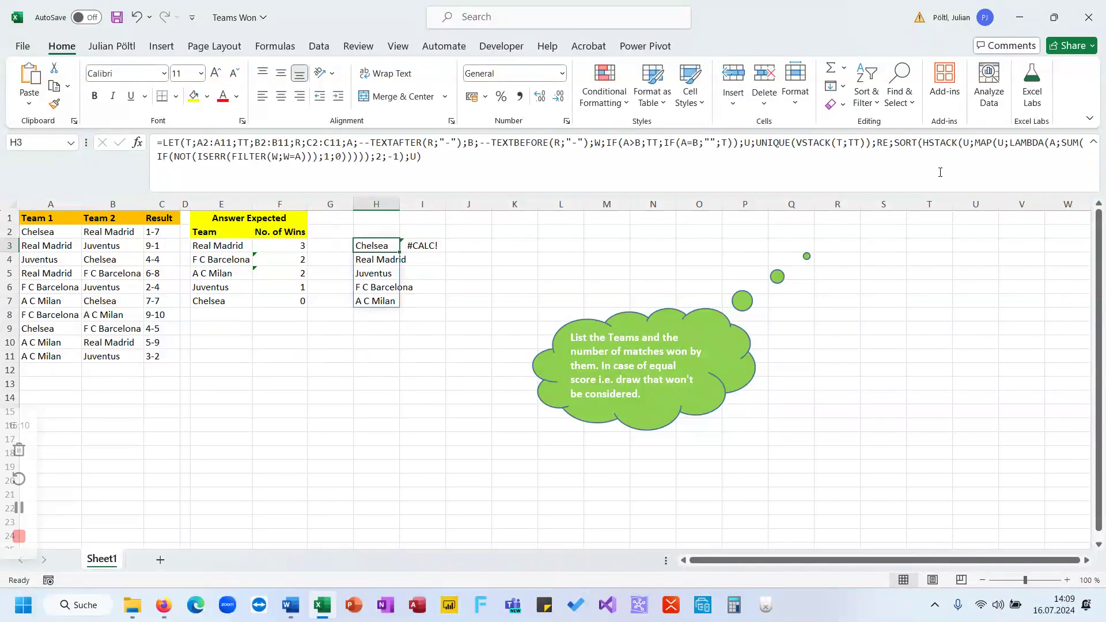
key(Left)
key(Down)
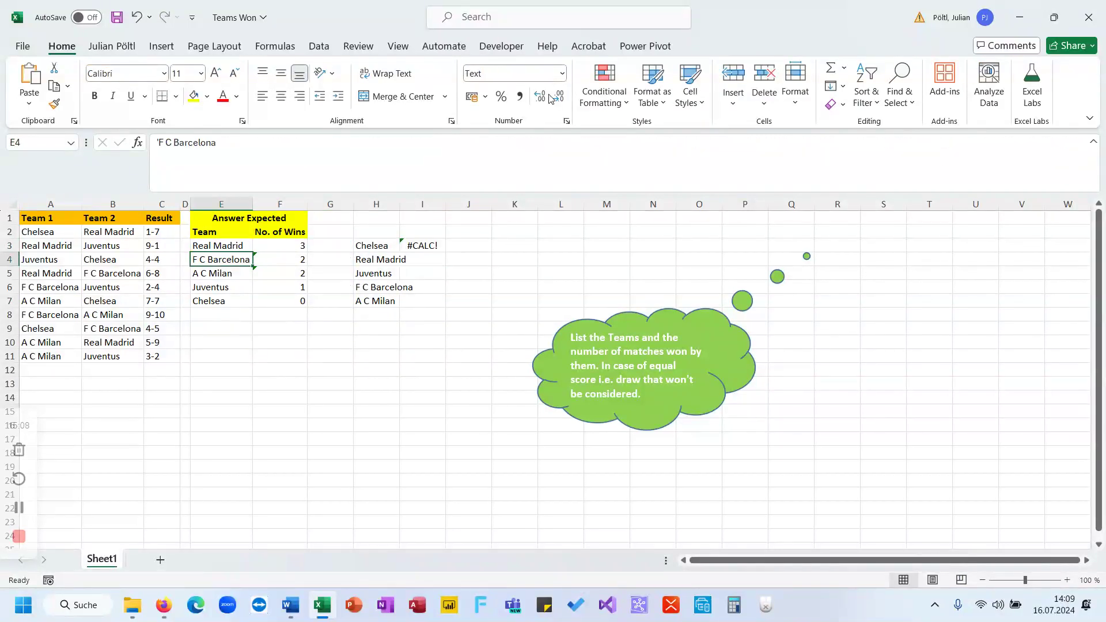
click(252, 178)
key(Escape)
Step: Replace the MAP text in the I3 formula with the copied "F C Barcelona" text
key(Right)
key(Right)
key(Right)
key(Up)
key(Right)
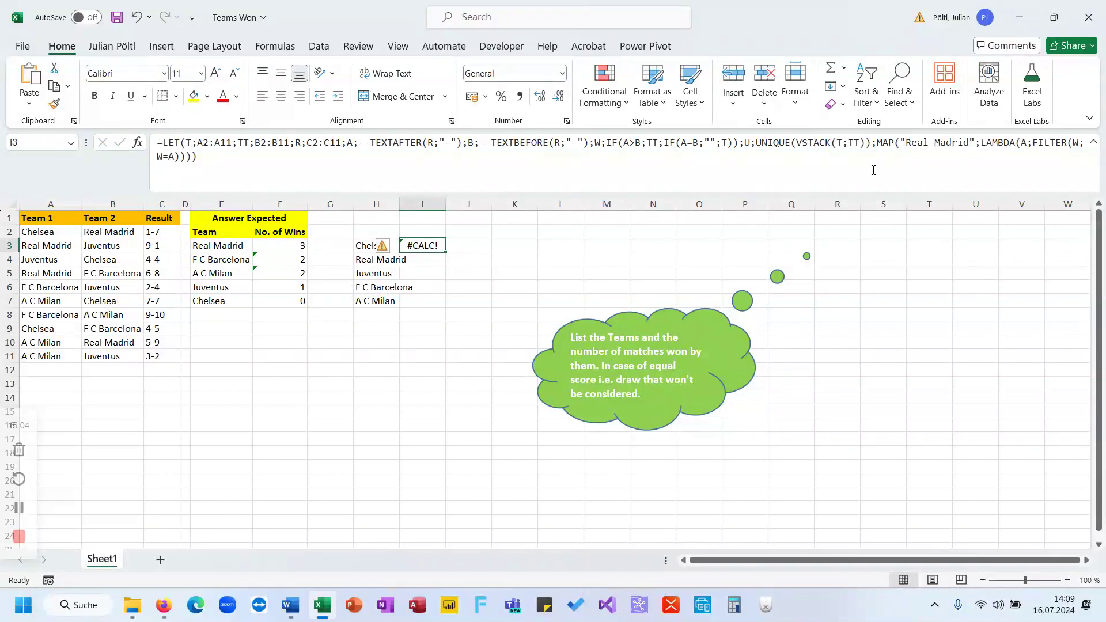
drag(971, 144, 910, 146)
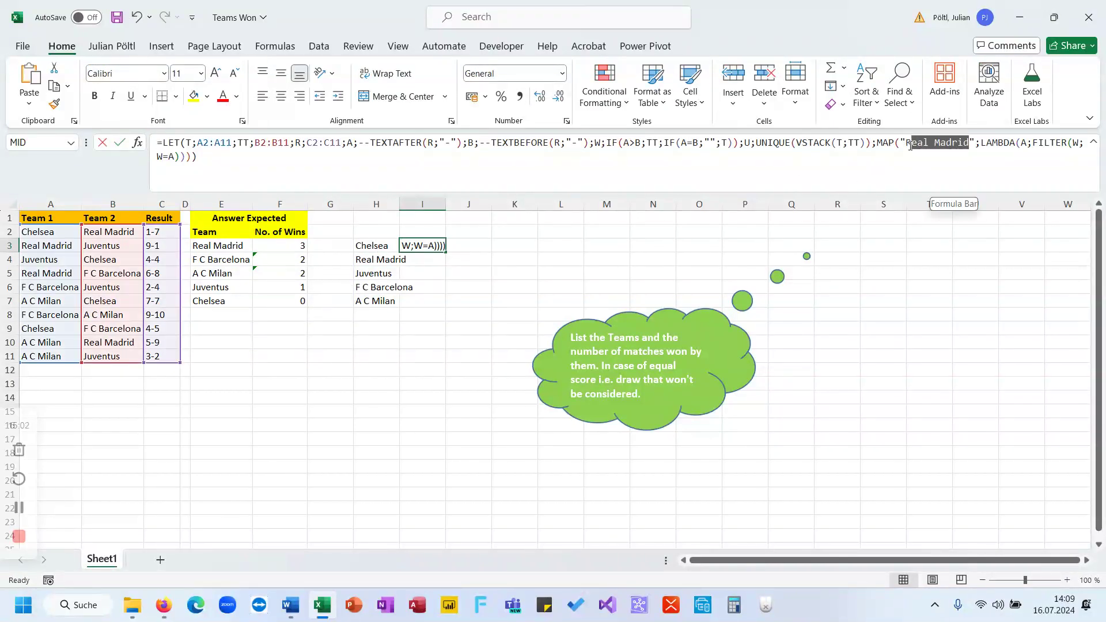
key(ctrl+v)
key(Return)
key(Up)
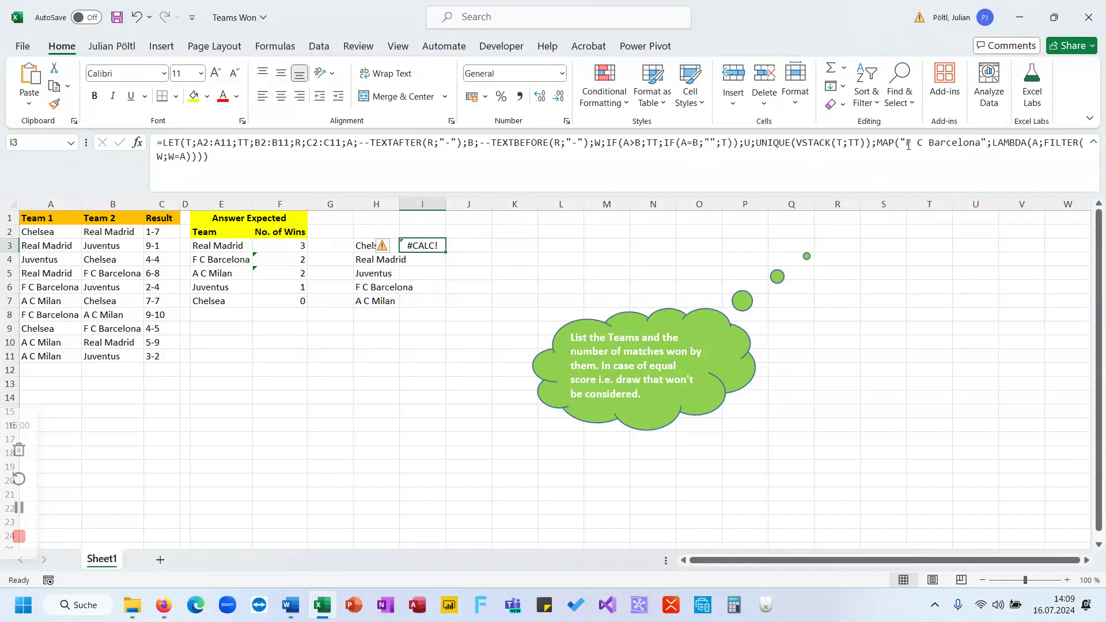
Step: Clear the test formula from I3 and change the final LET argument in H3 from U to RE
key(Delete)
key(Left)
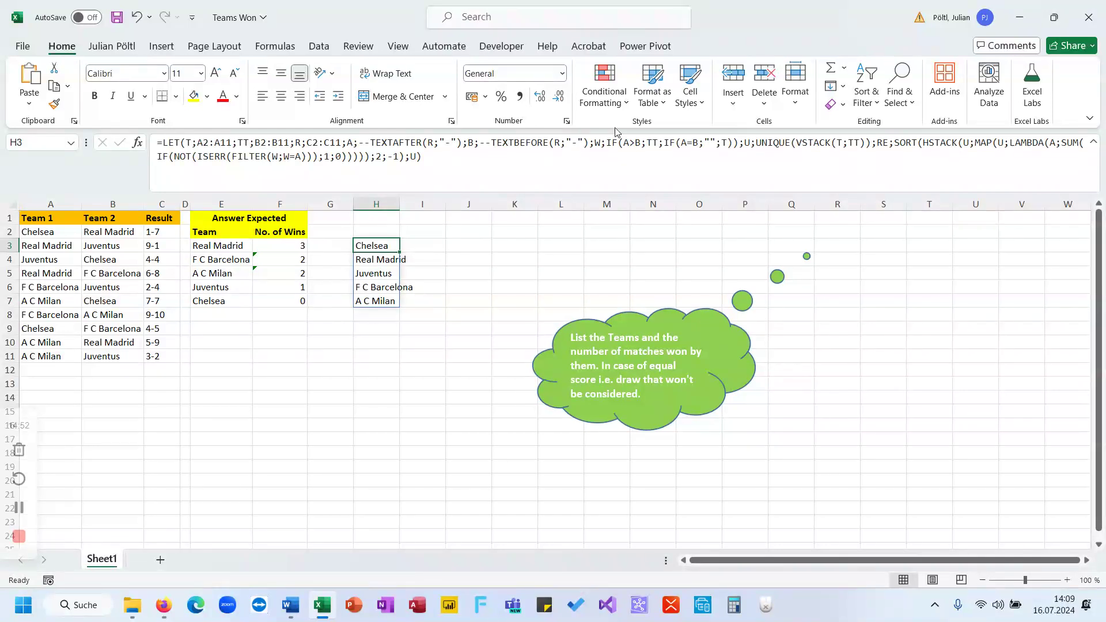
double_click(417, 156)
text(RE)
key(ctrl+Return)
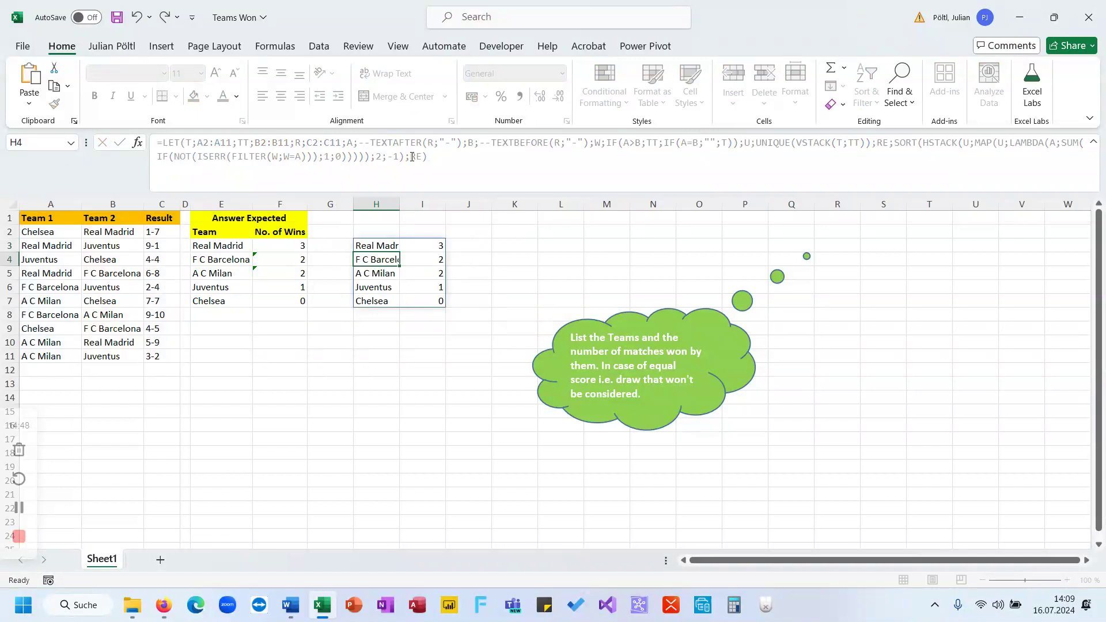
Step: Examine the spilled team and win-count columns in H3:I7 alongside the U and MAP arguments of HSTACK in the H3 formula
drag(424, 245, 419, 300)
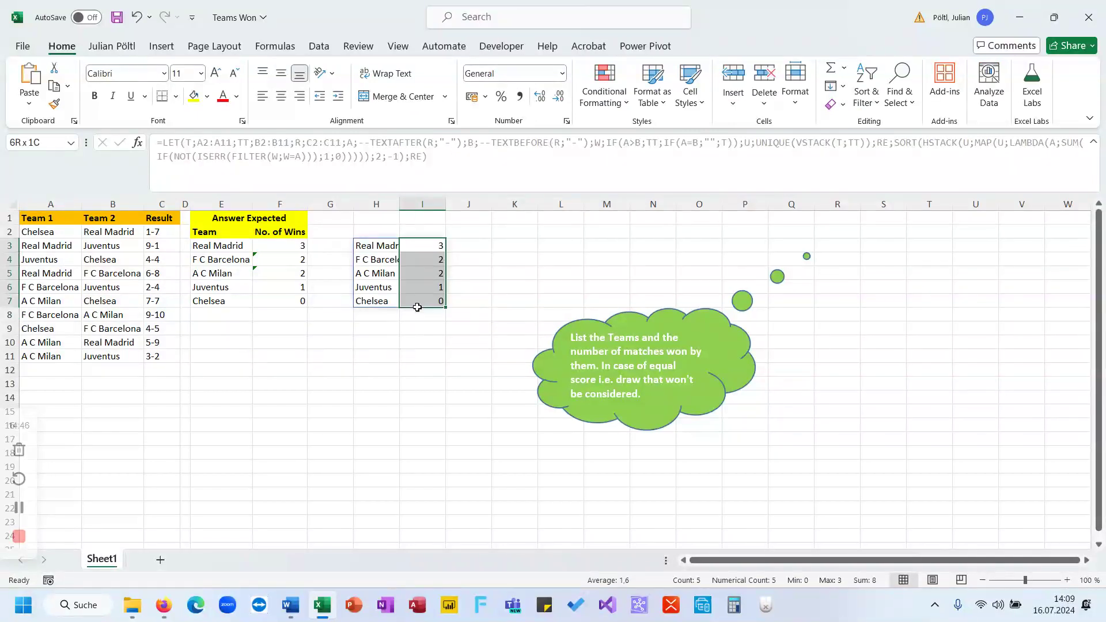
click(386, 246)
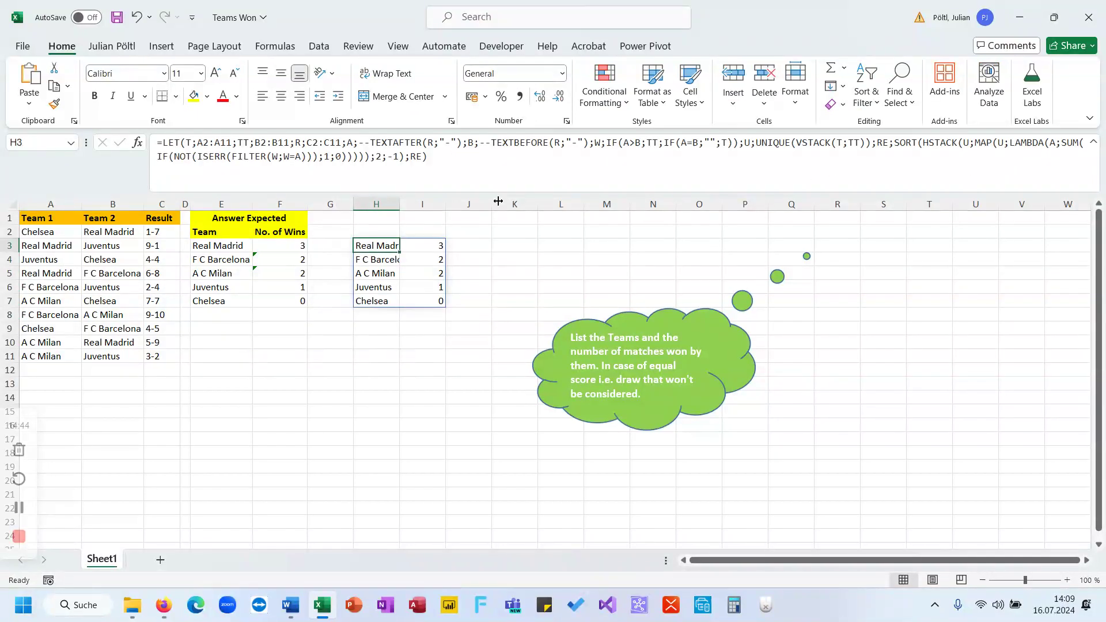
drag(978, 143, 369, 157)
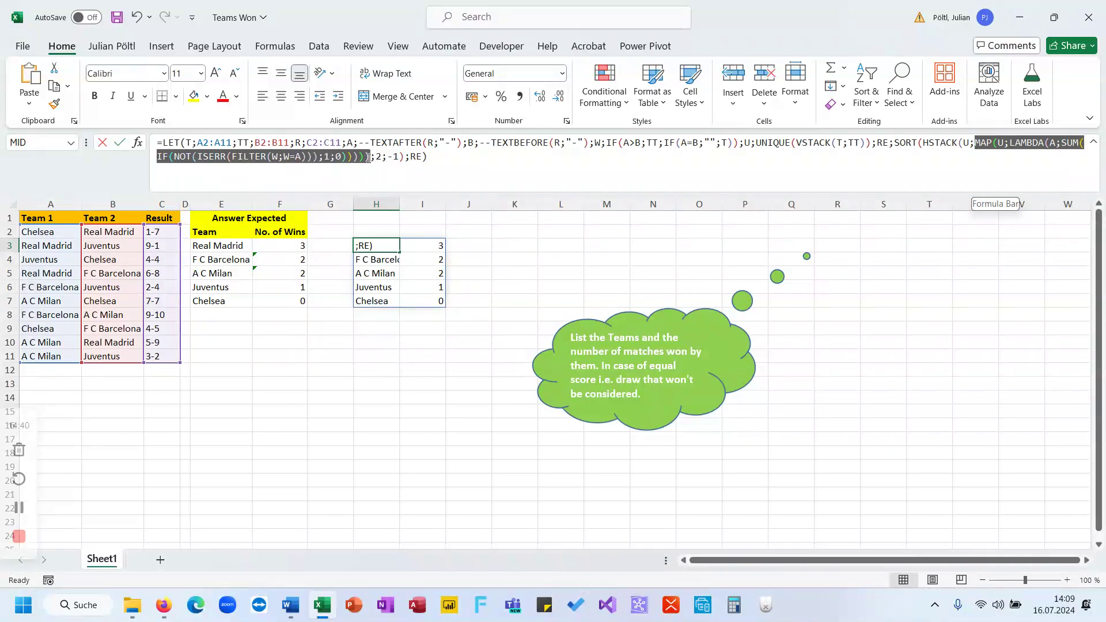
key(Escape)
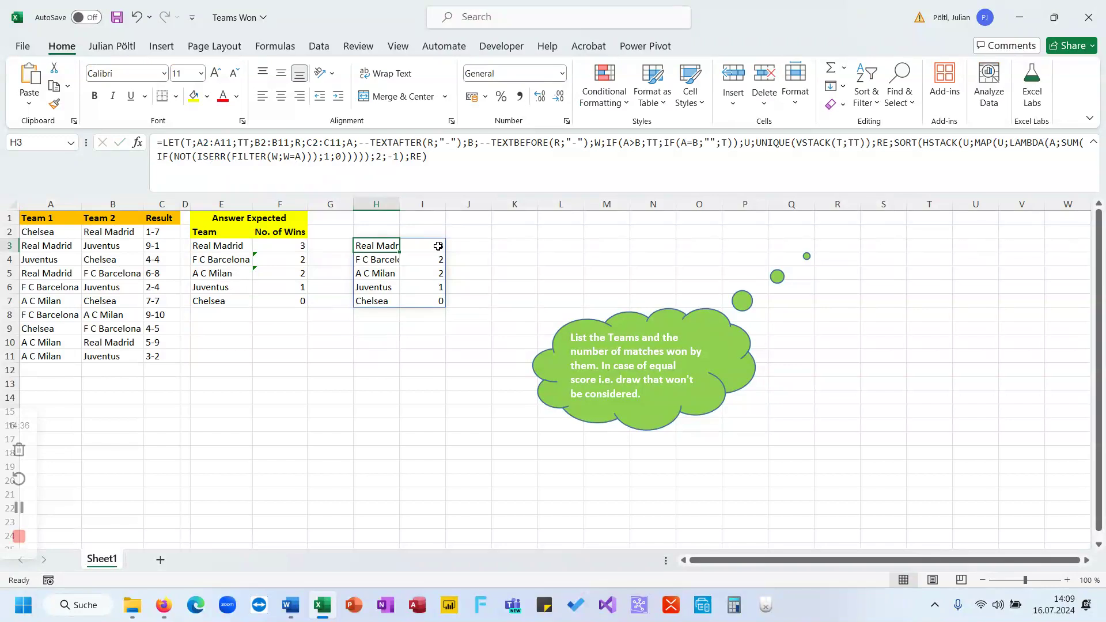
drag(390, 245, 390, 300)
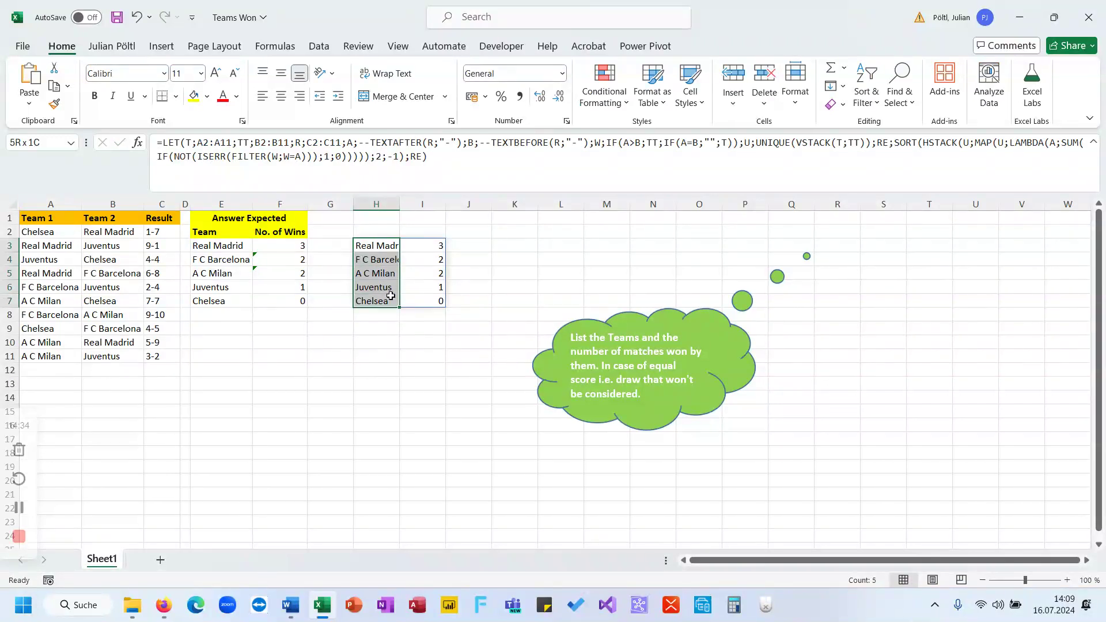
drag(958, 148, 998, 149)
key(Escape)
drag(433, 247, 434, 298)
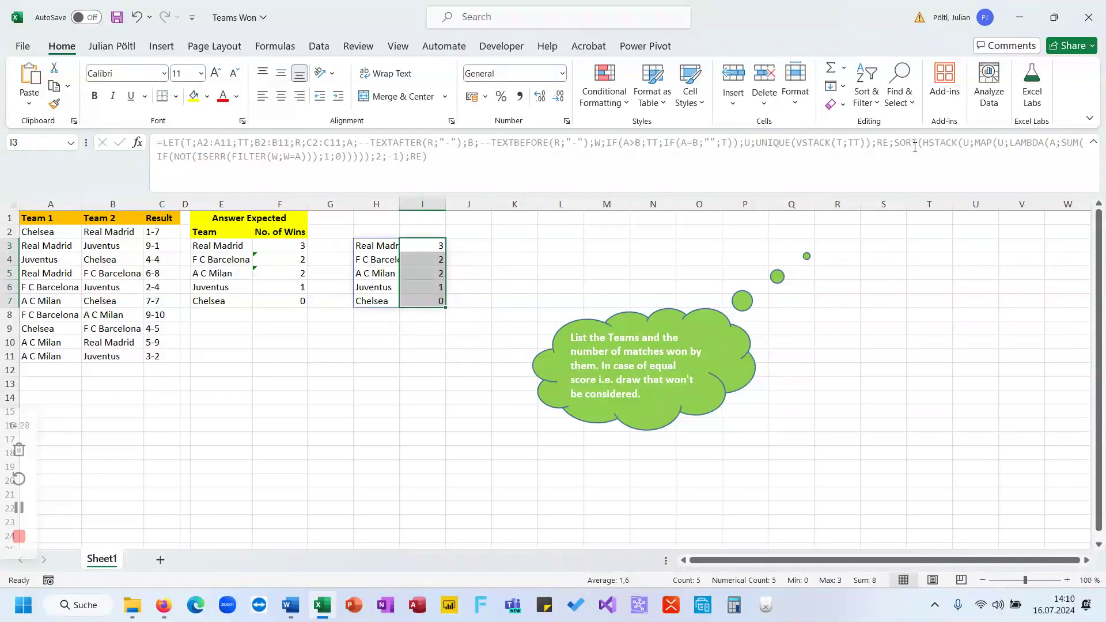
Step: Re-enter the descending sort order -1 in the SORT function of the H3 formula
click(366, 246)
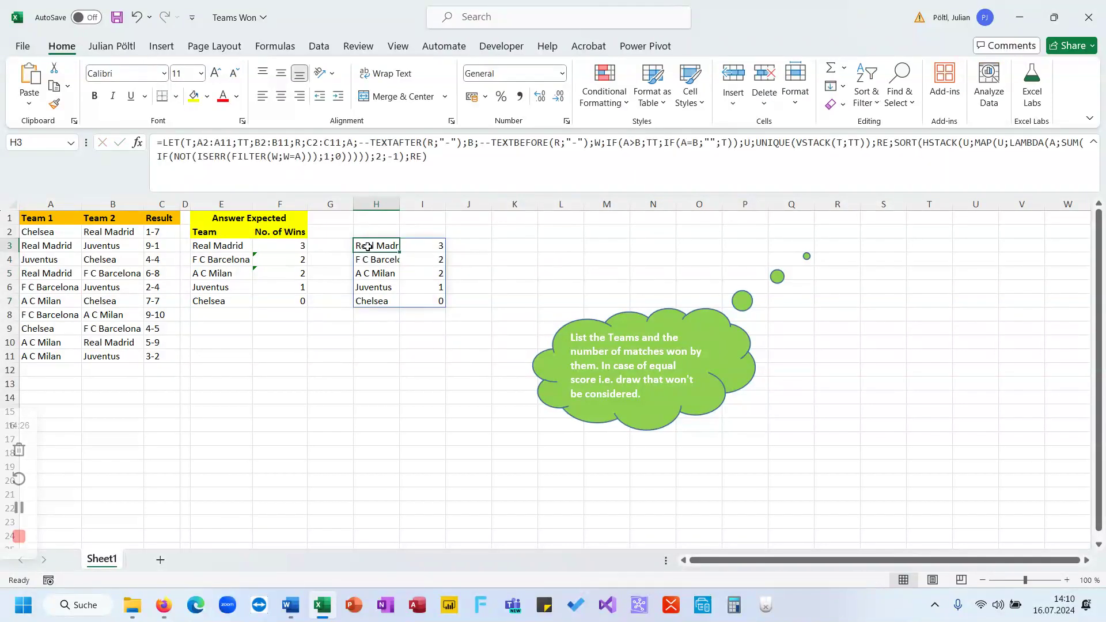
drag(434, 241, 435, 297)
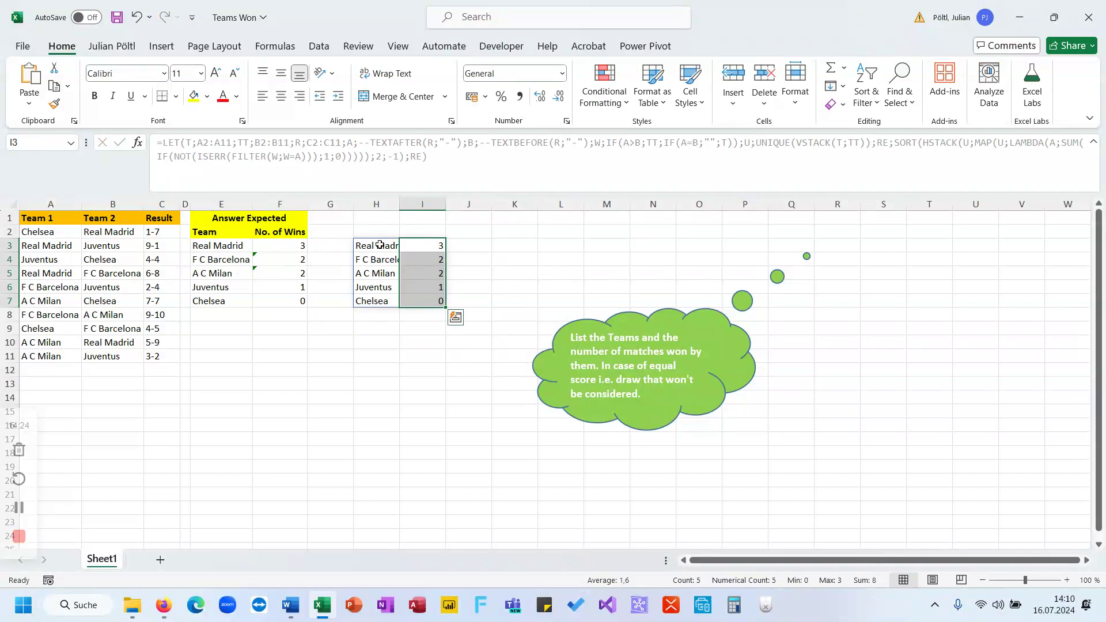
click(378, 246)
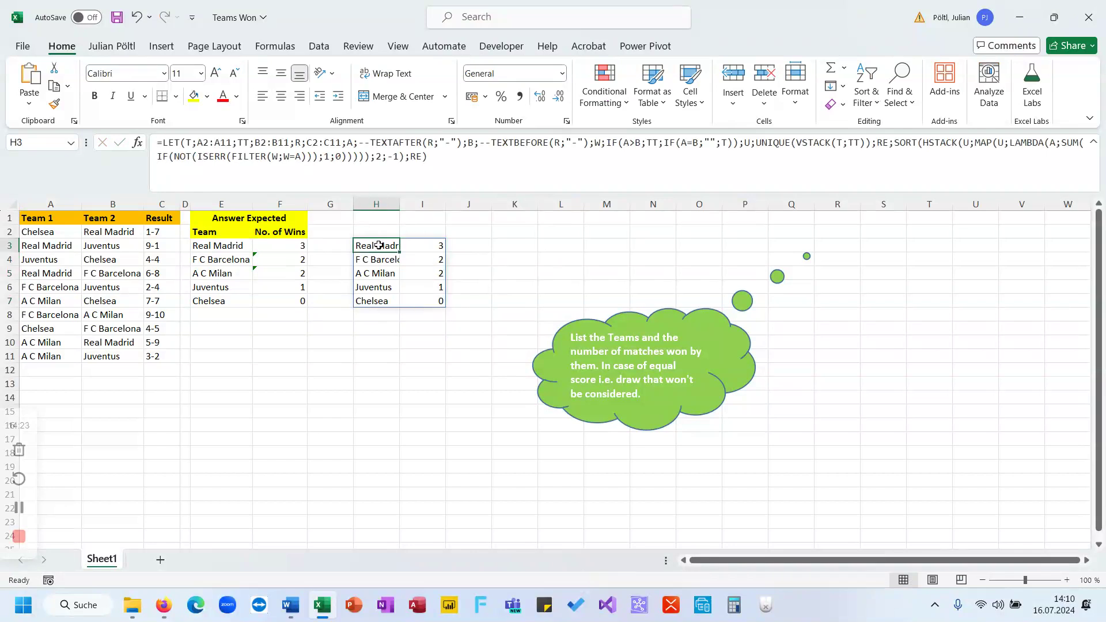
click(390, 156)
text(-)
key(BackSpace)
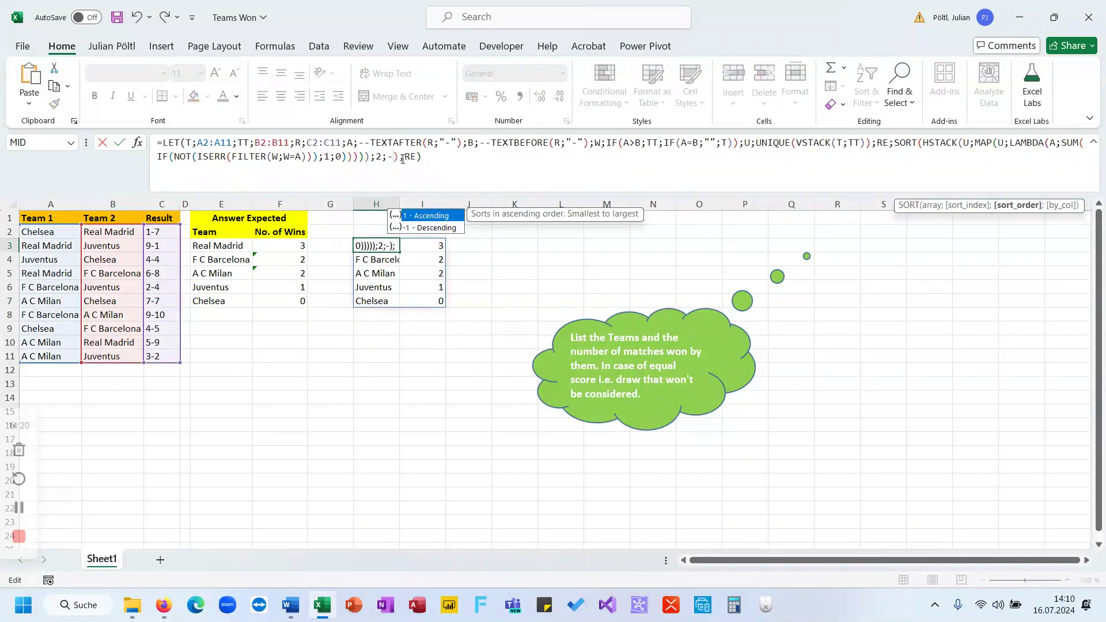
text(1)
key(ctrl+Return)
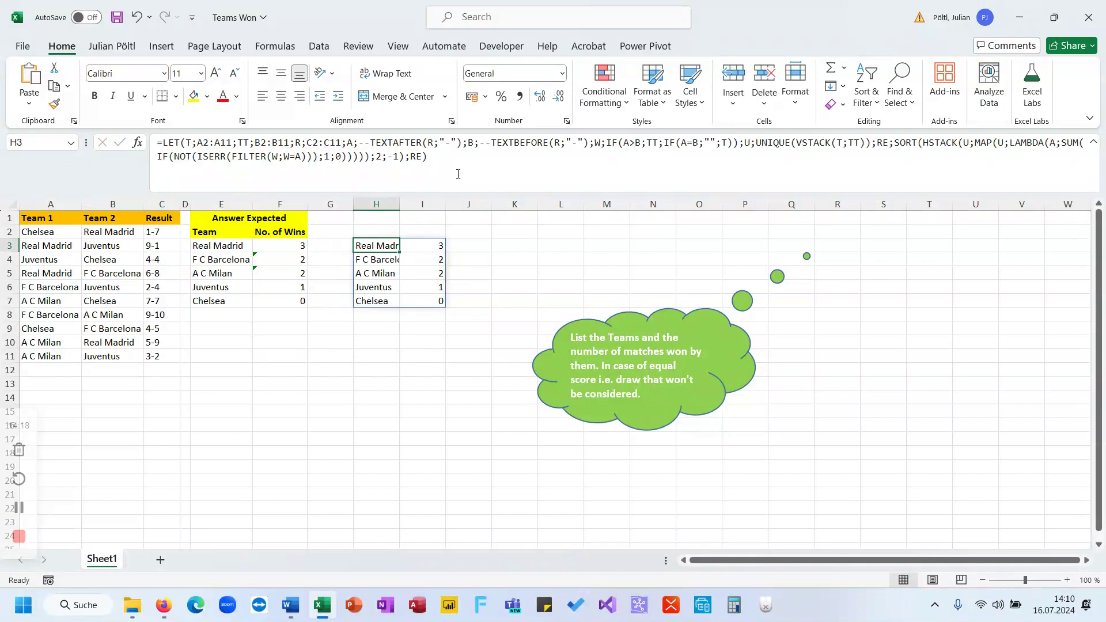
Step: Remove the SORT function and its arguments 2;-1 from the H3 formula, leaving RE as the plain HSTACK result
click(921, 145)
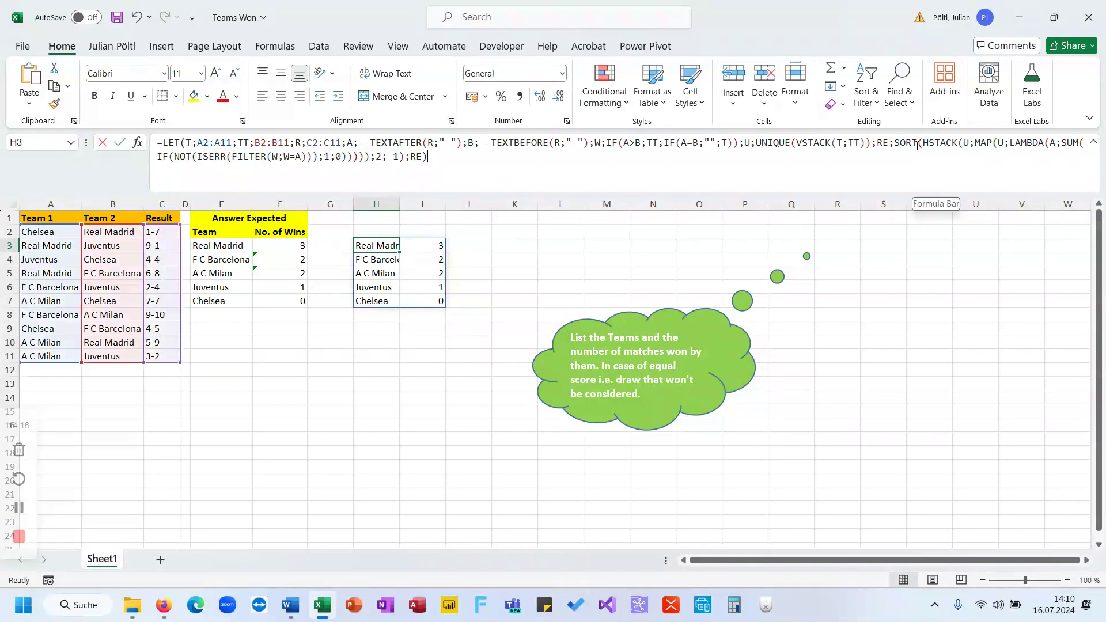
double_click(917, 144)
key(Delete)
click(504, 184)
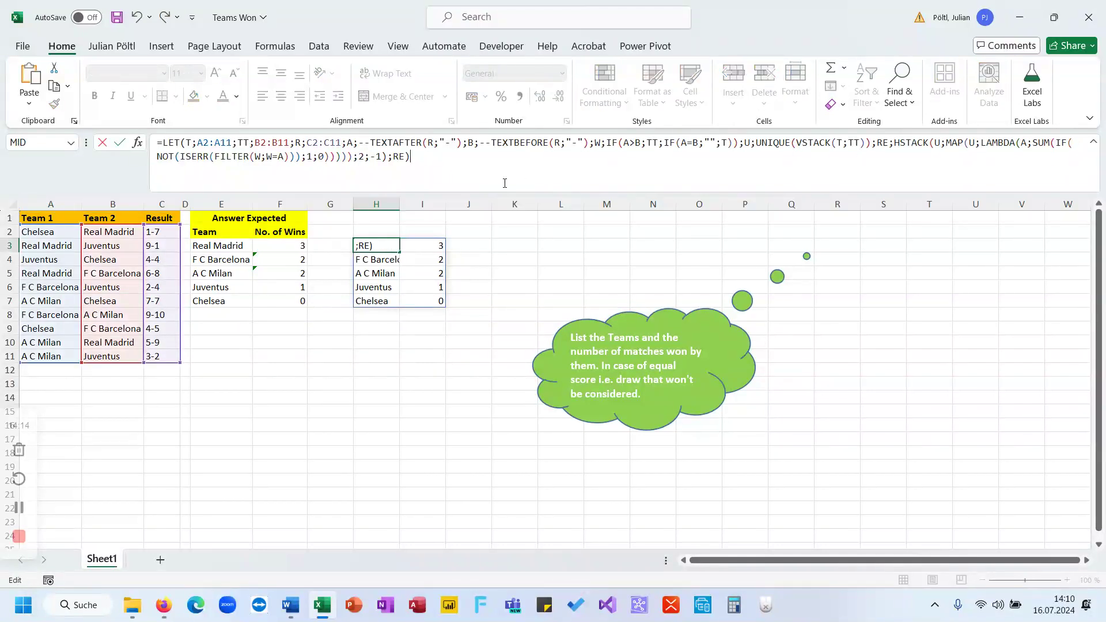
drag(385, 157, 357, 158)
key(Delete)
key(End)
key(ctrl+Return)
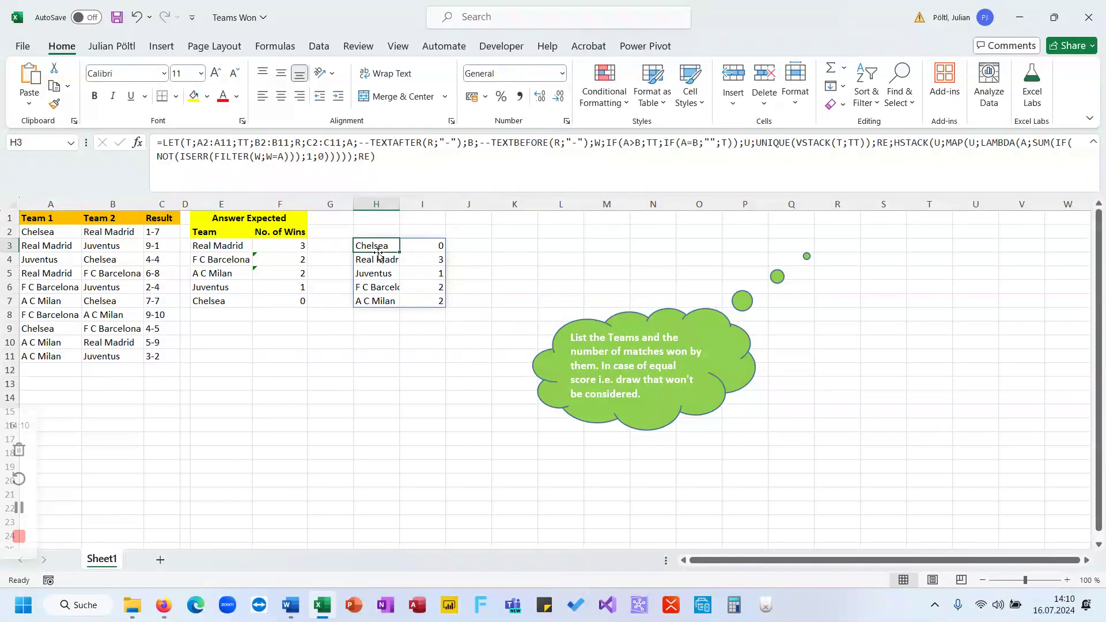
Step: Check the unsorted team order against Team 1 in A2:A11, and restore the SORT version of the H3 formula
drag(52, 234, 60, 360)
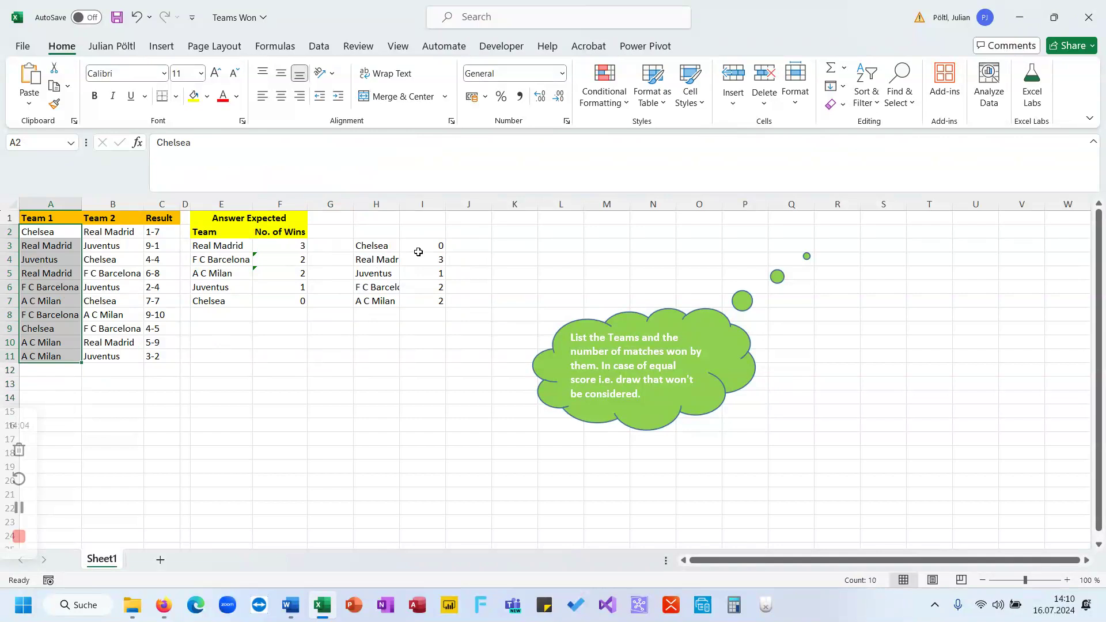
click(385, 252)
key(ctrl+y)
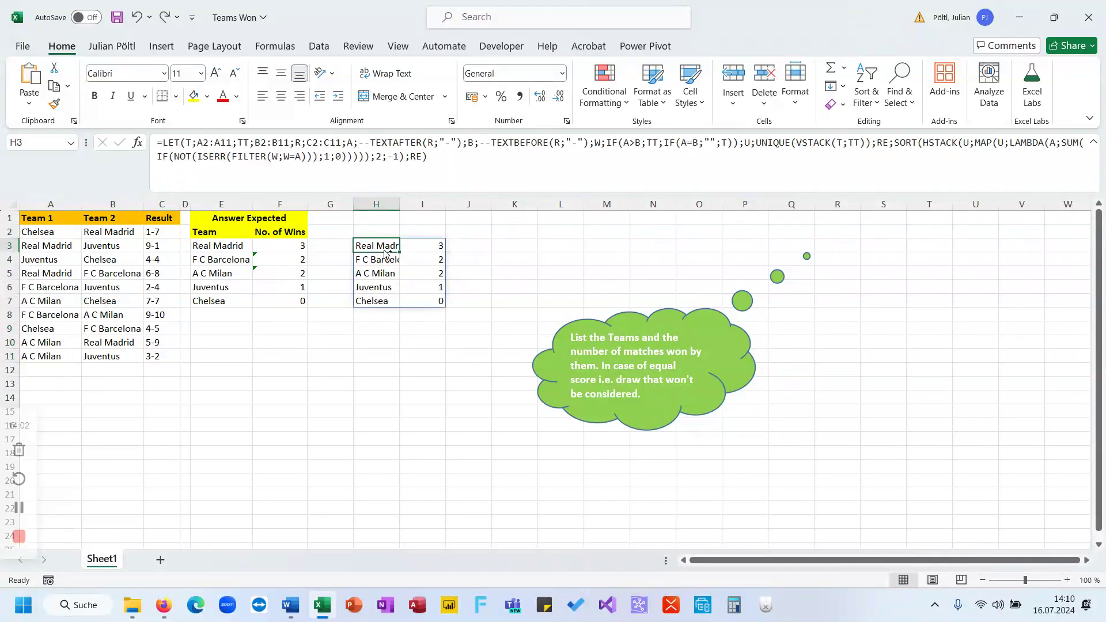
Step: Copy the complete LET formula from H3 and paste it over the old formula in the Word document
click(384, 163)
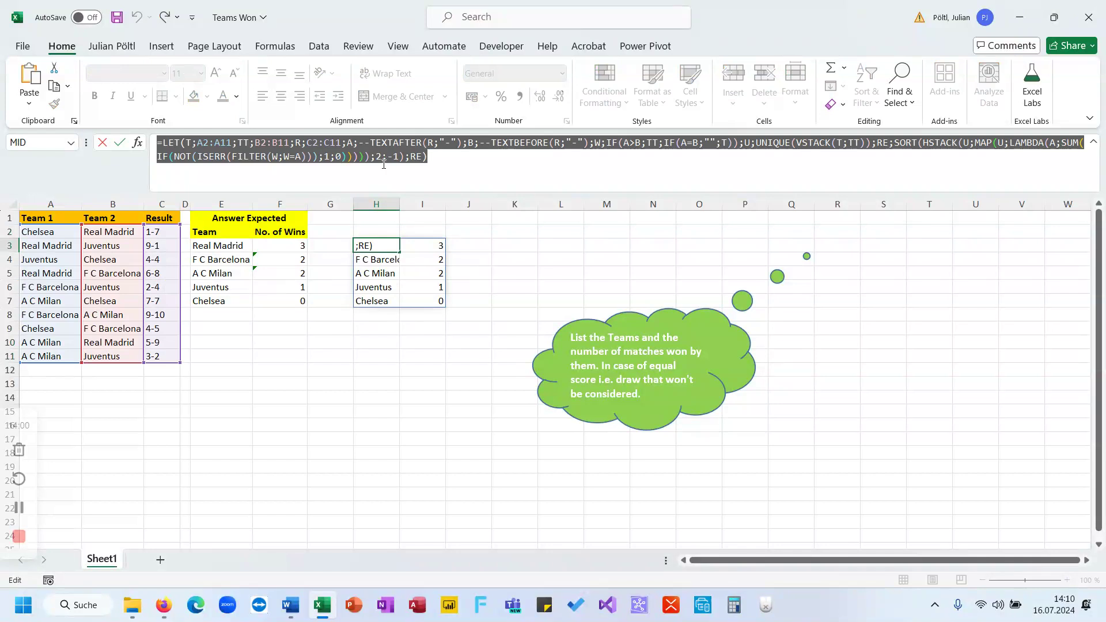
key(Escape)
click(291, 605)
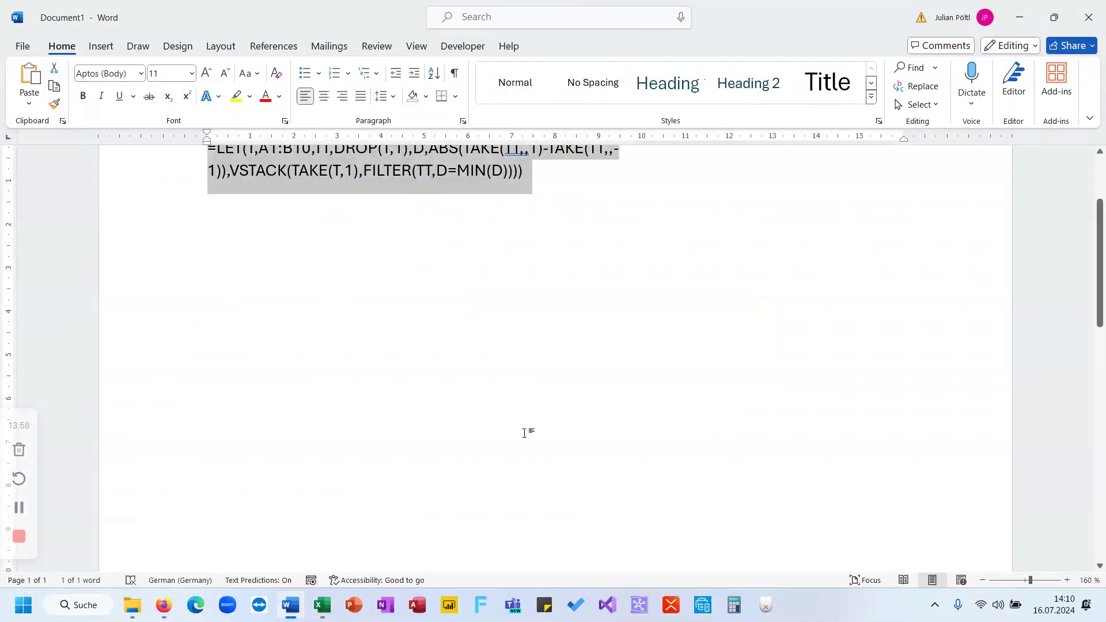
text(=LET(T;A2:A11;TT;B2:B11;R;C2:C11;A;--TEXTAFTER(R;"-");B;--TEXTBEFORE(R;"-");W;IF(A>B;TT;IF(A=B;"";T));U;UNIQUE(VSTACK(T;TT));RE;SORT(HSTACK(U;MAP(U;LAMBDA(A;SUM(IF(NOT(ISERR(FILTER(W;W=A)));1;0)))));2;-1);RE))
Step: Replace all semicolons in the pasted formula with commas and close Find and Replace
key(ctrl+h)
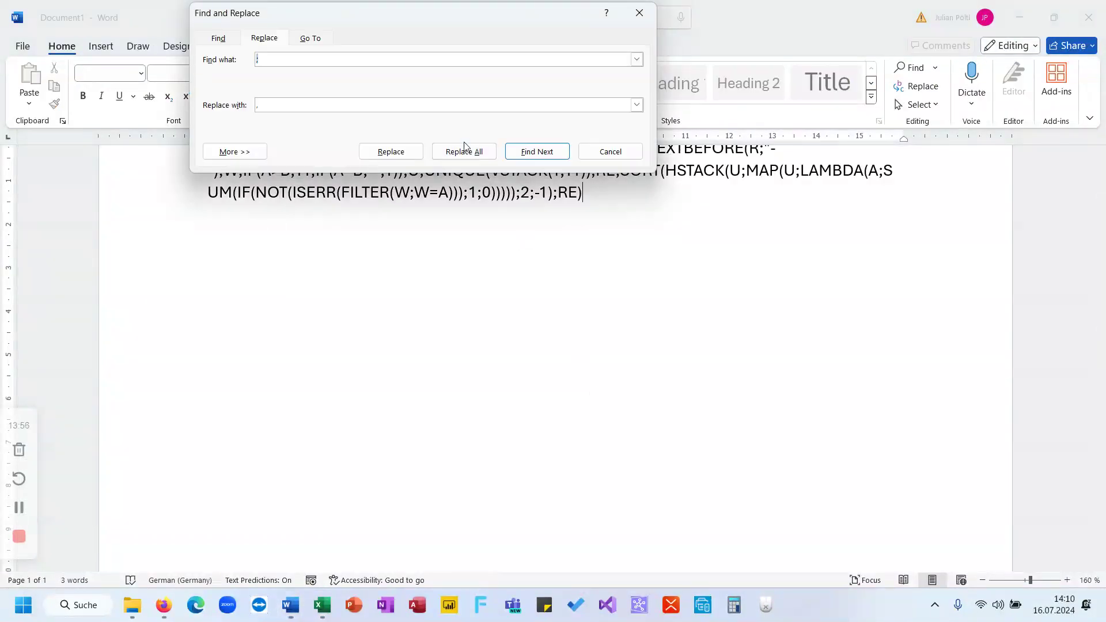
click(464, 151)
click(548, 341)
click(610, 151)
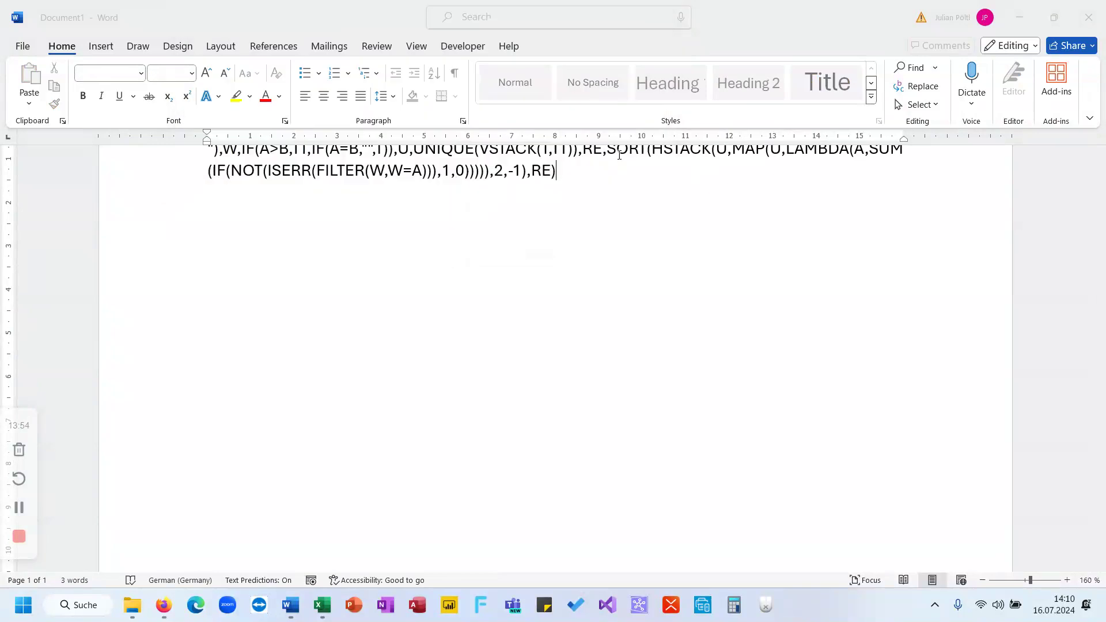
Step: Copy the comma-separated formula from Word and paste it as a new comment on the Excel BI LinkedIn post in Firefox
key(ctrl+a)
click(156, 614)
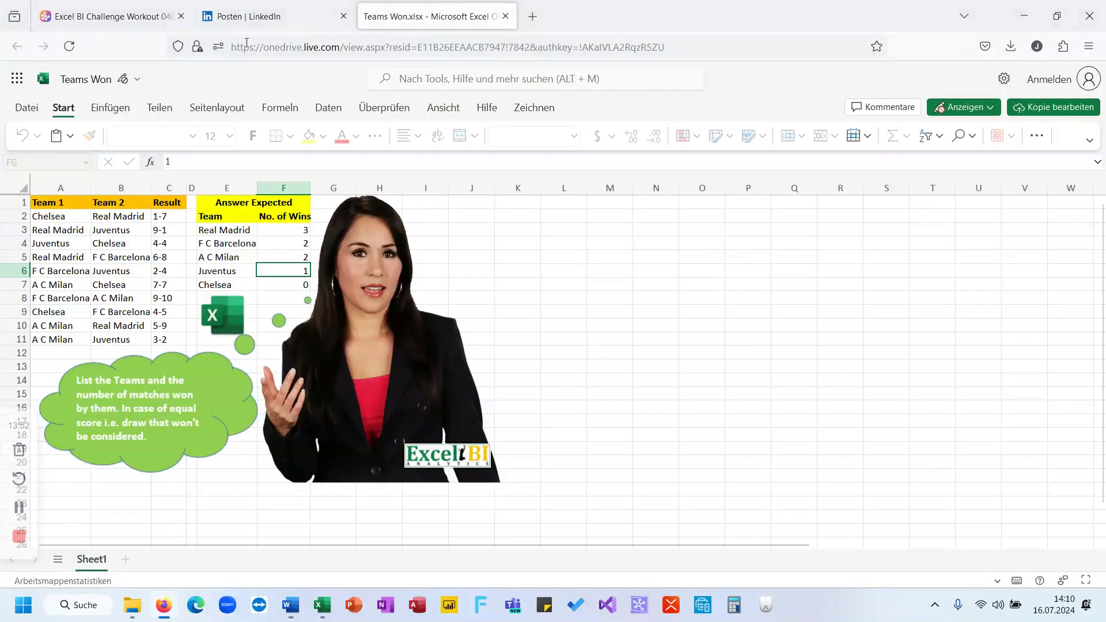
click(271, 16)
scroll(427, 342, down, 7)
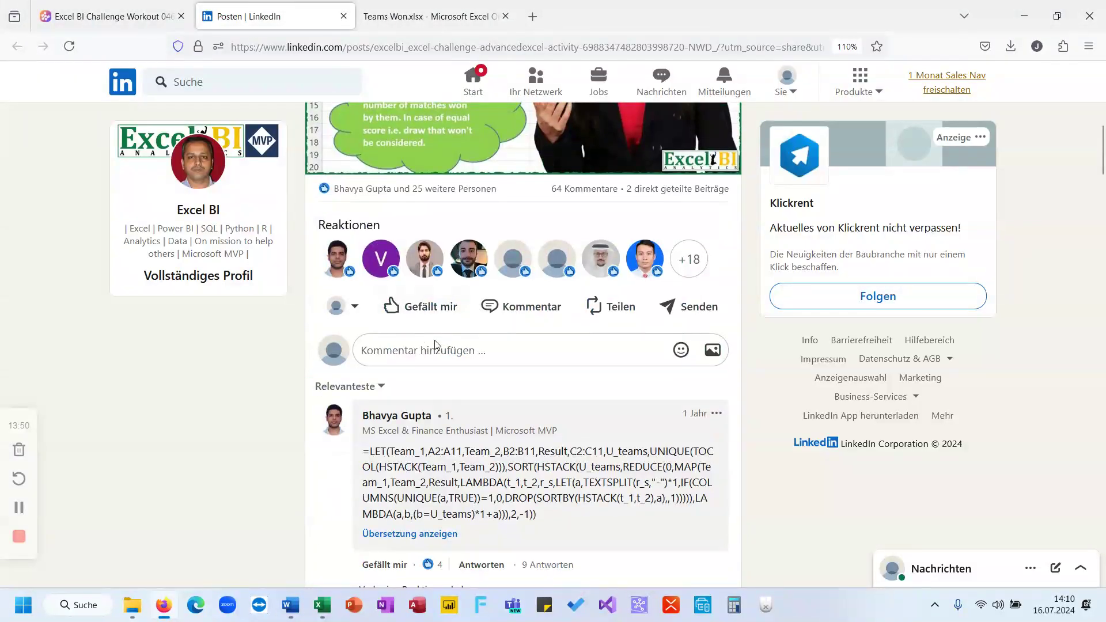
click(436, 349)
text(=LET(T,A2:A11,TT,B2:B11,R,C2:C11,A,--TEXTAFTER(R,"-"),B,--TEXTBEFORE(R,"-"),W,IF(A>B,TT,IF(A=B,"",T)),U,UNIQUE(VSTACK(T,TT)),RE,SORT(HSTACK(U,MAP(U,LAMBDA(A,SUM(IF(NOT(ISERR(FILTER(W,W=A))),1,0))))),2,-1),RE))
Step: Examine the other participants' formula and Power Query solutions in the comments, expanding the SIGN and SWITCH solution
scroll(542, 350, down, 3)
scroll(540, 349, down, 10)
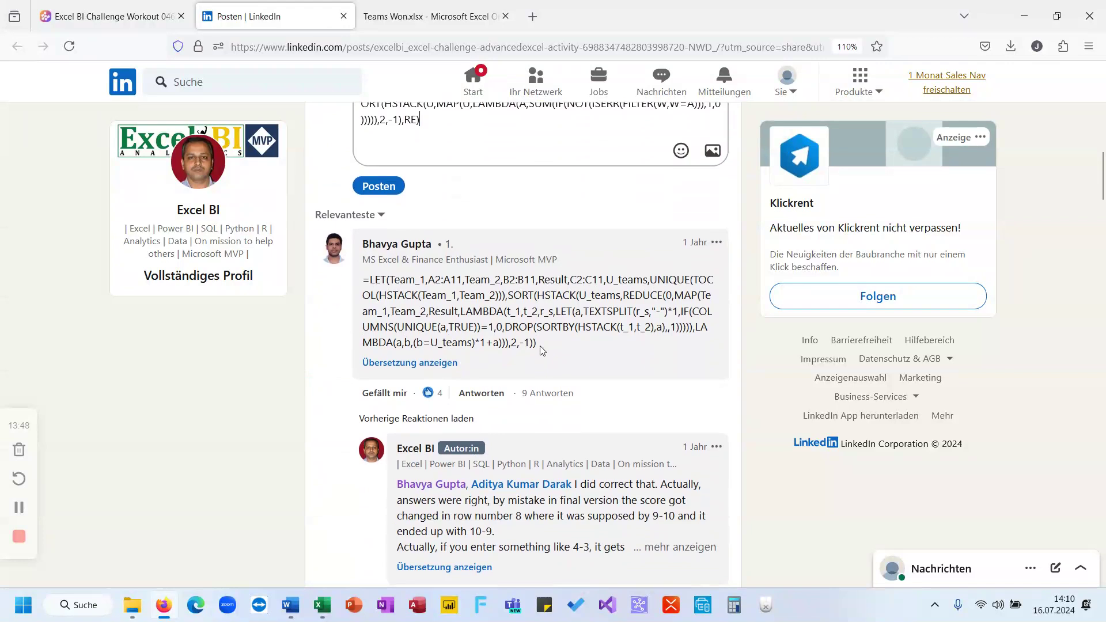
scroll(542, 350, down, 10)
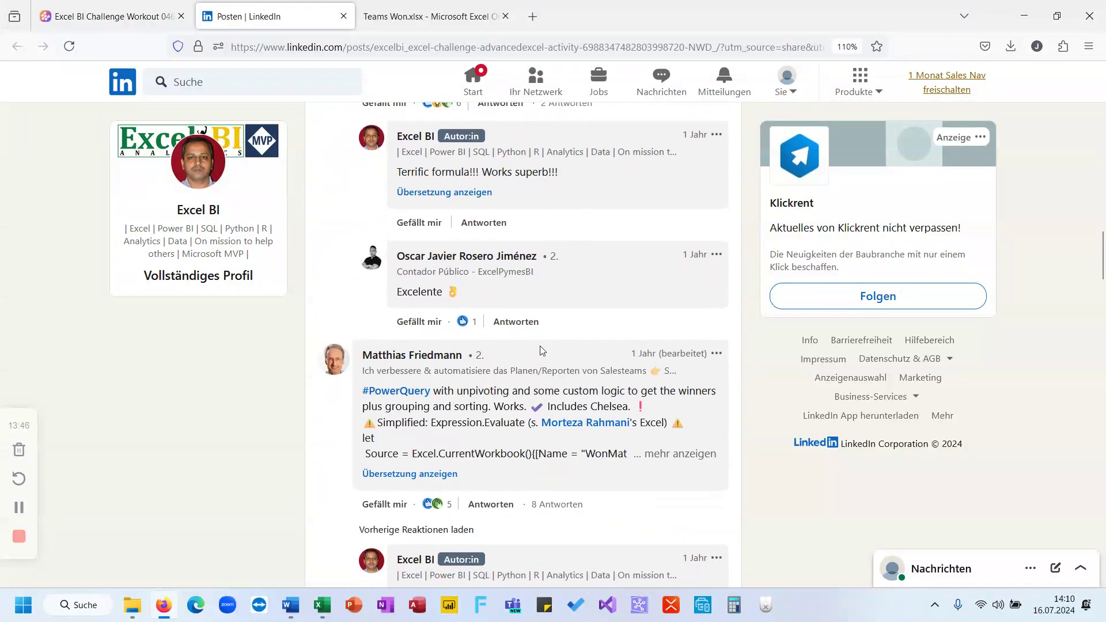
scroll(542, 350, down, 5)
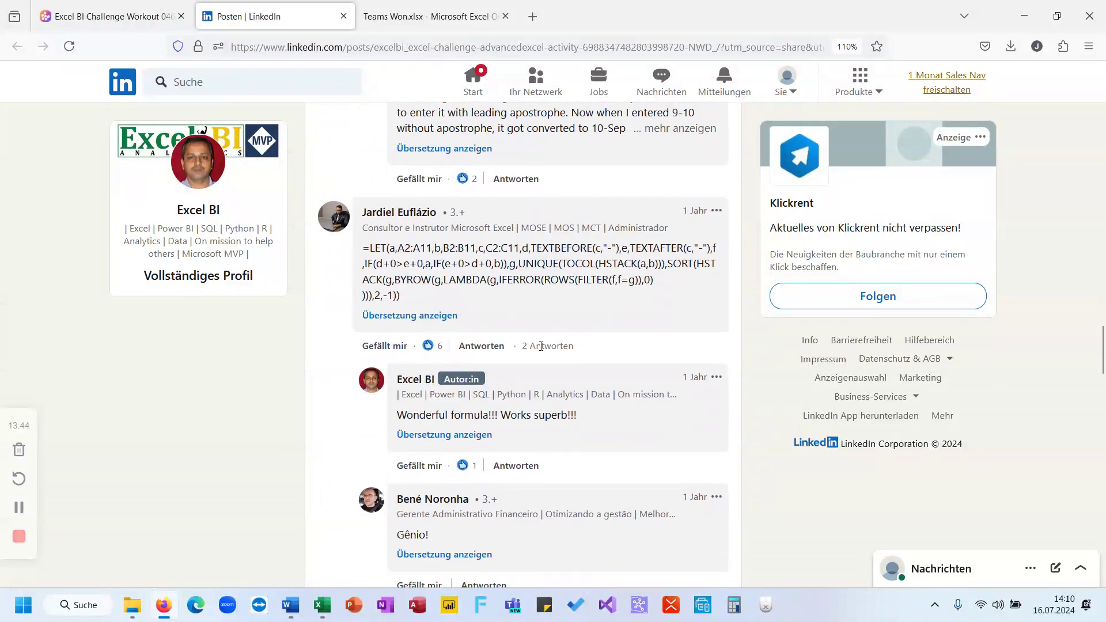
scroll(530, 292, down, 1)
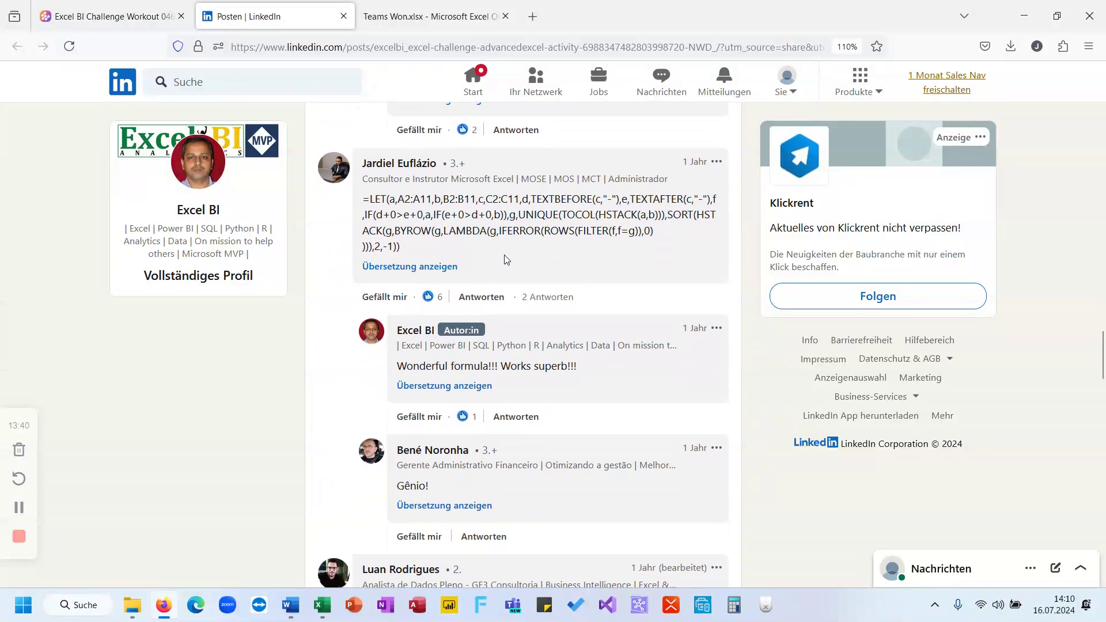
scroll(512, 262, down, 15)
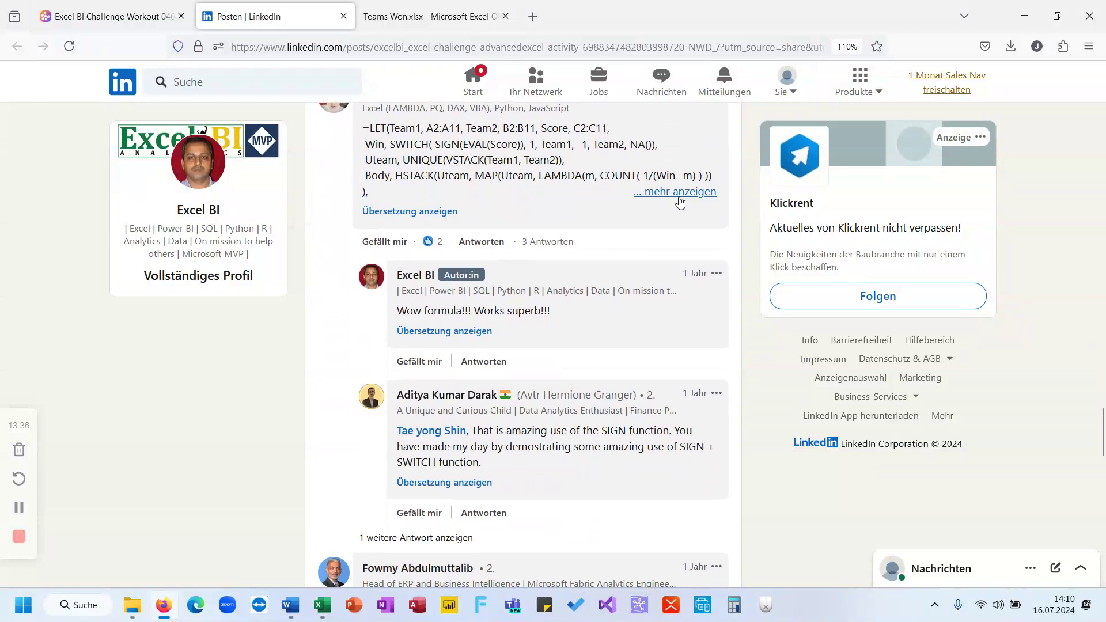
click(675, 193)
scroll(521, 256, down, 12)
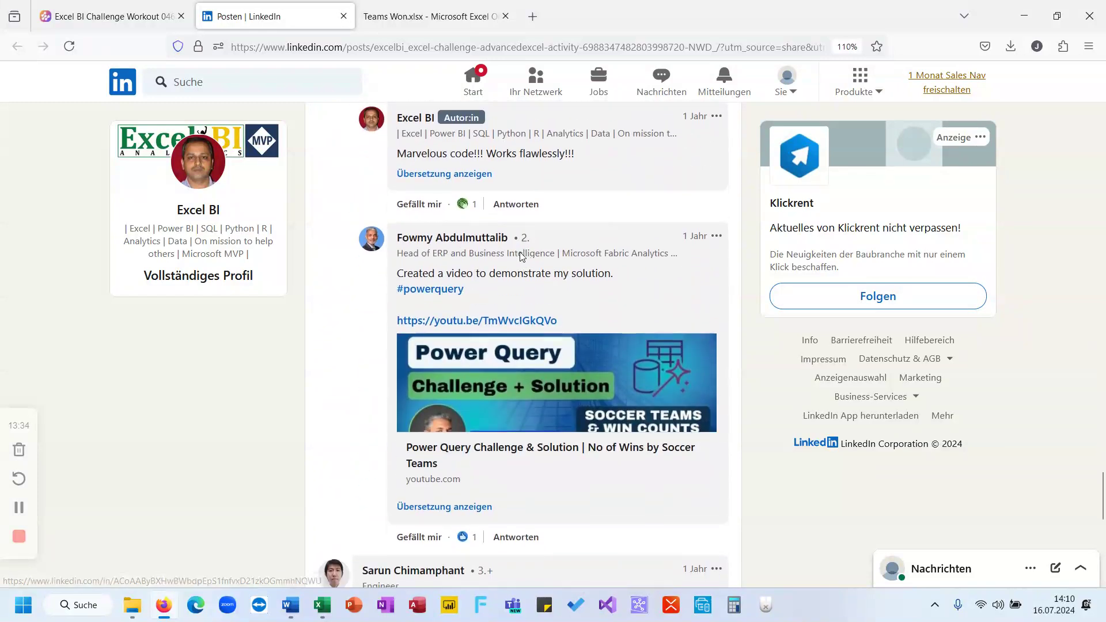
scroll(520, 256, down, 6)
scroll(521, 257, down, 5)
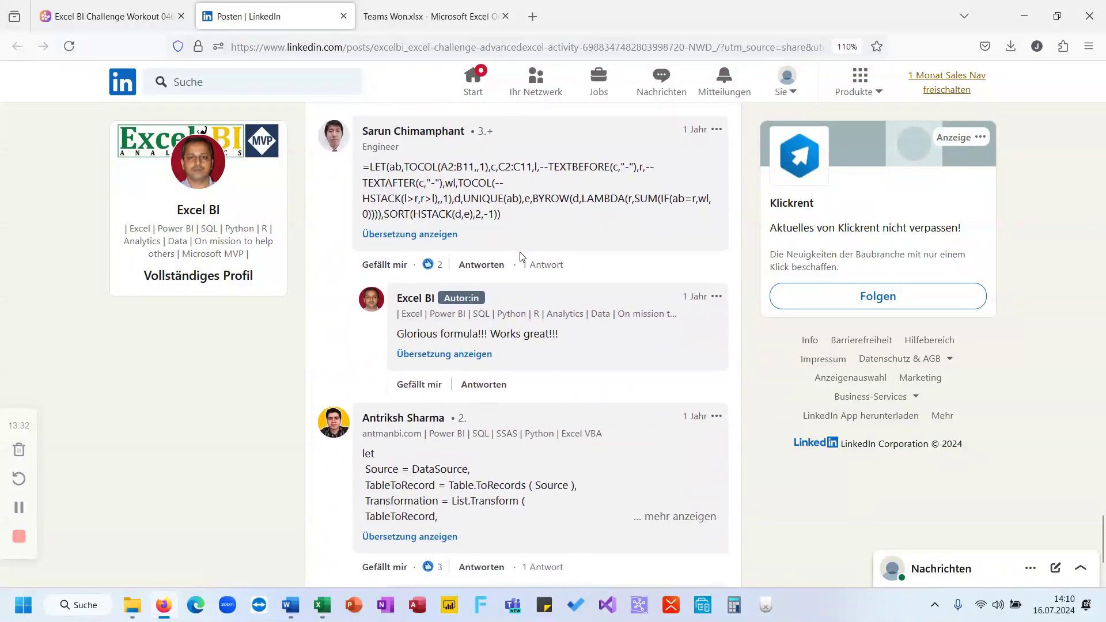
click(446, 558)
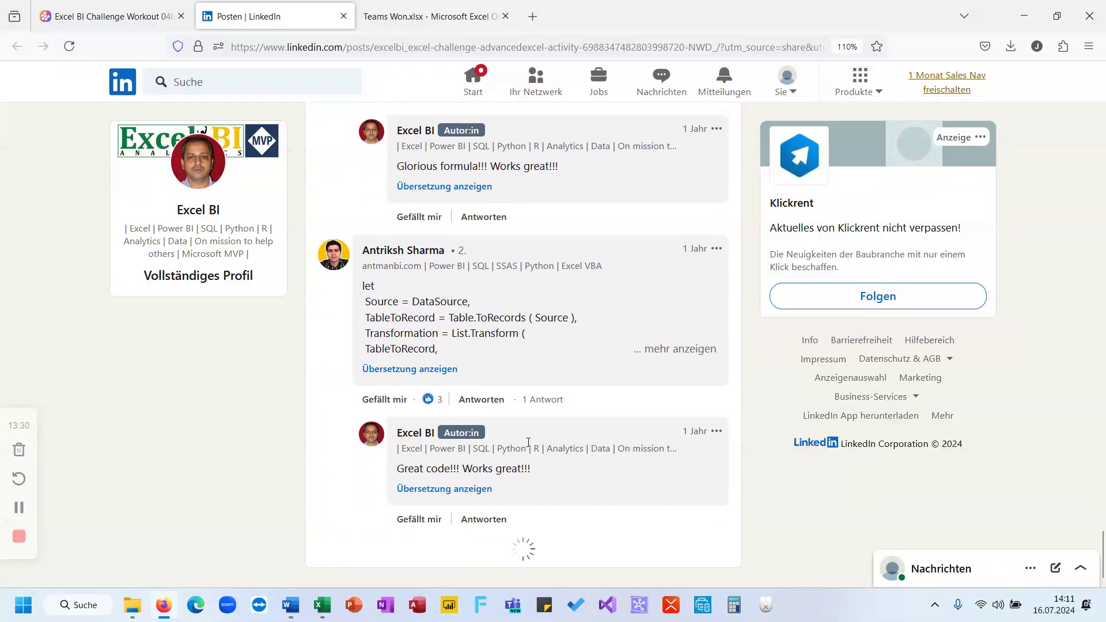
Step: Publish the formula comment on the LinkedIn post and switch back to the Teams Won workbook in Excel
scroll(528, 442, up, 20)
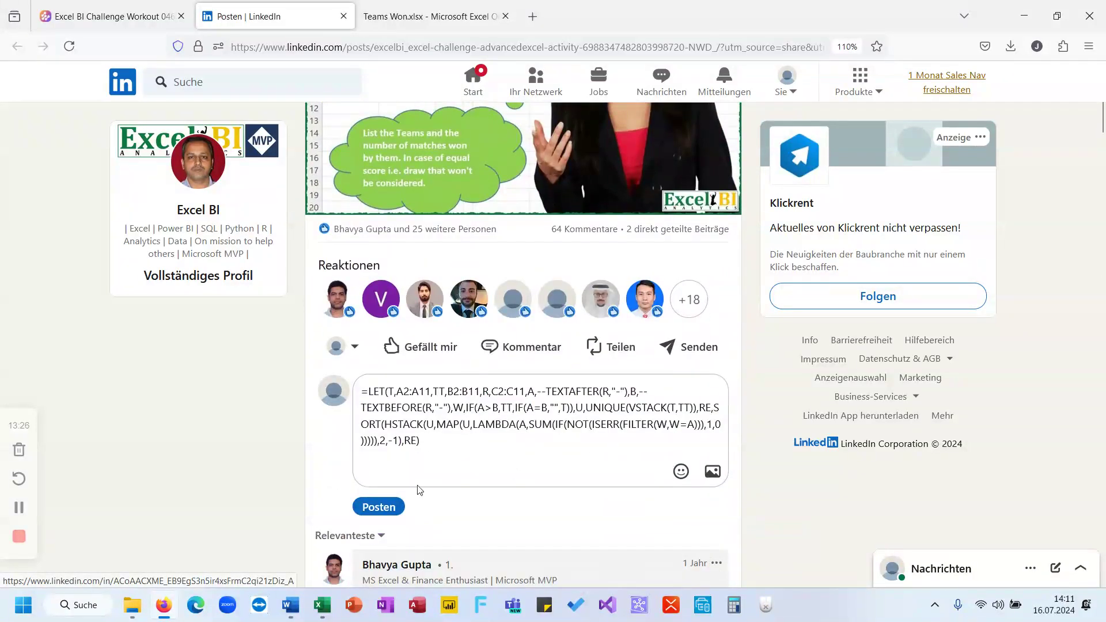
click(396, 507)
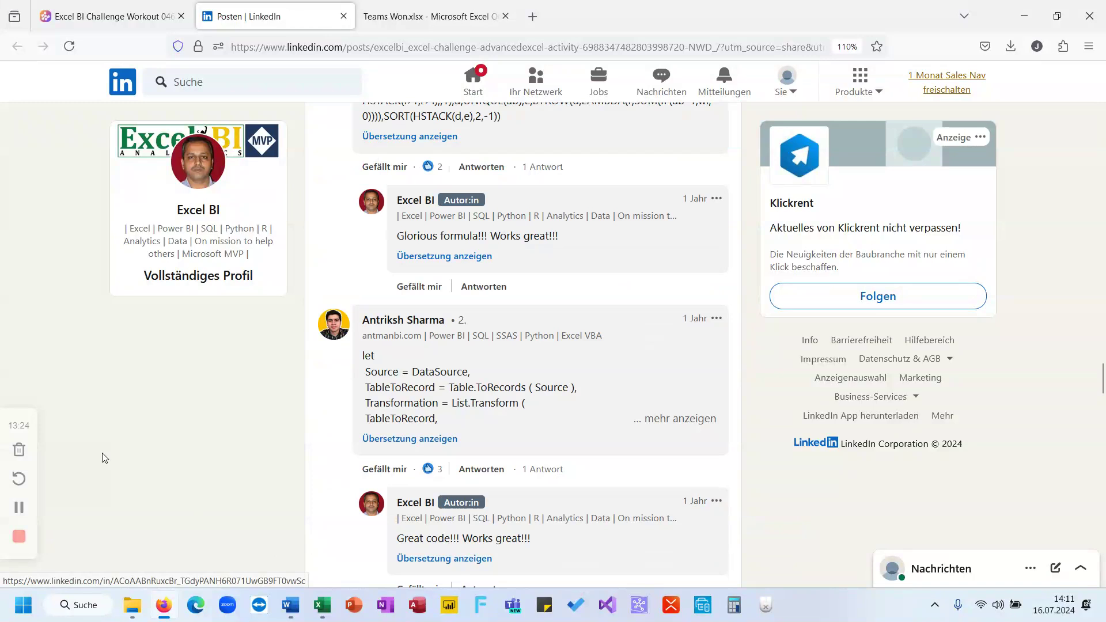
click(322, 605)
click(423, 439)
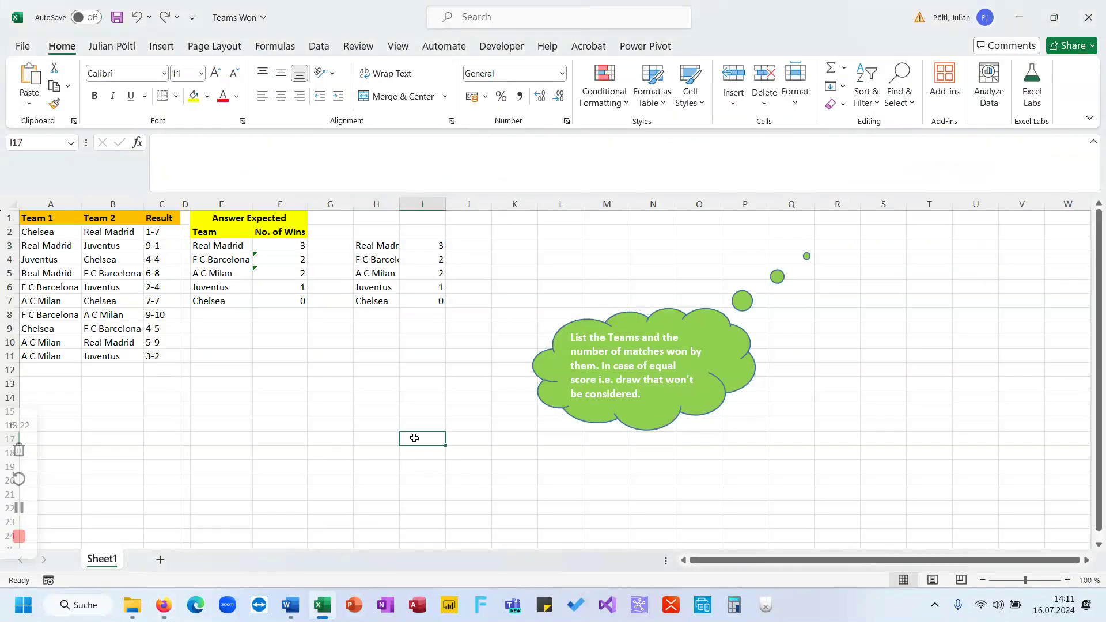
click(389, 313)
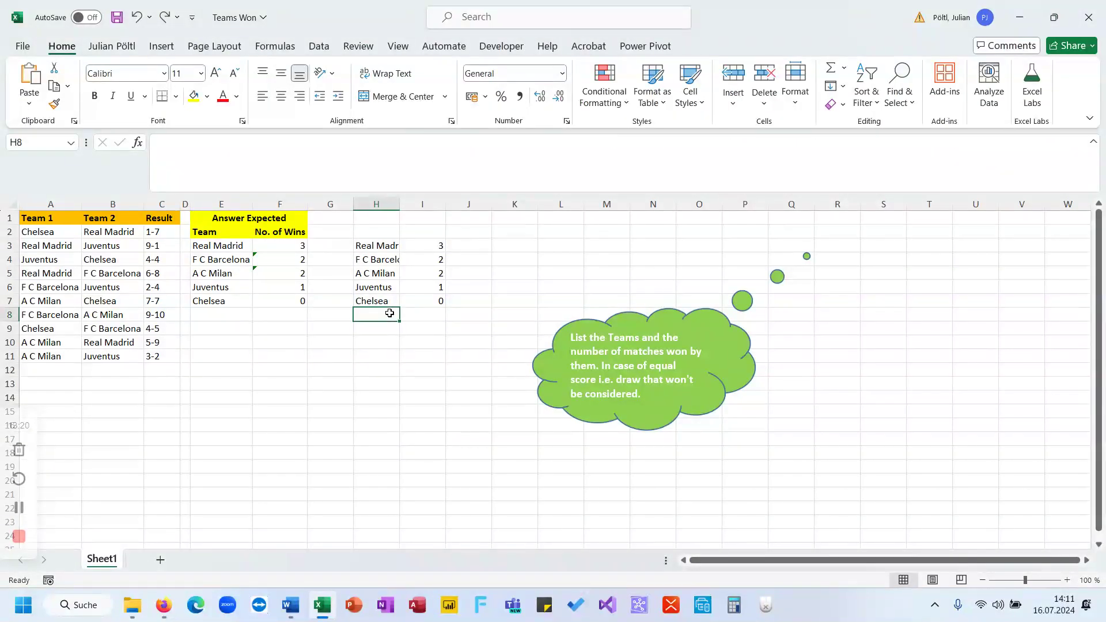